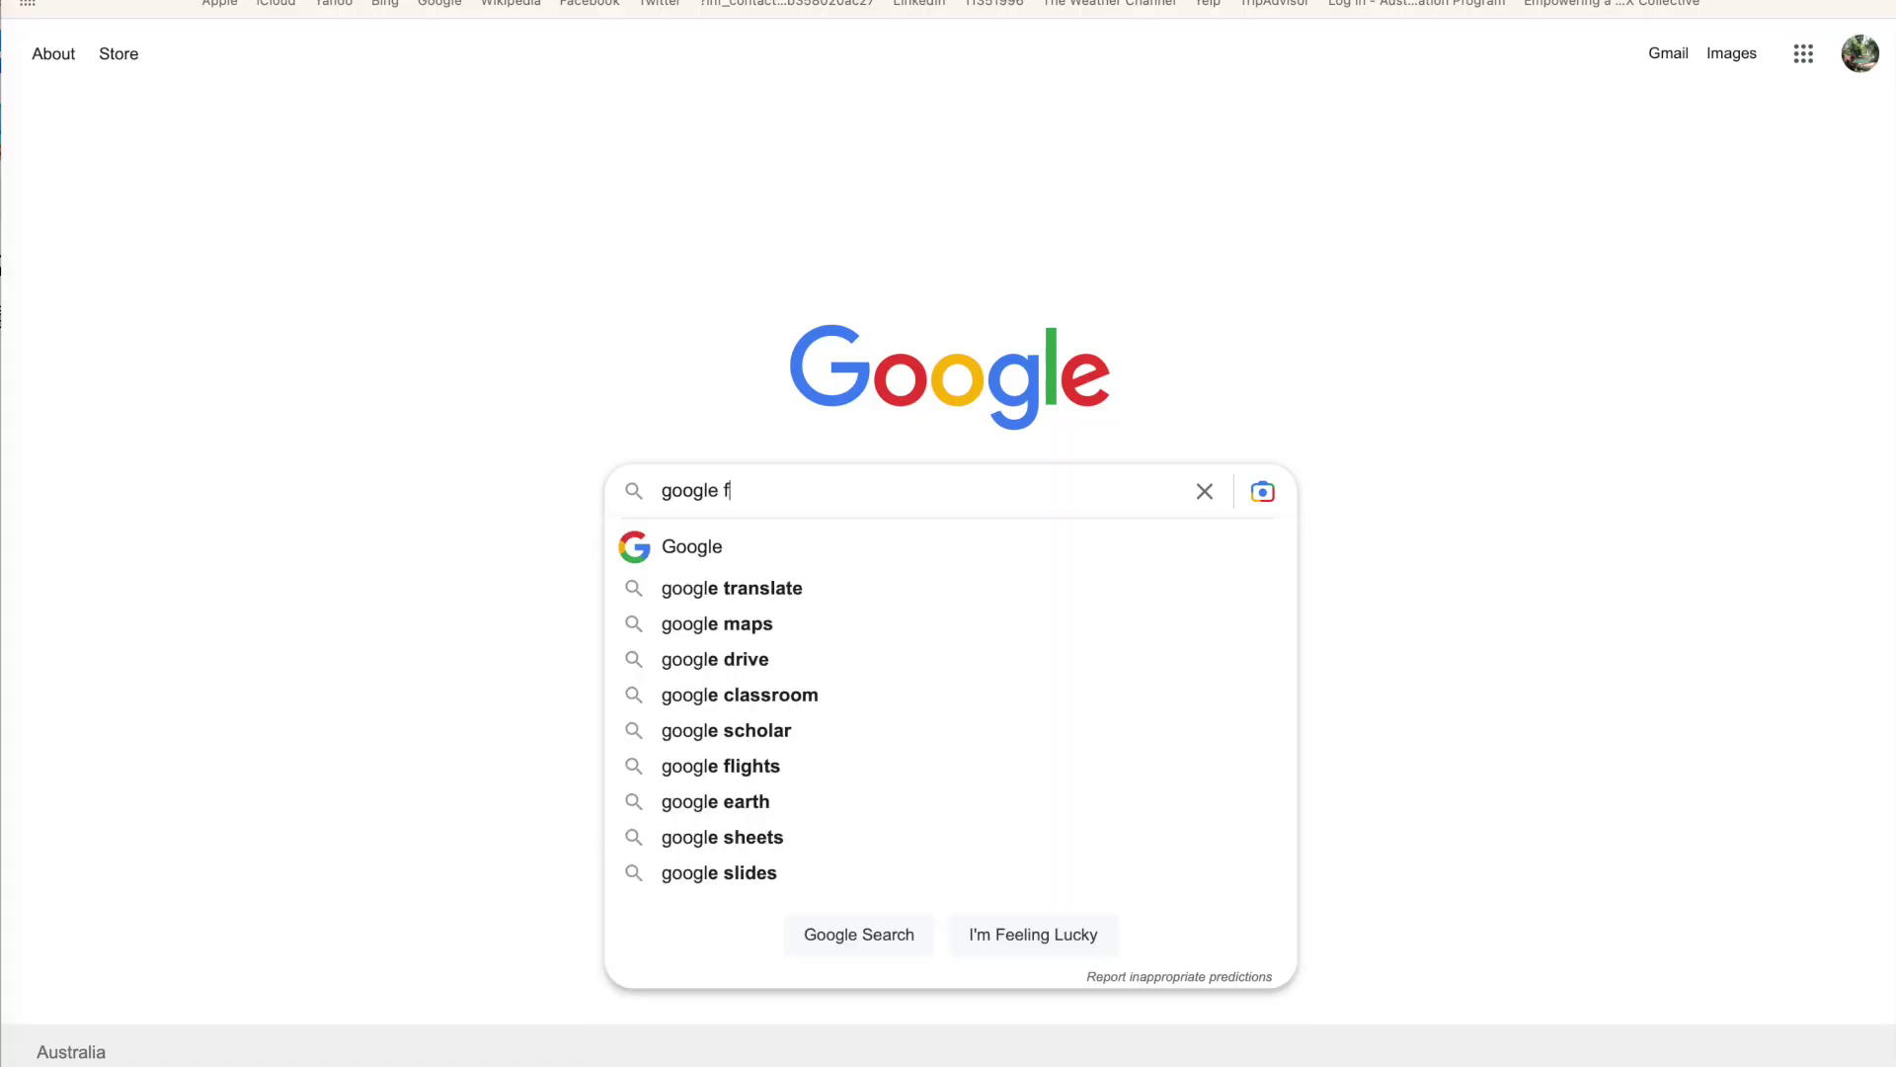
- Search Google for 'google flights' and go to the Google Flights site
text(lights)
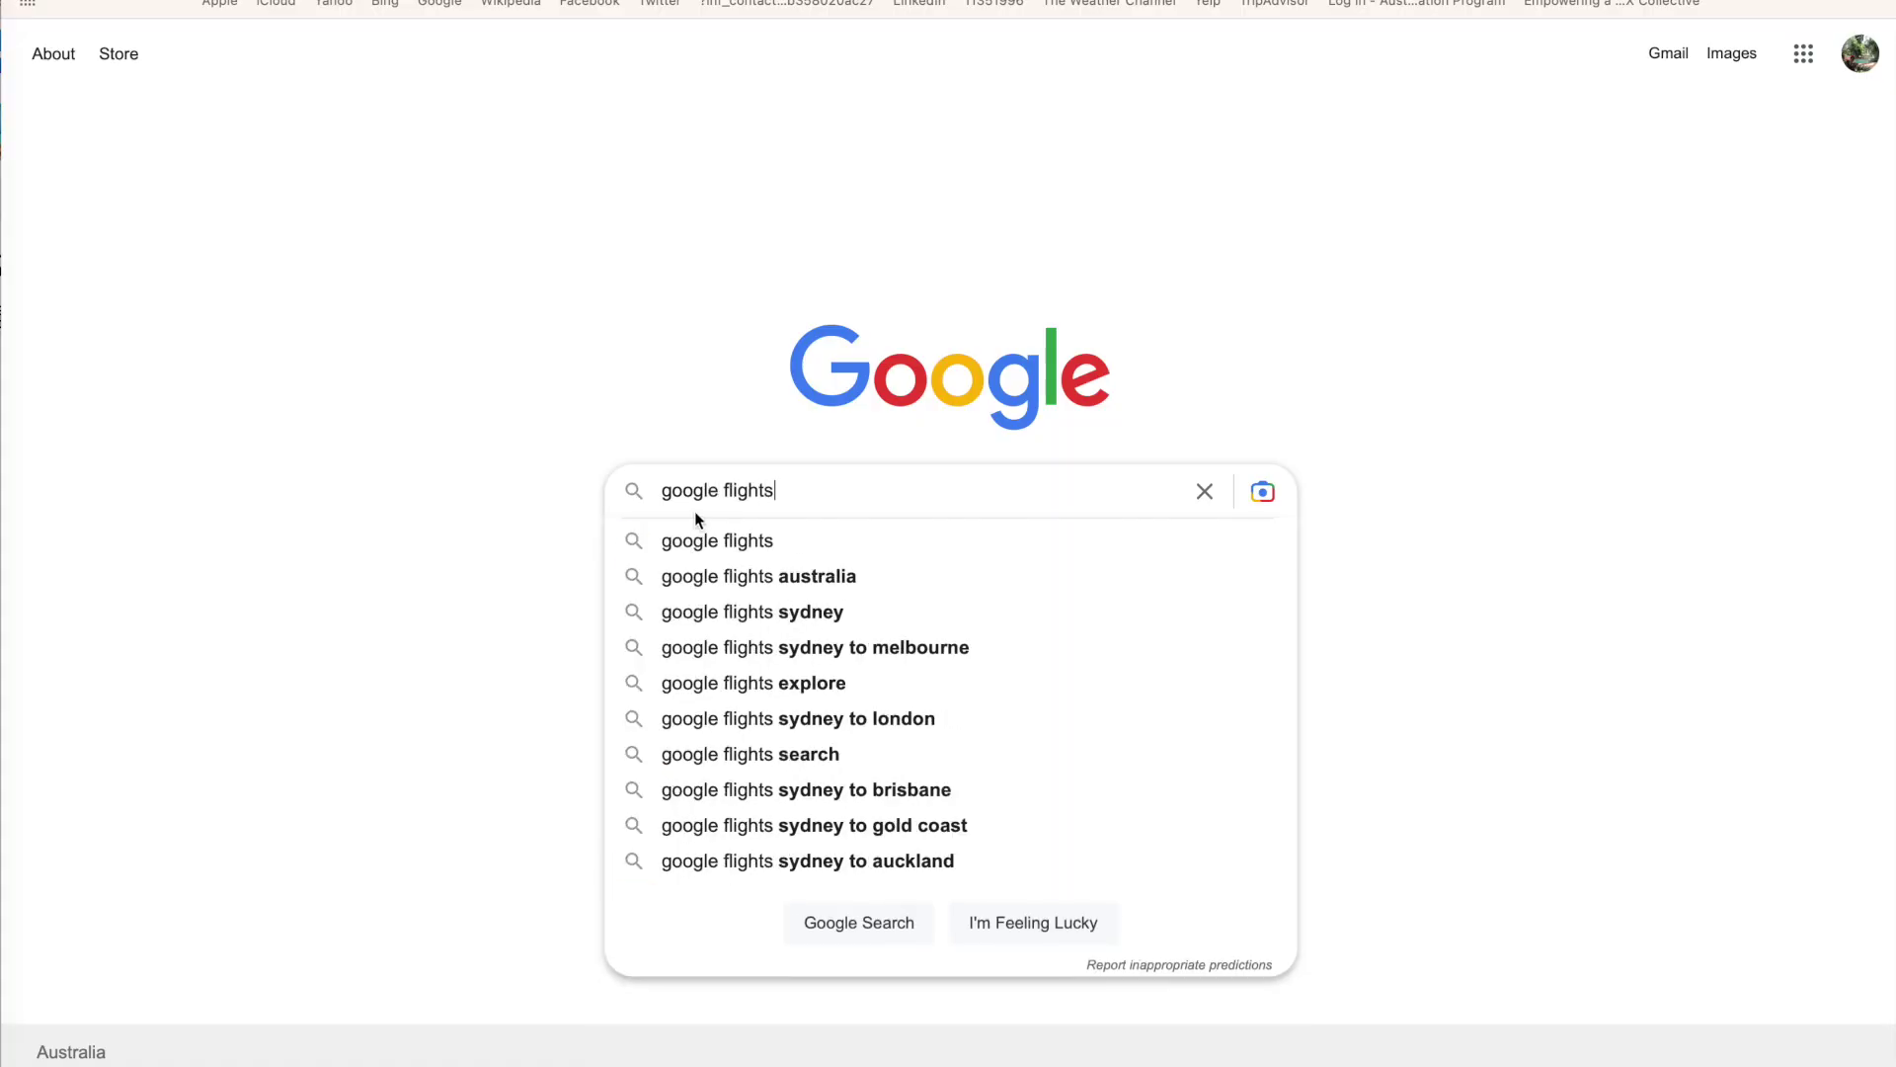
key(Return)
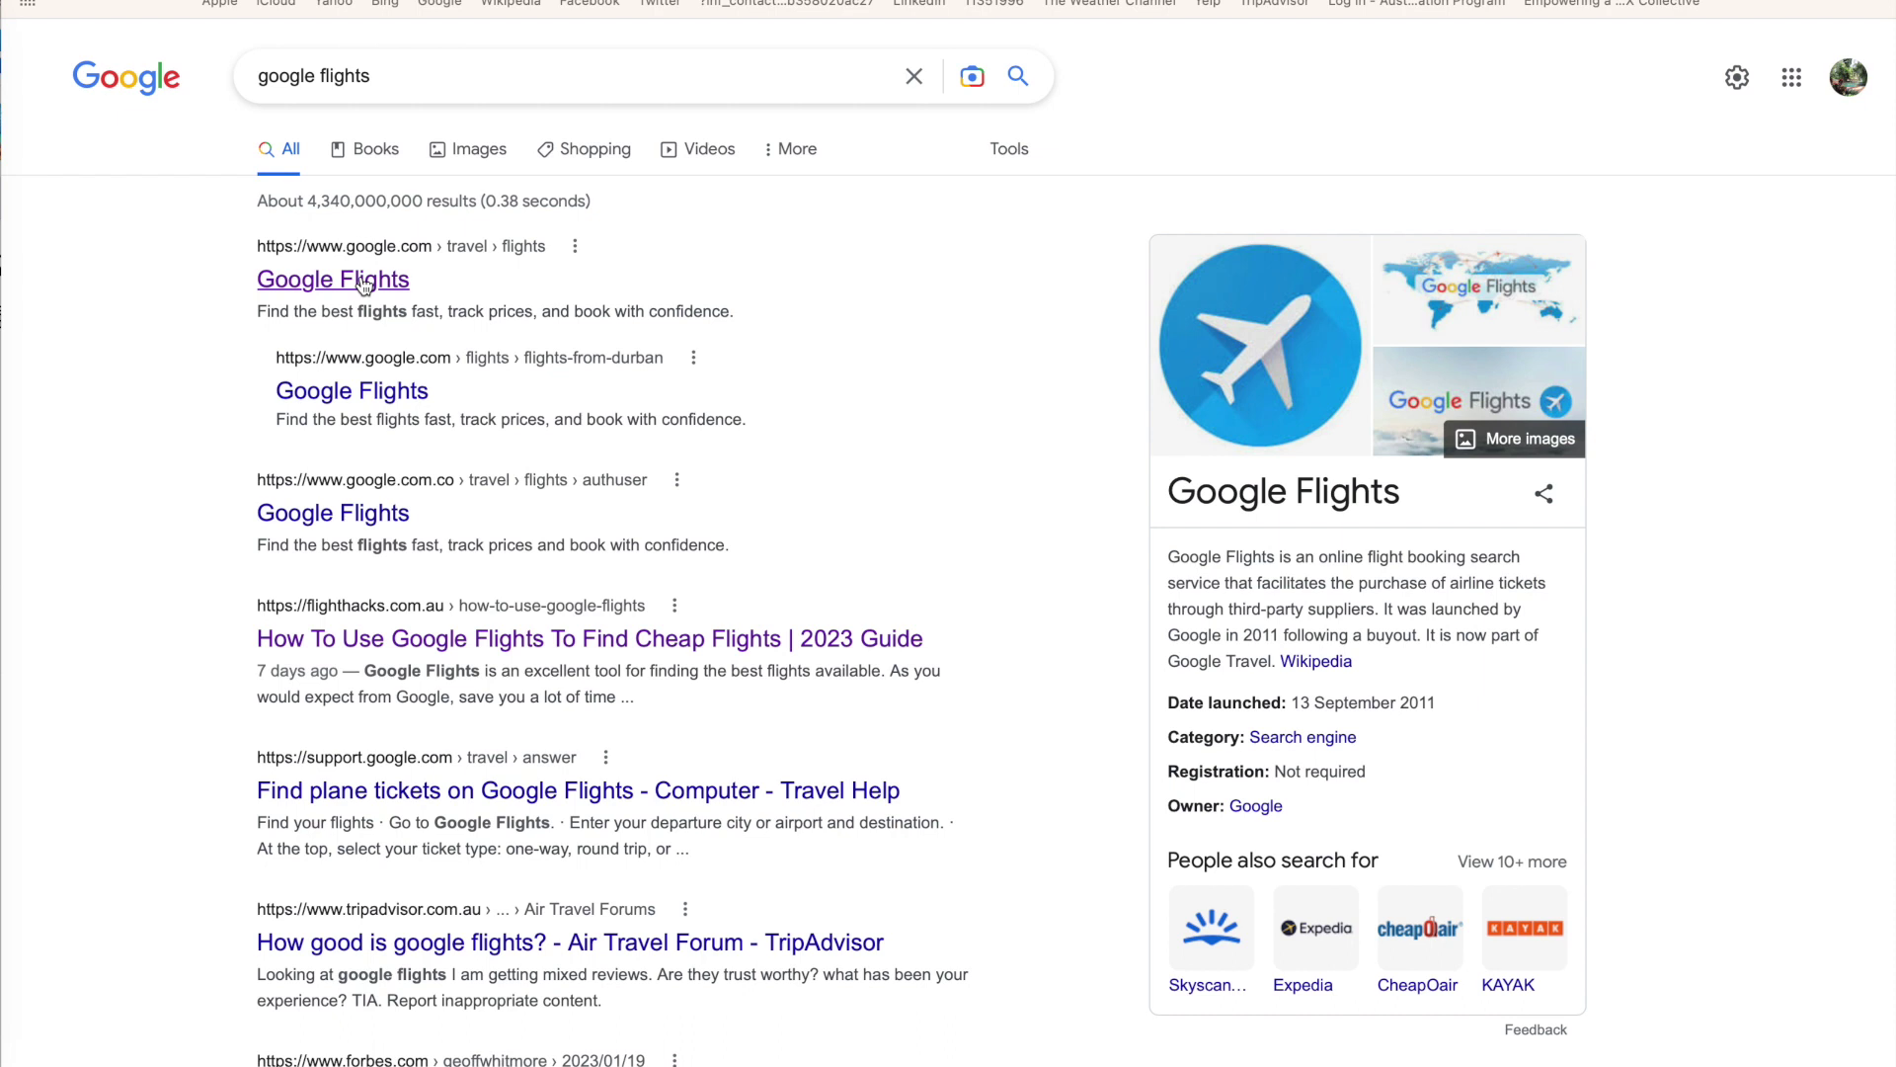
click(364, 284)
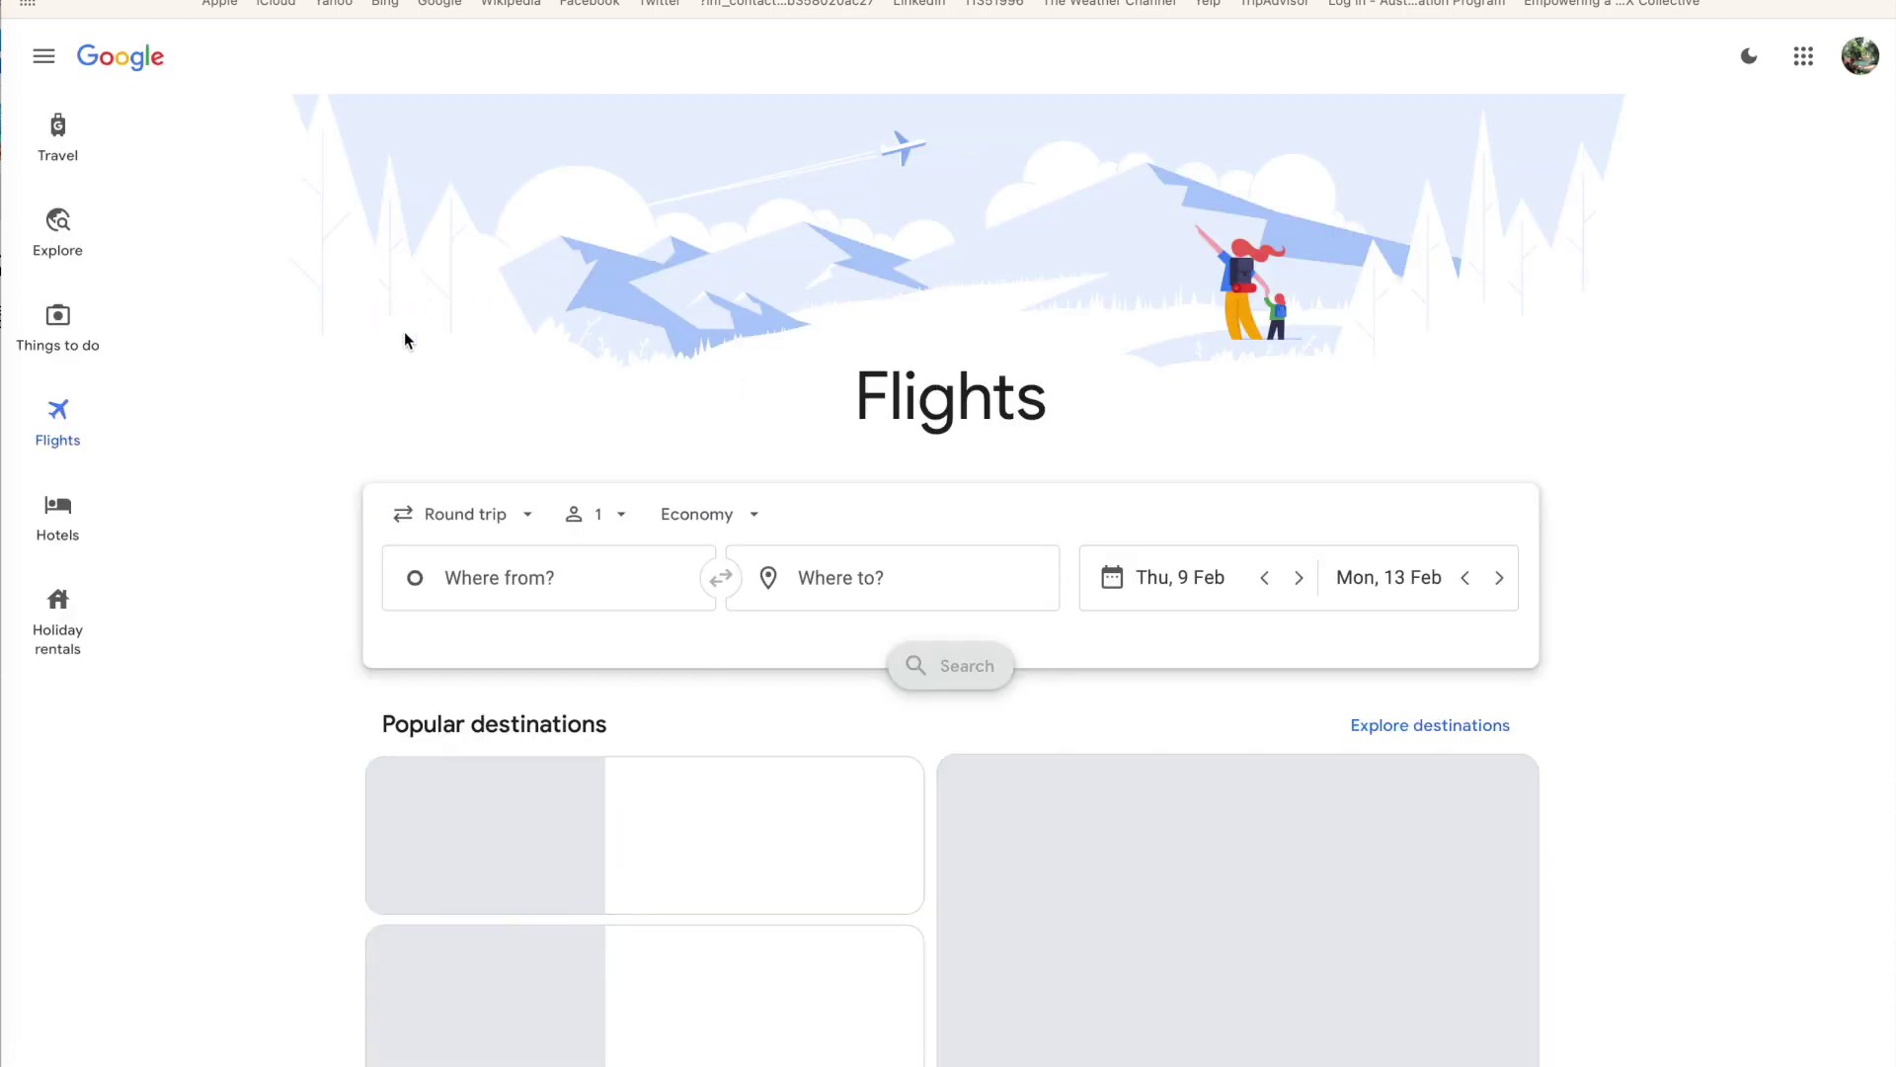
- Enter Perth, Australia as origin and Broome as destination, and make the trip one-way
click(595, 579)
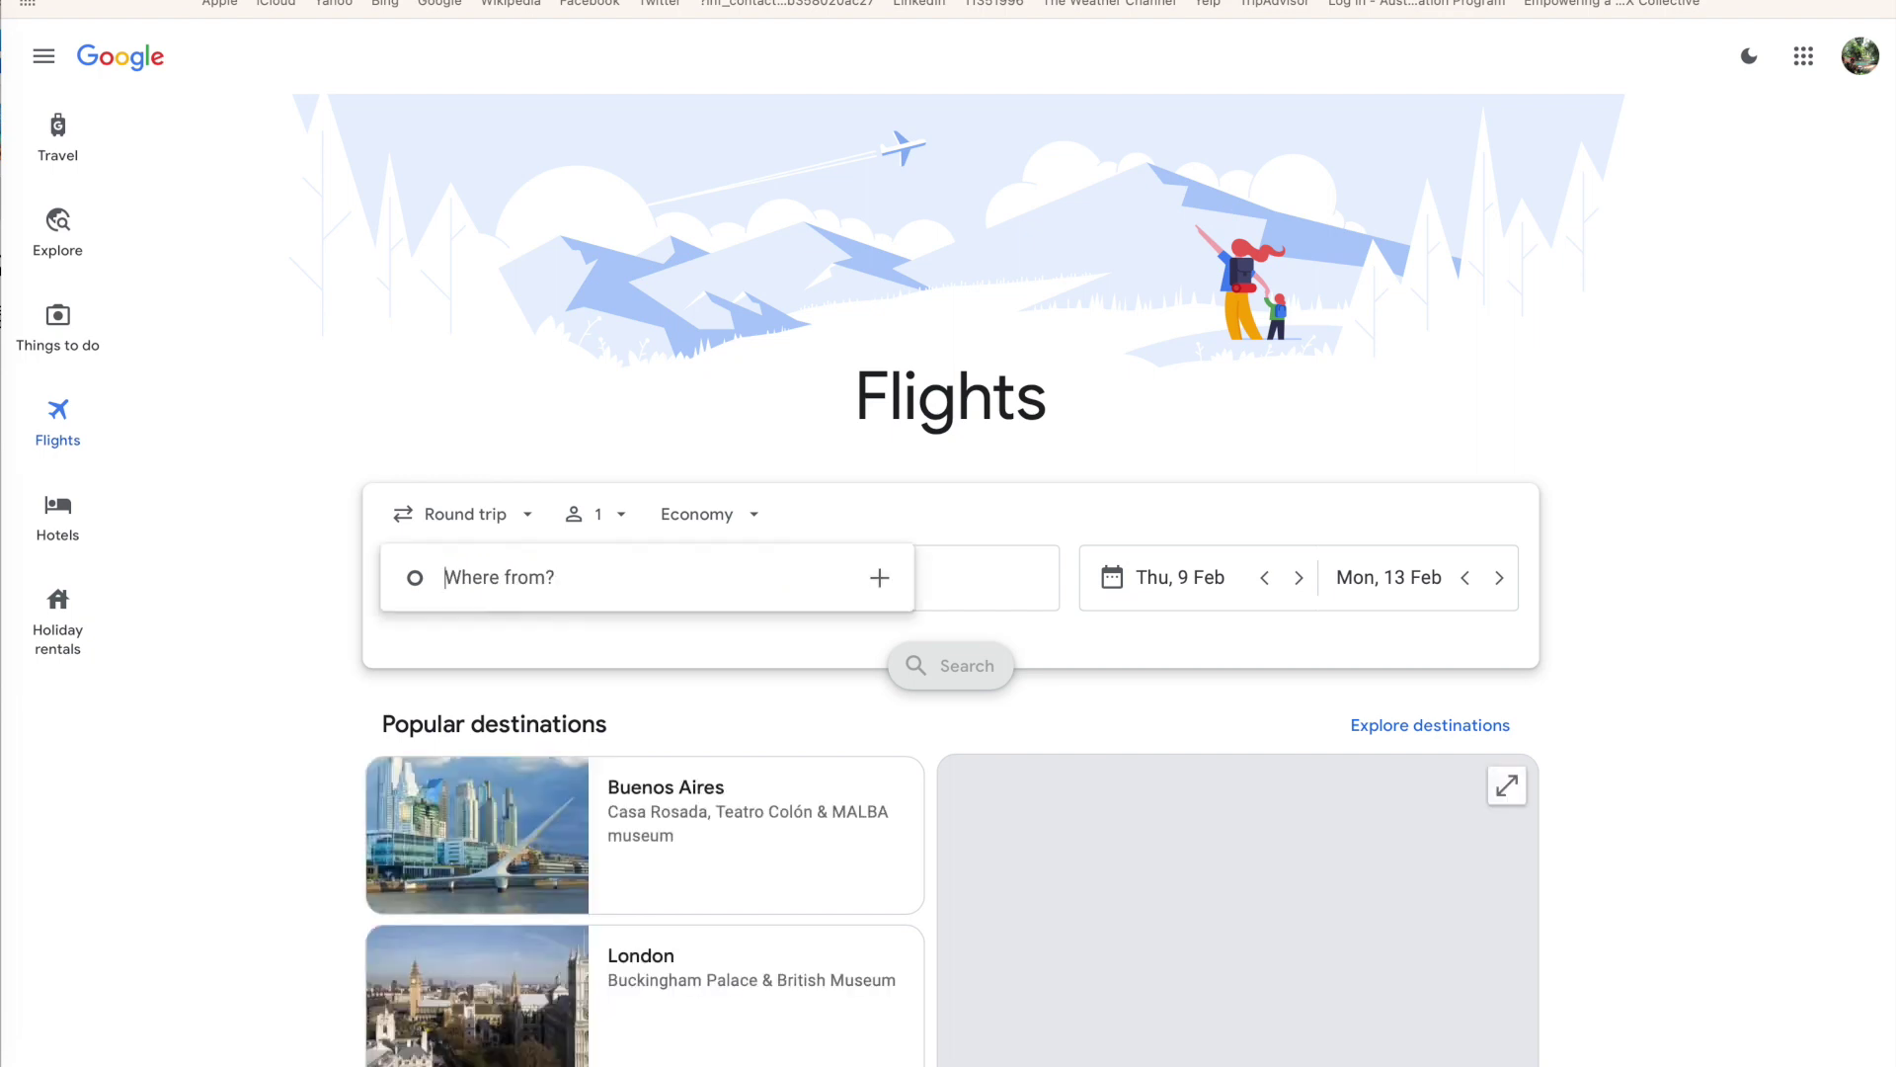
text(Perth)
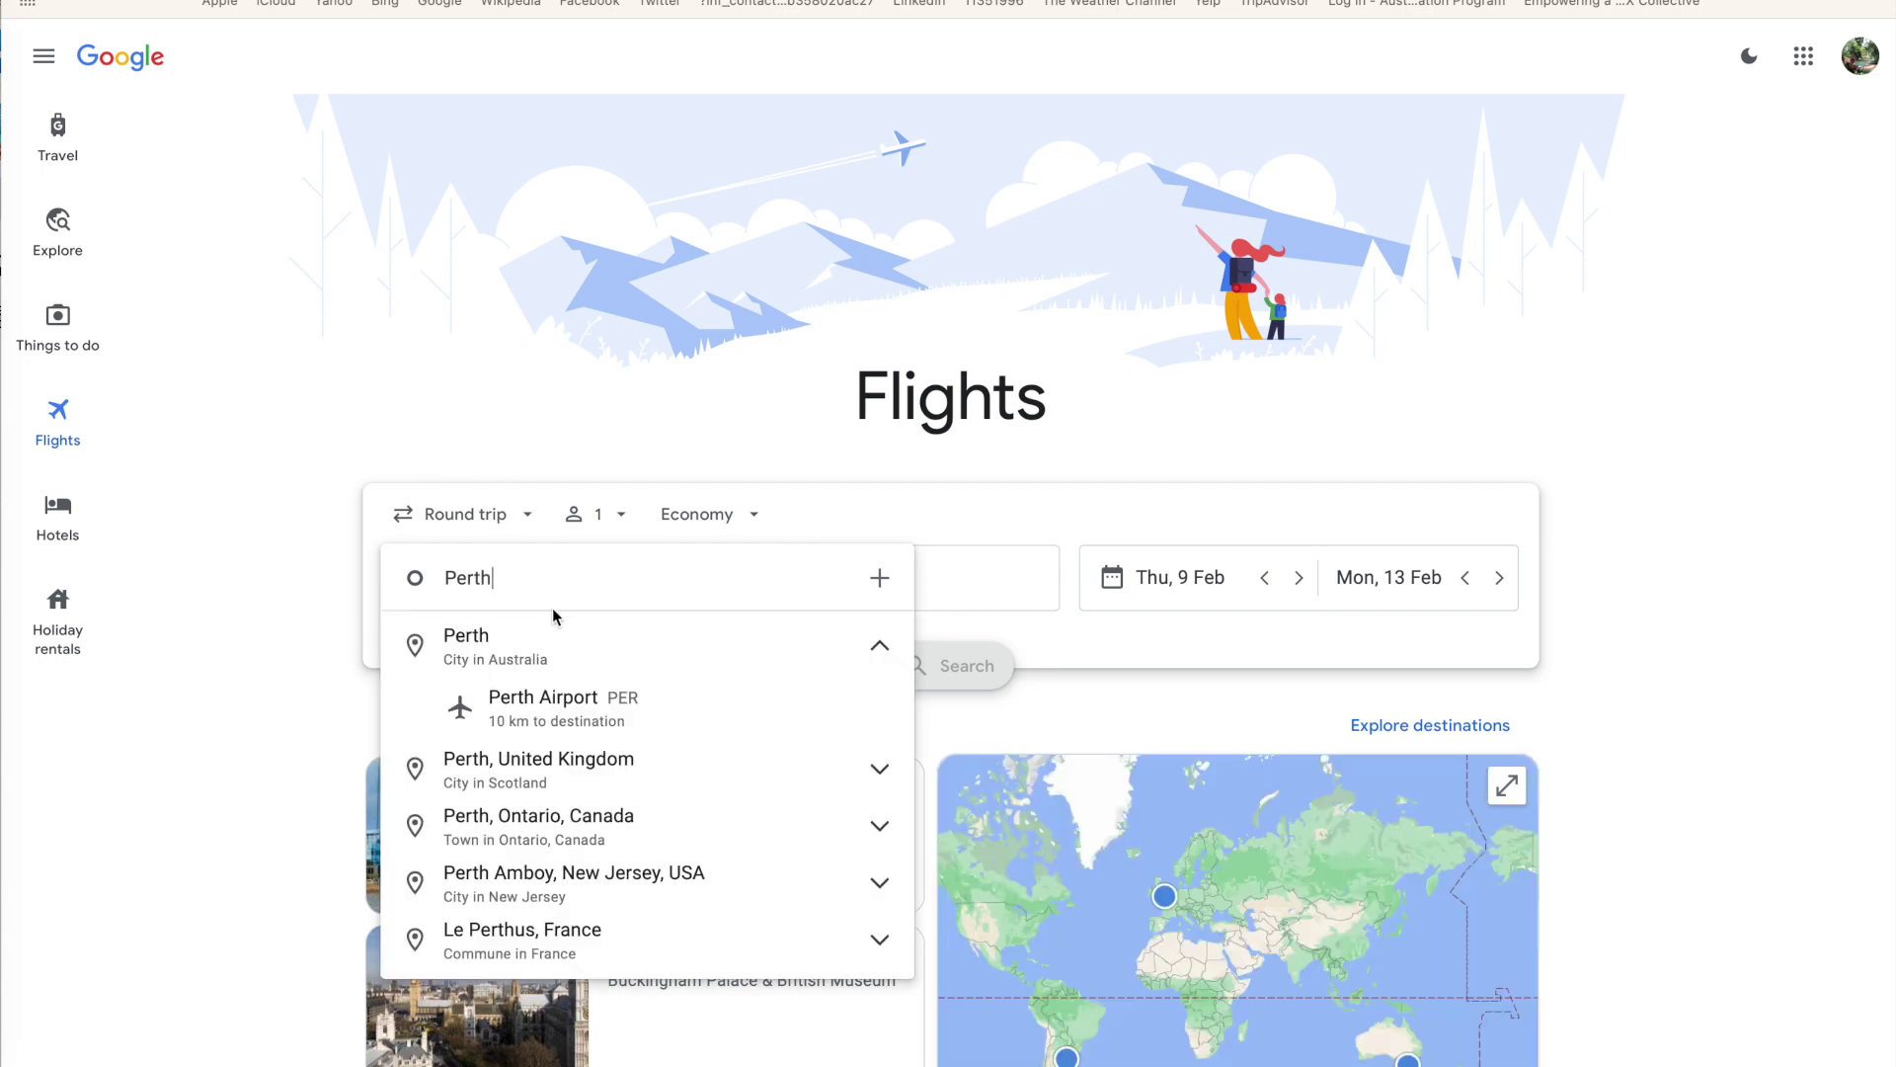
click(520, 650)
text(Broome)
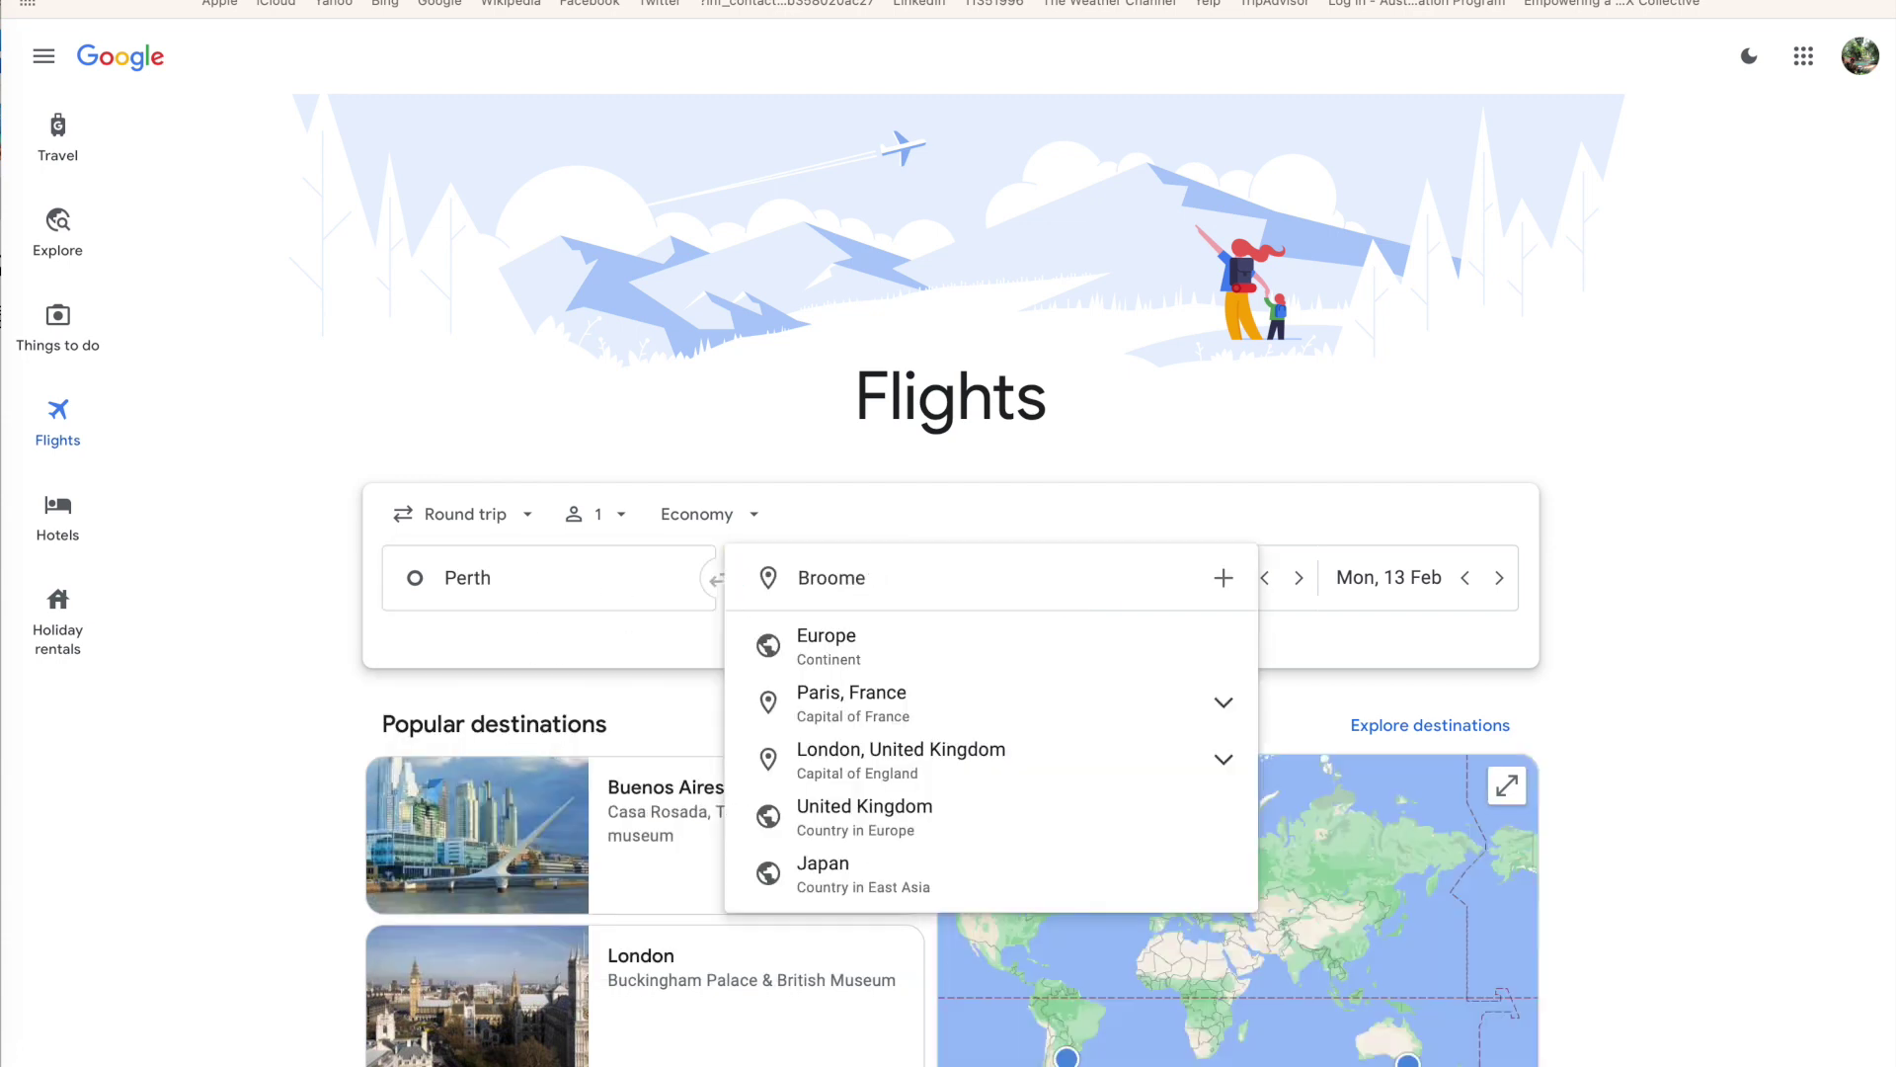
click(858, 637)
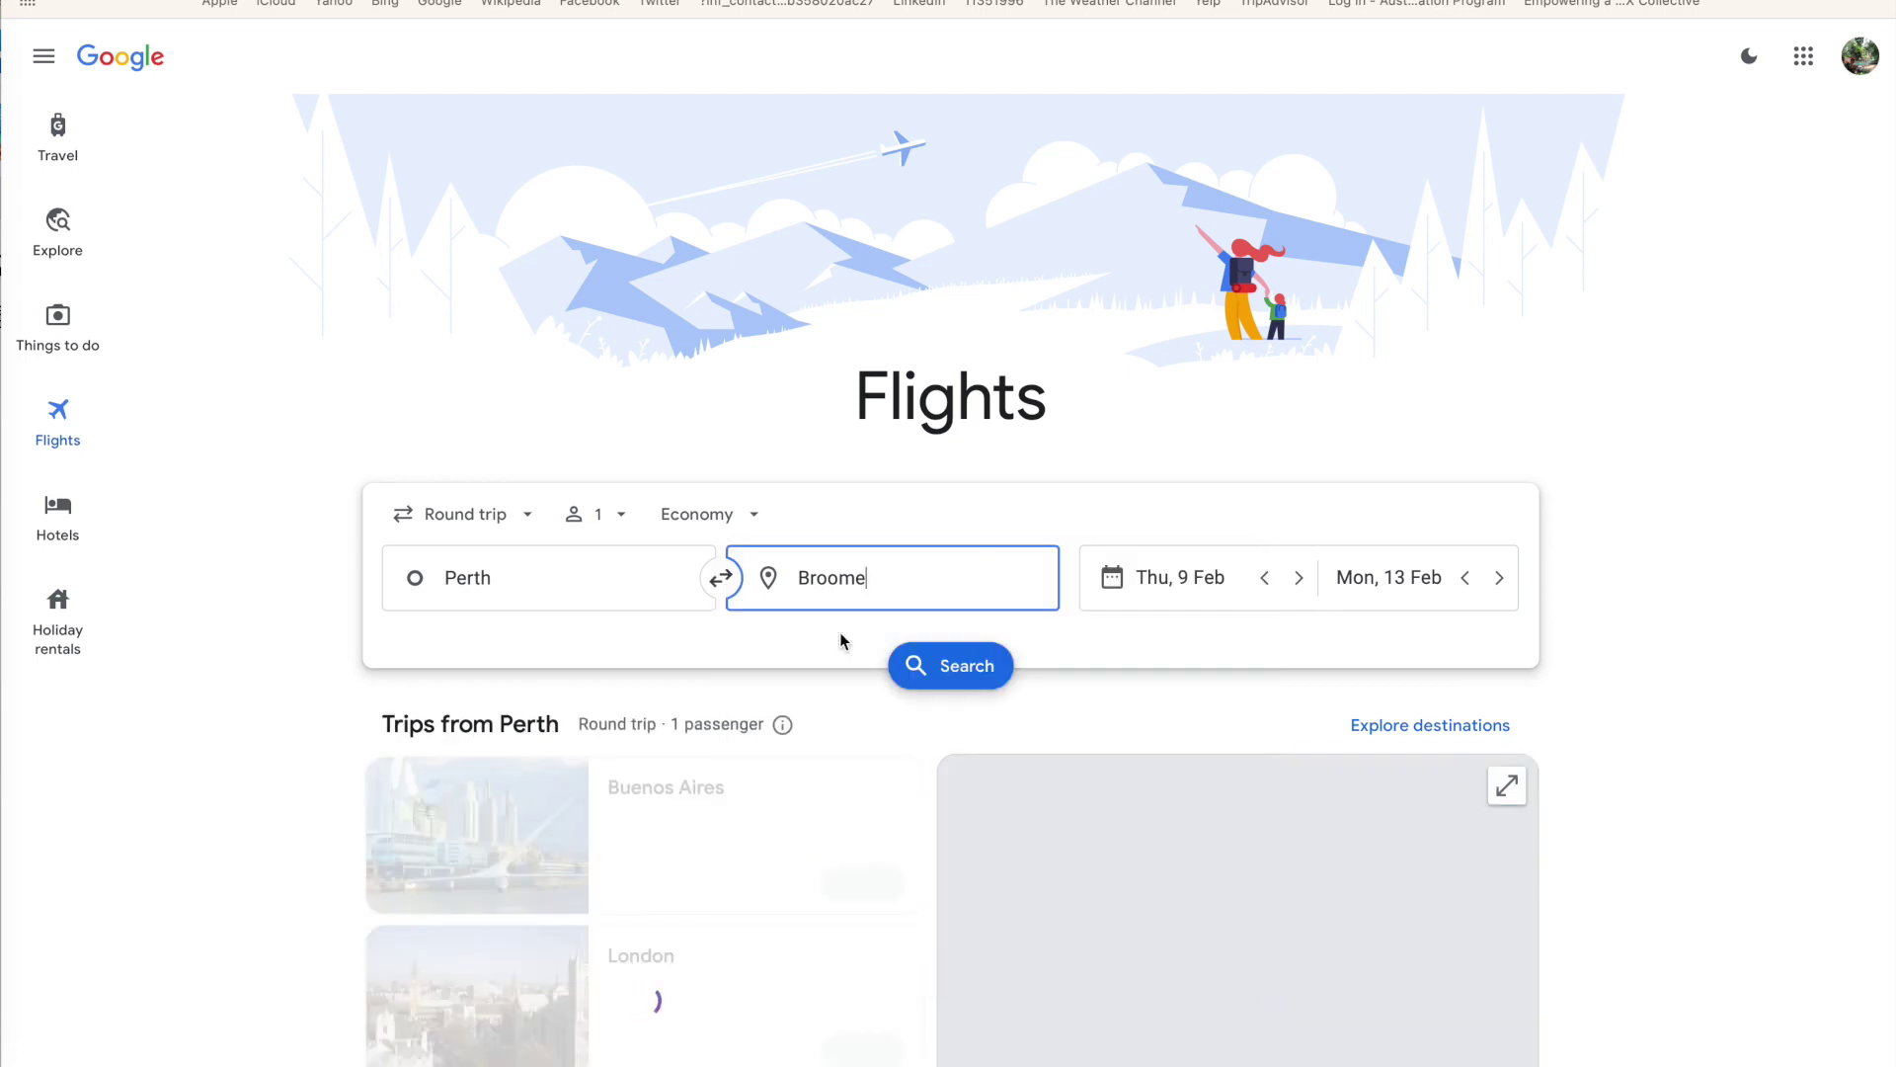
click(512, 514)
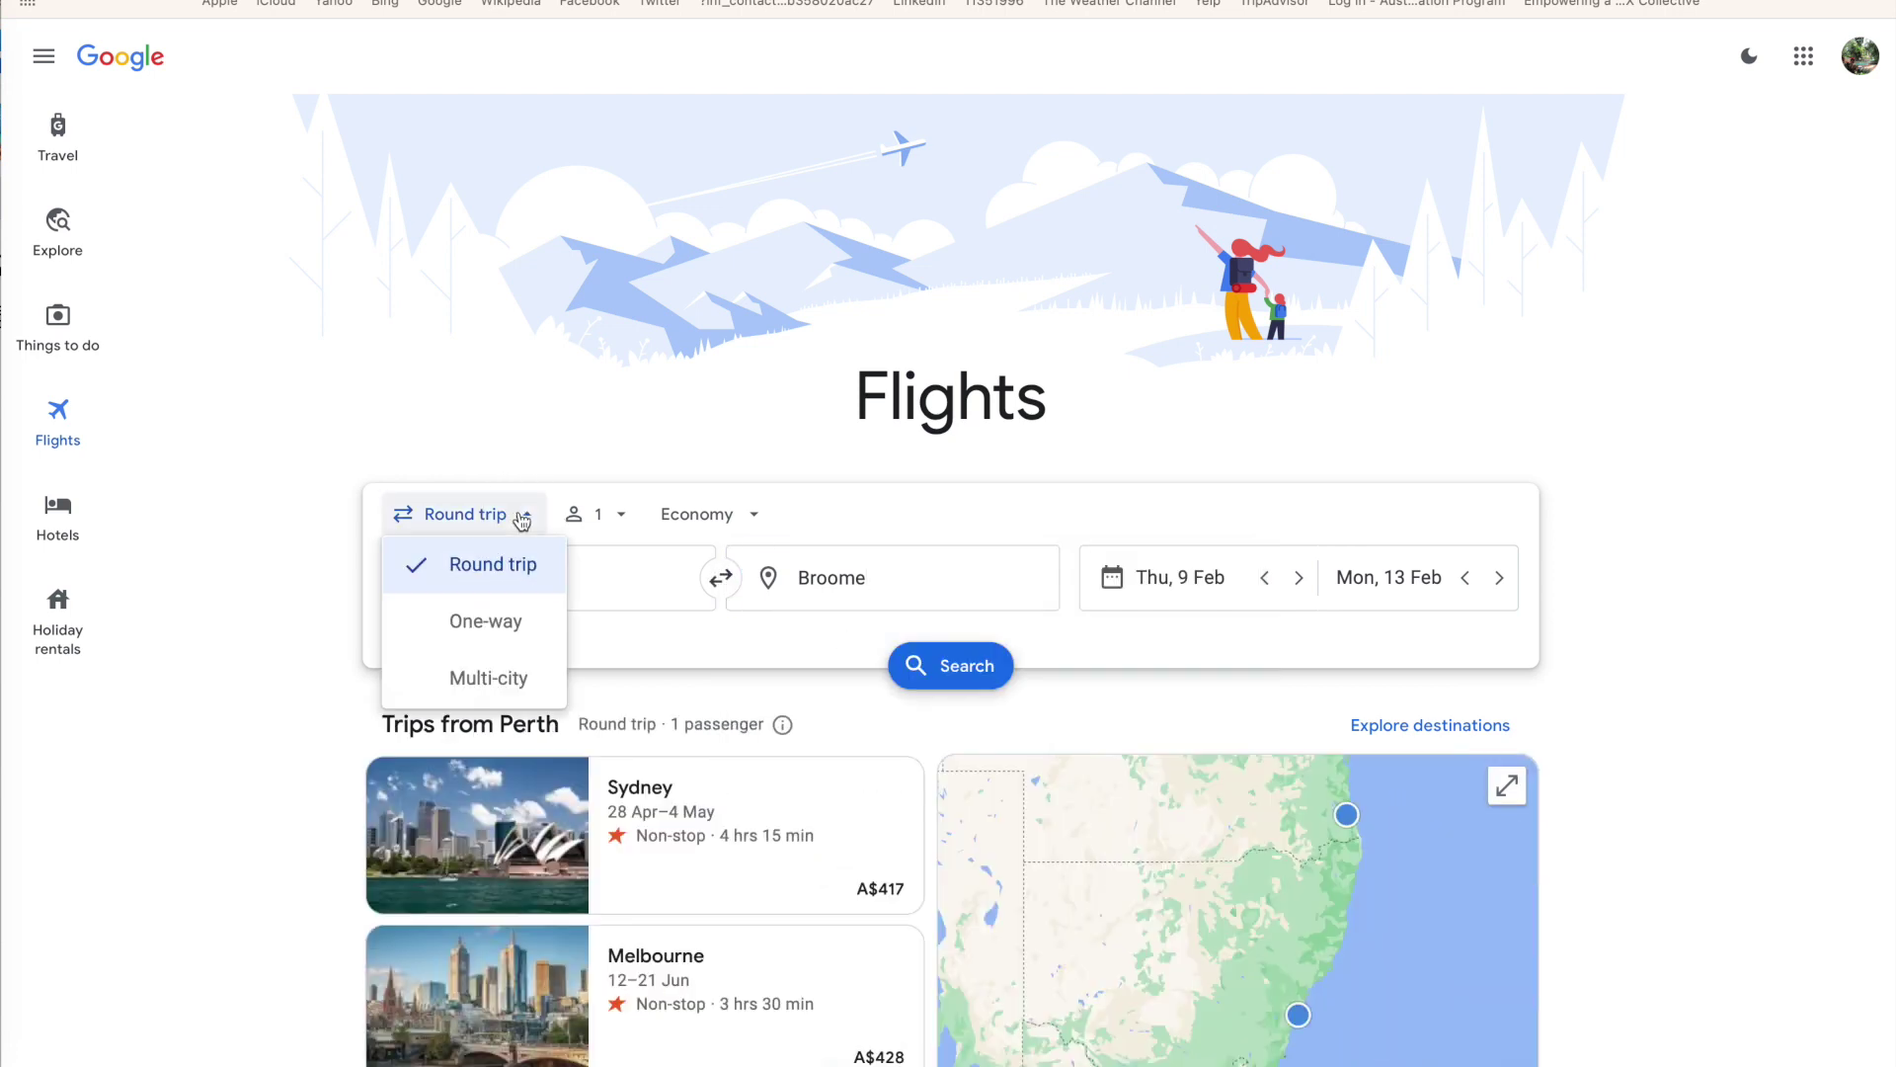
click(495, 627)
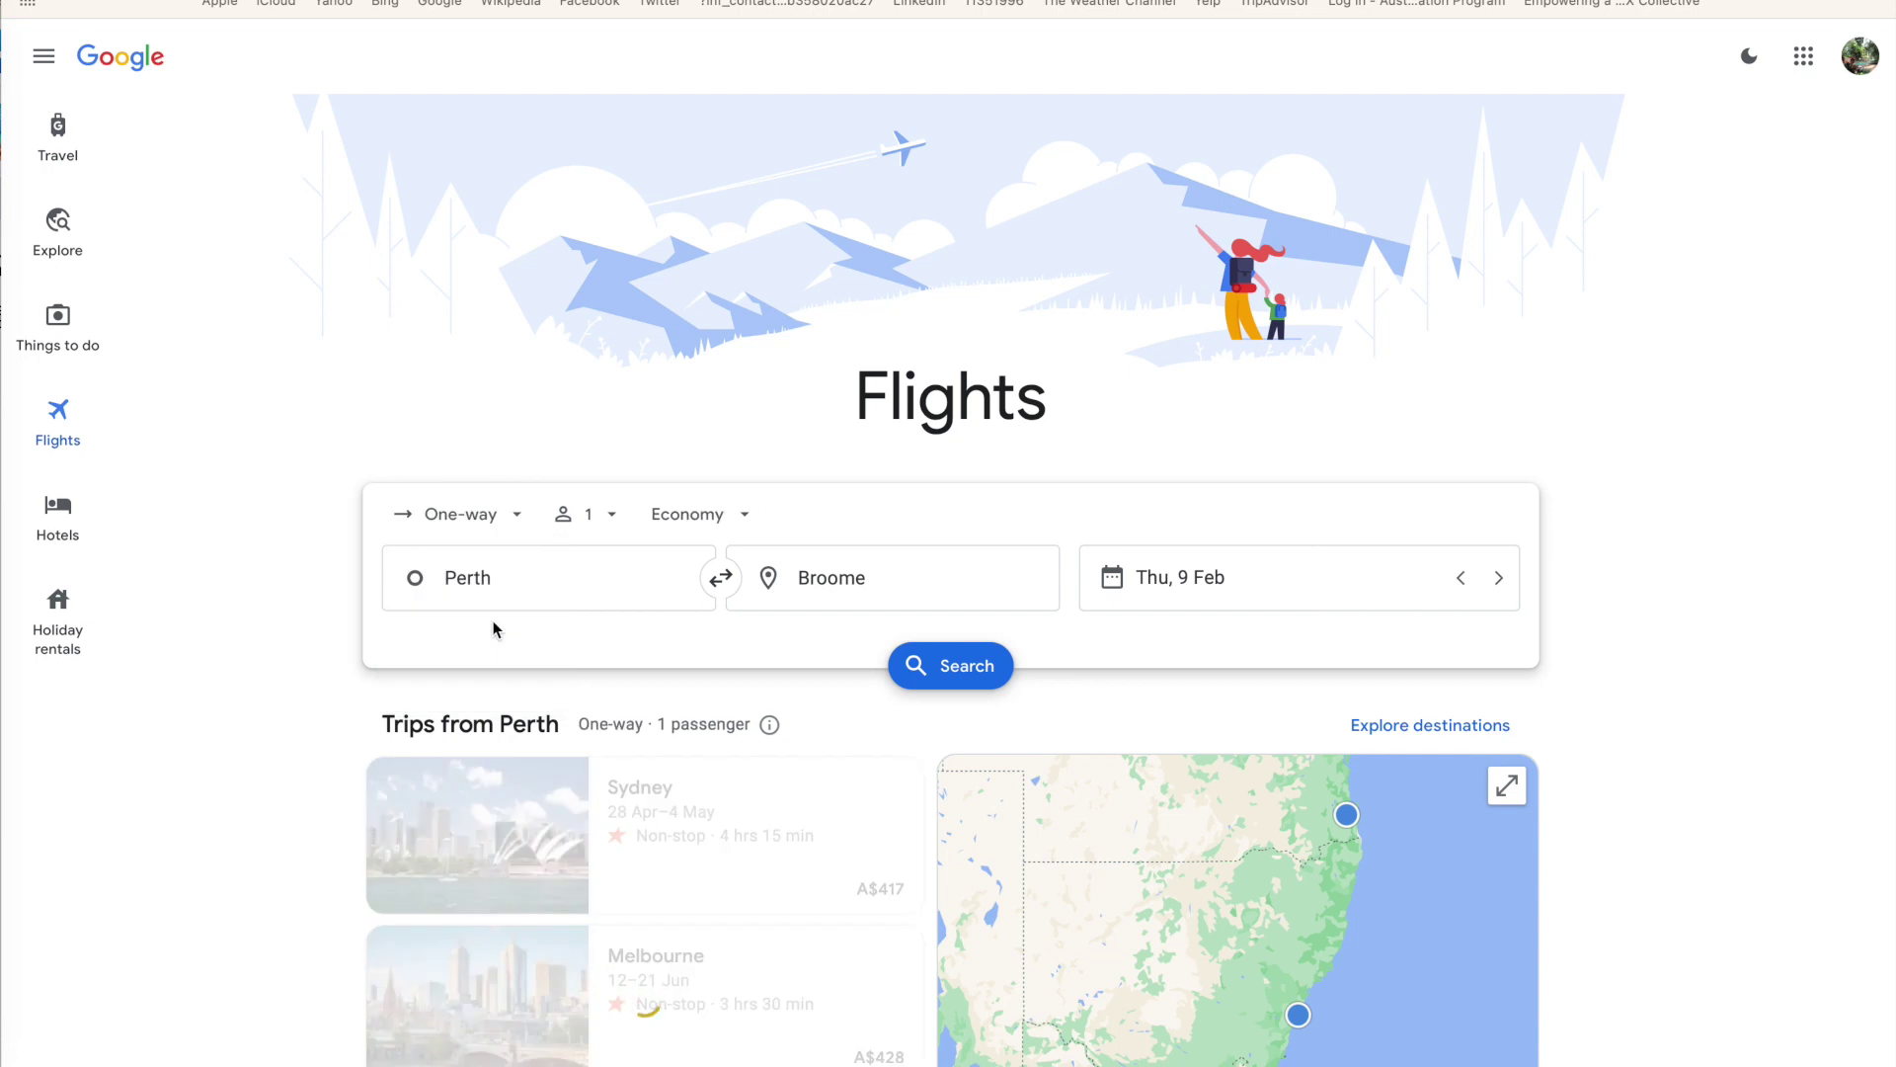
- In the fare calendar, move ahead to April and confirm Mon, 3 April (A$204) as the departure
click(1108, 584)
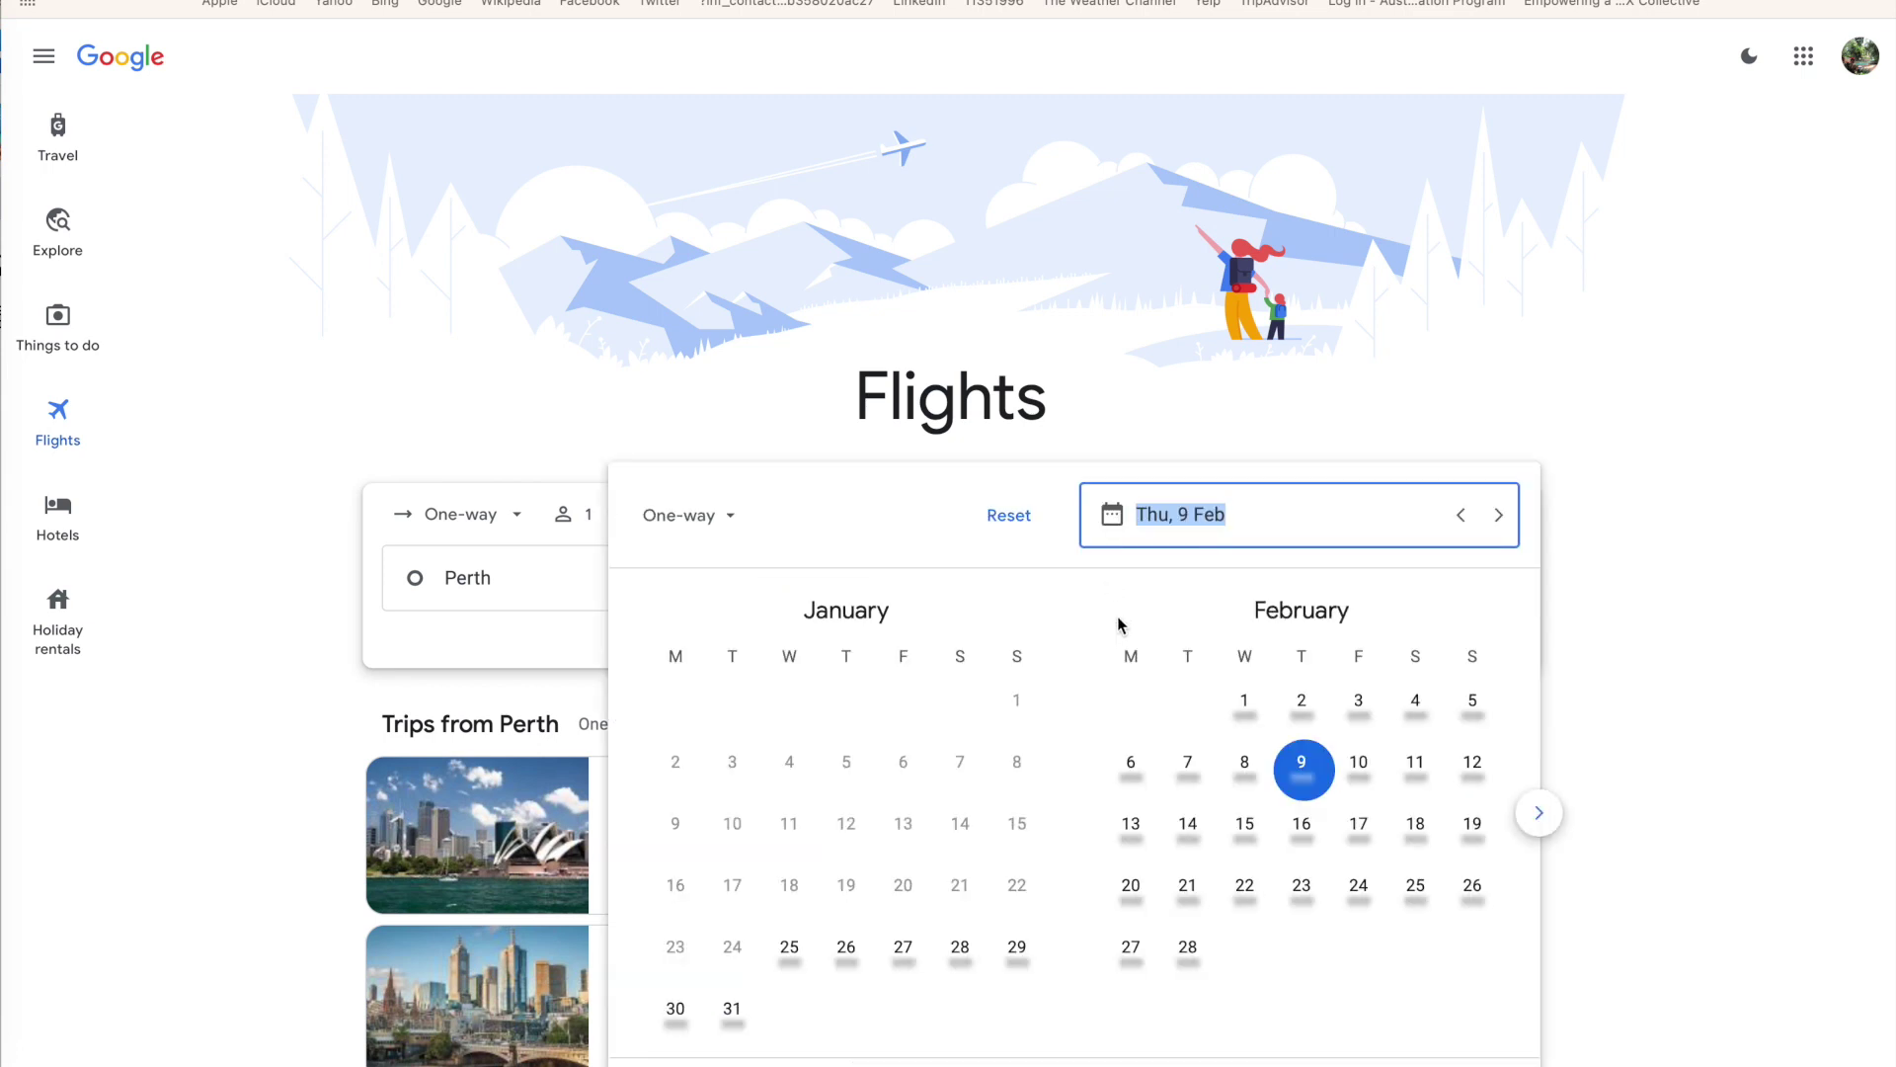
scroll(1116, 640, down, 2)
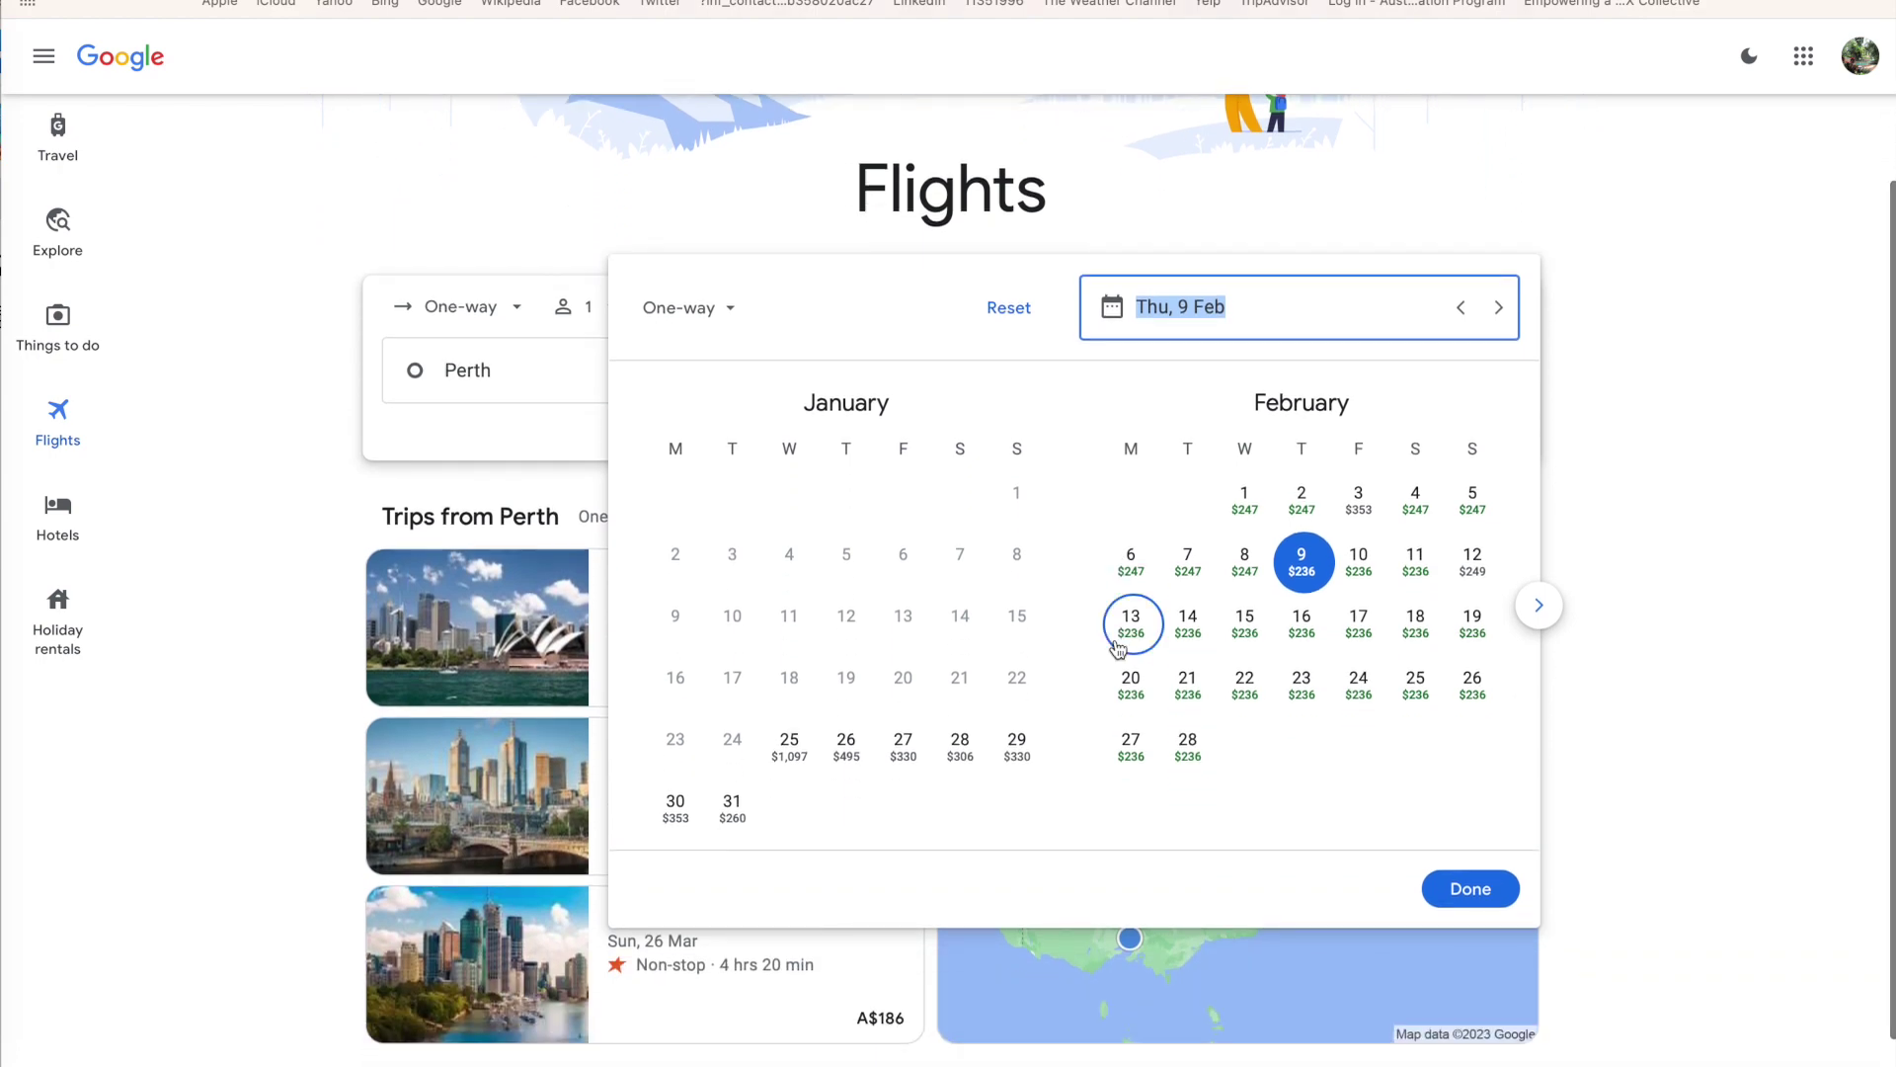
scroll(1116, 640, up, 3)
scroll(1120, 643, up, 2)
scroll(1119, 643, up, 1)
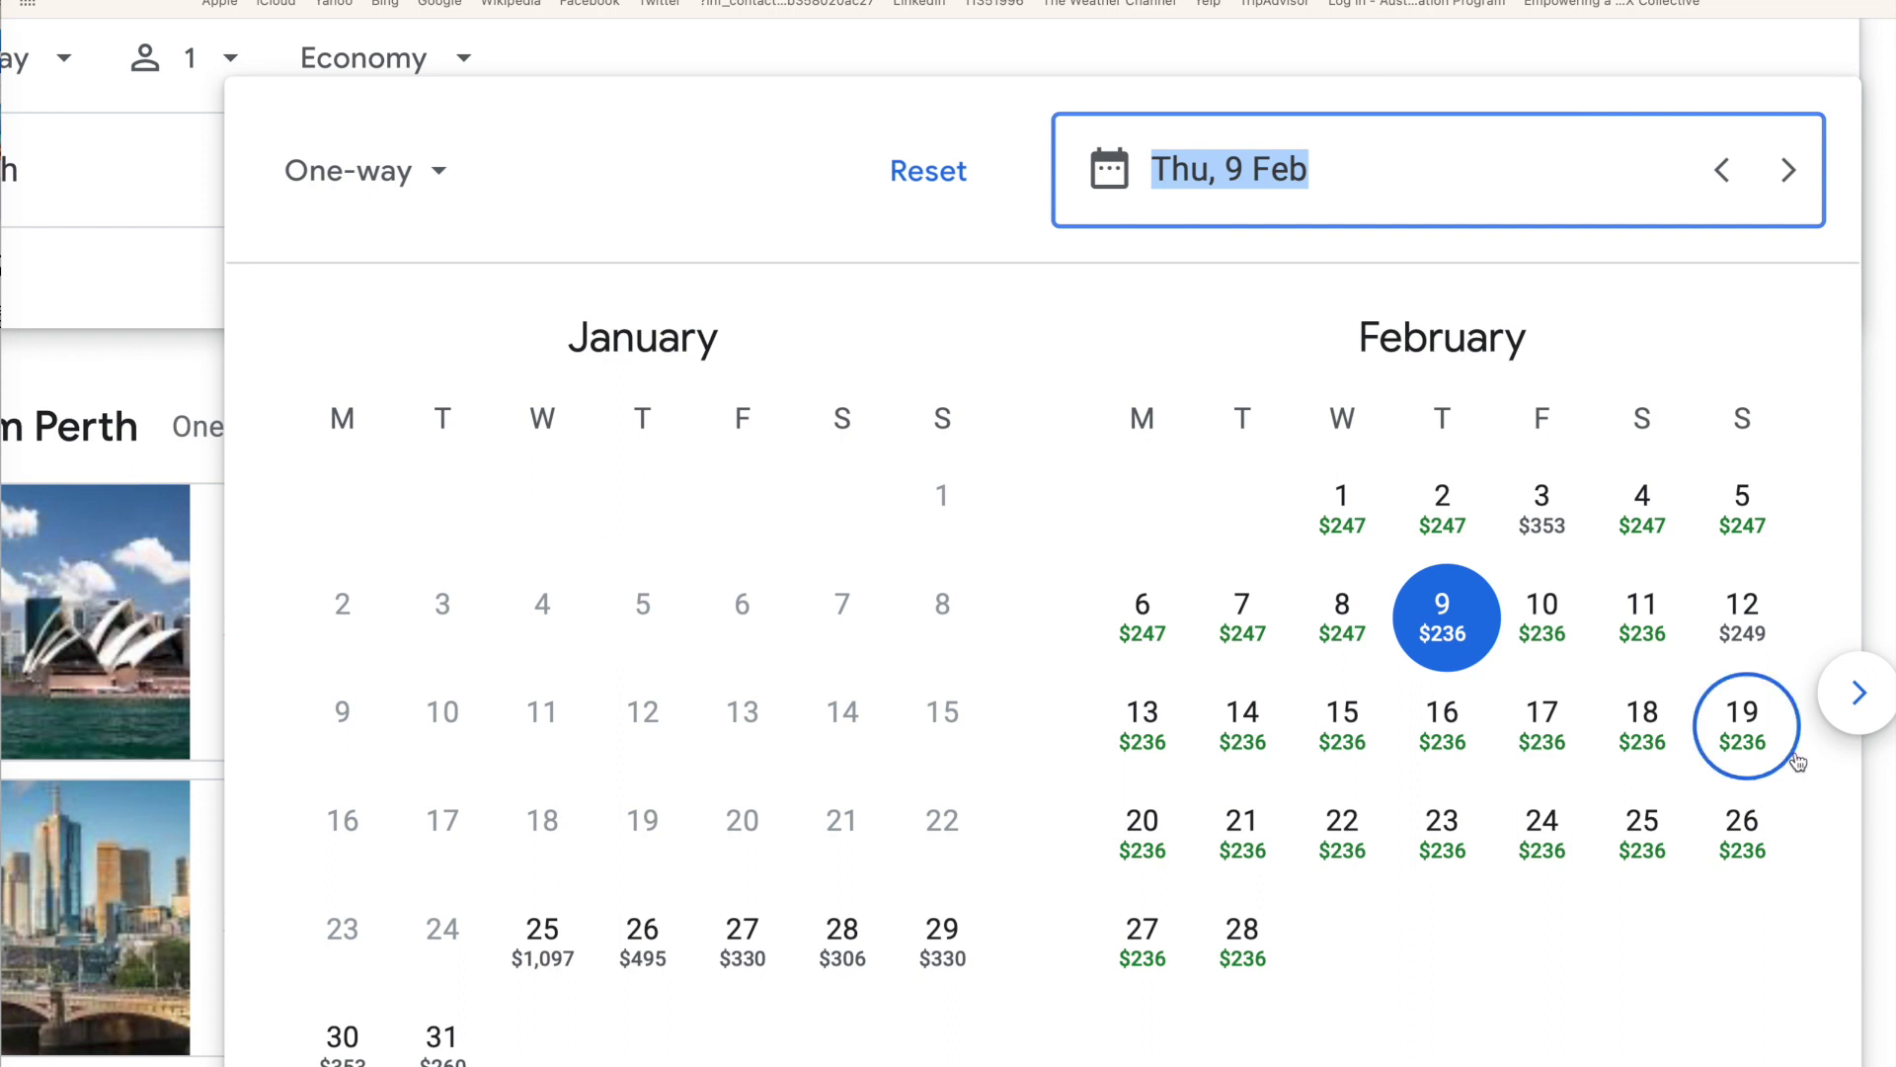
click(1857, 693)
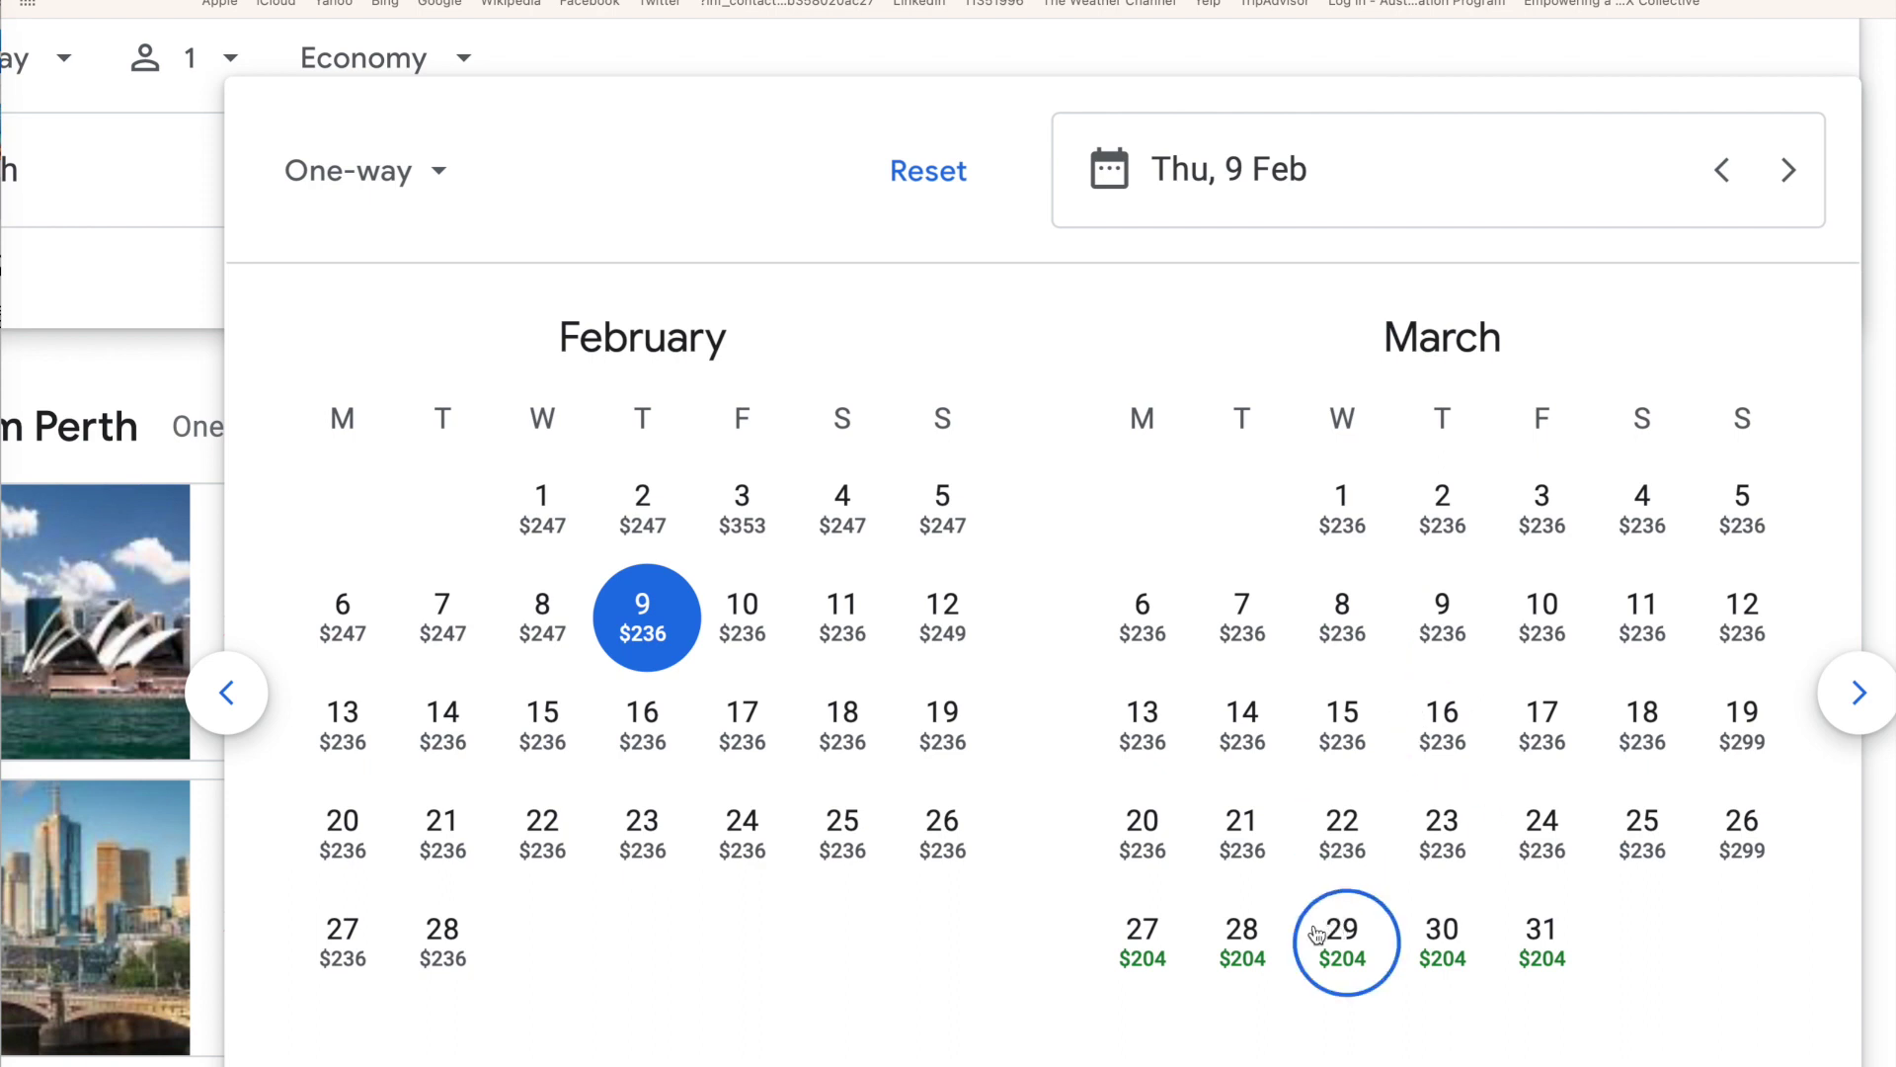
click(1849, 697)
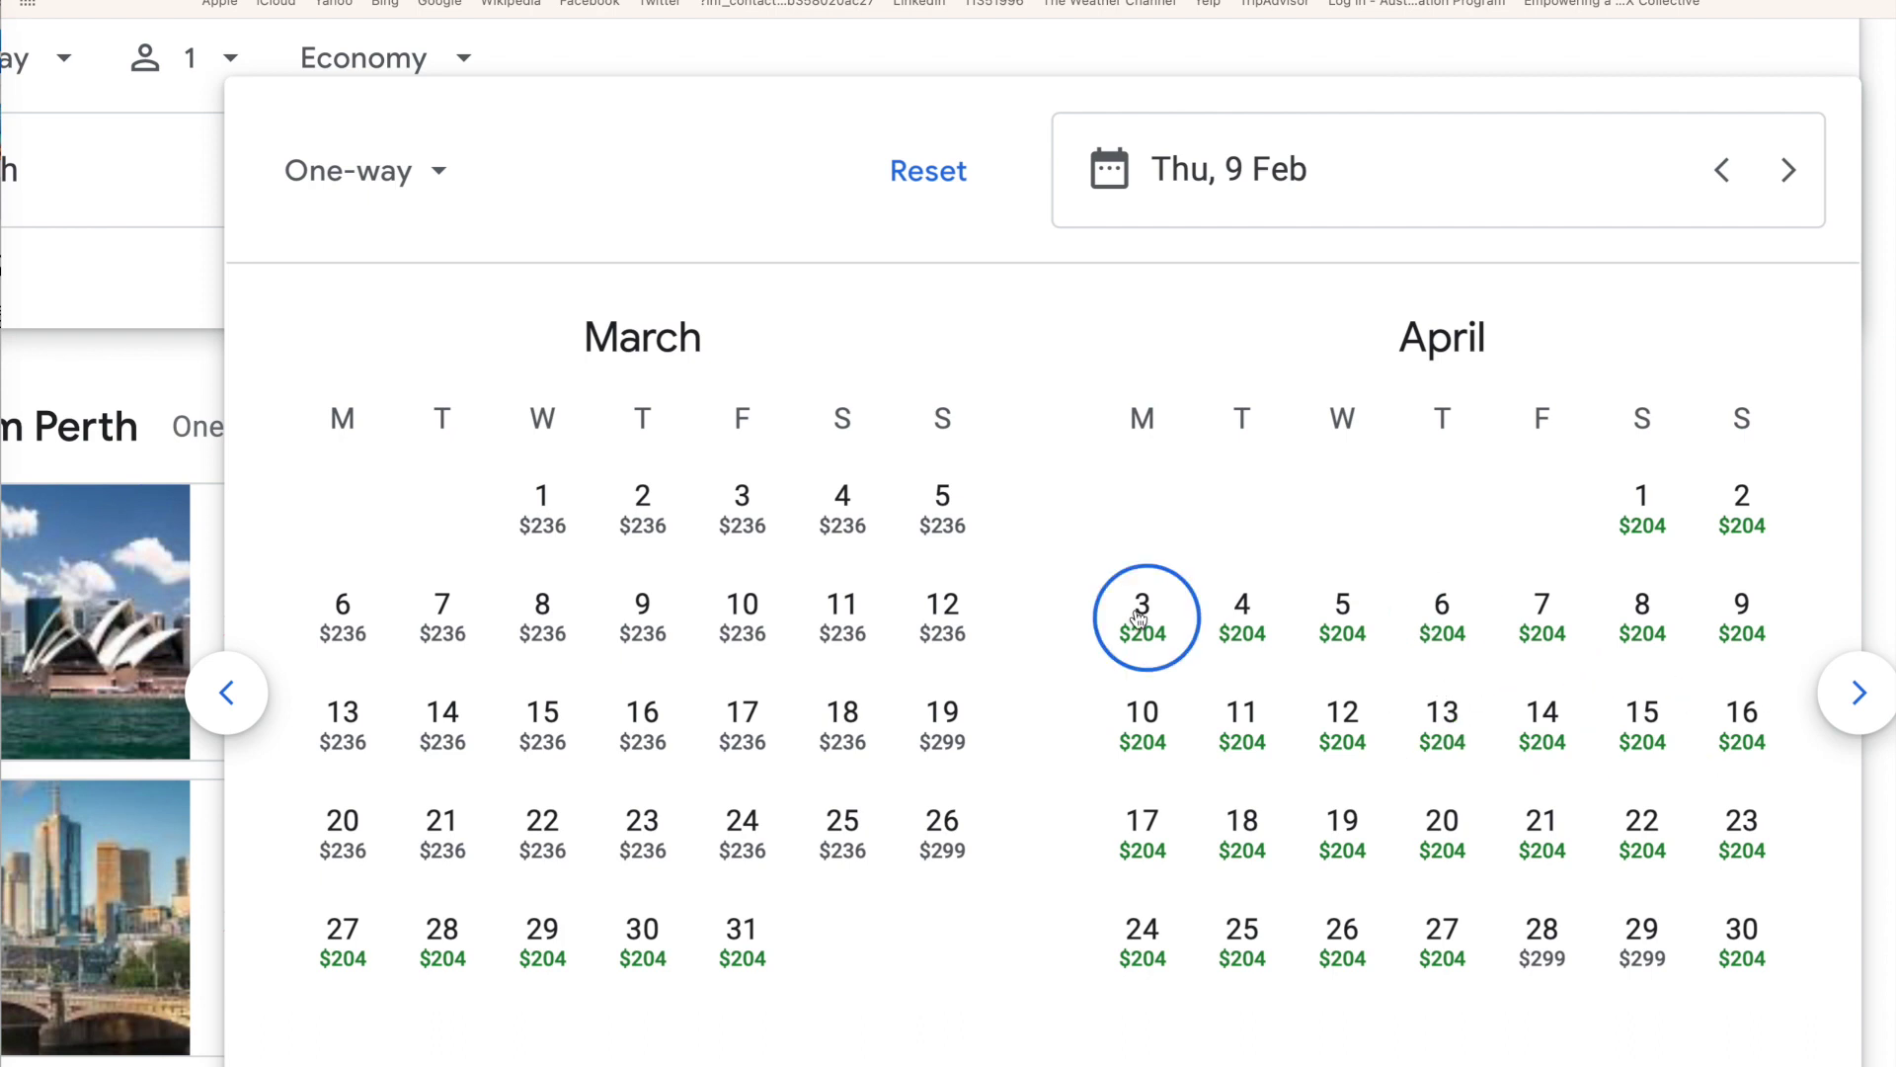
click(1139, 619)
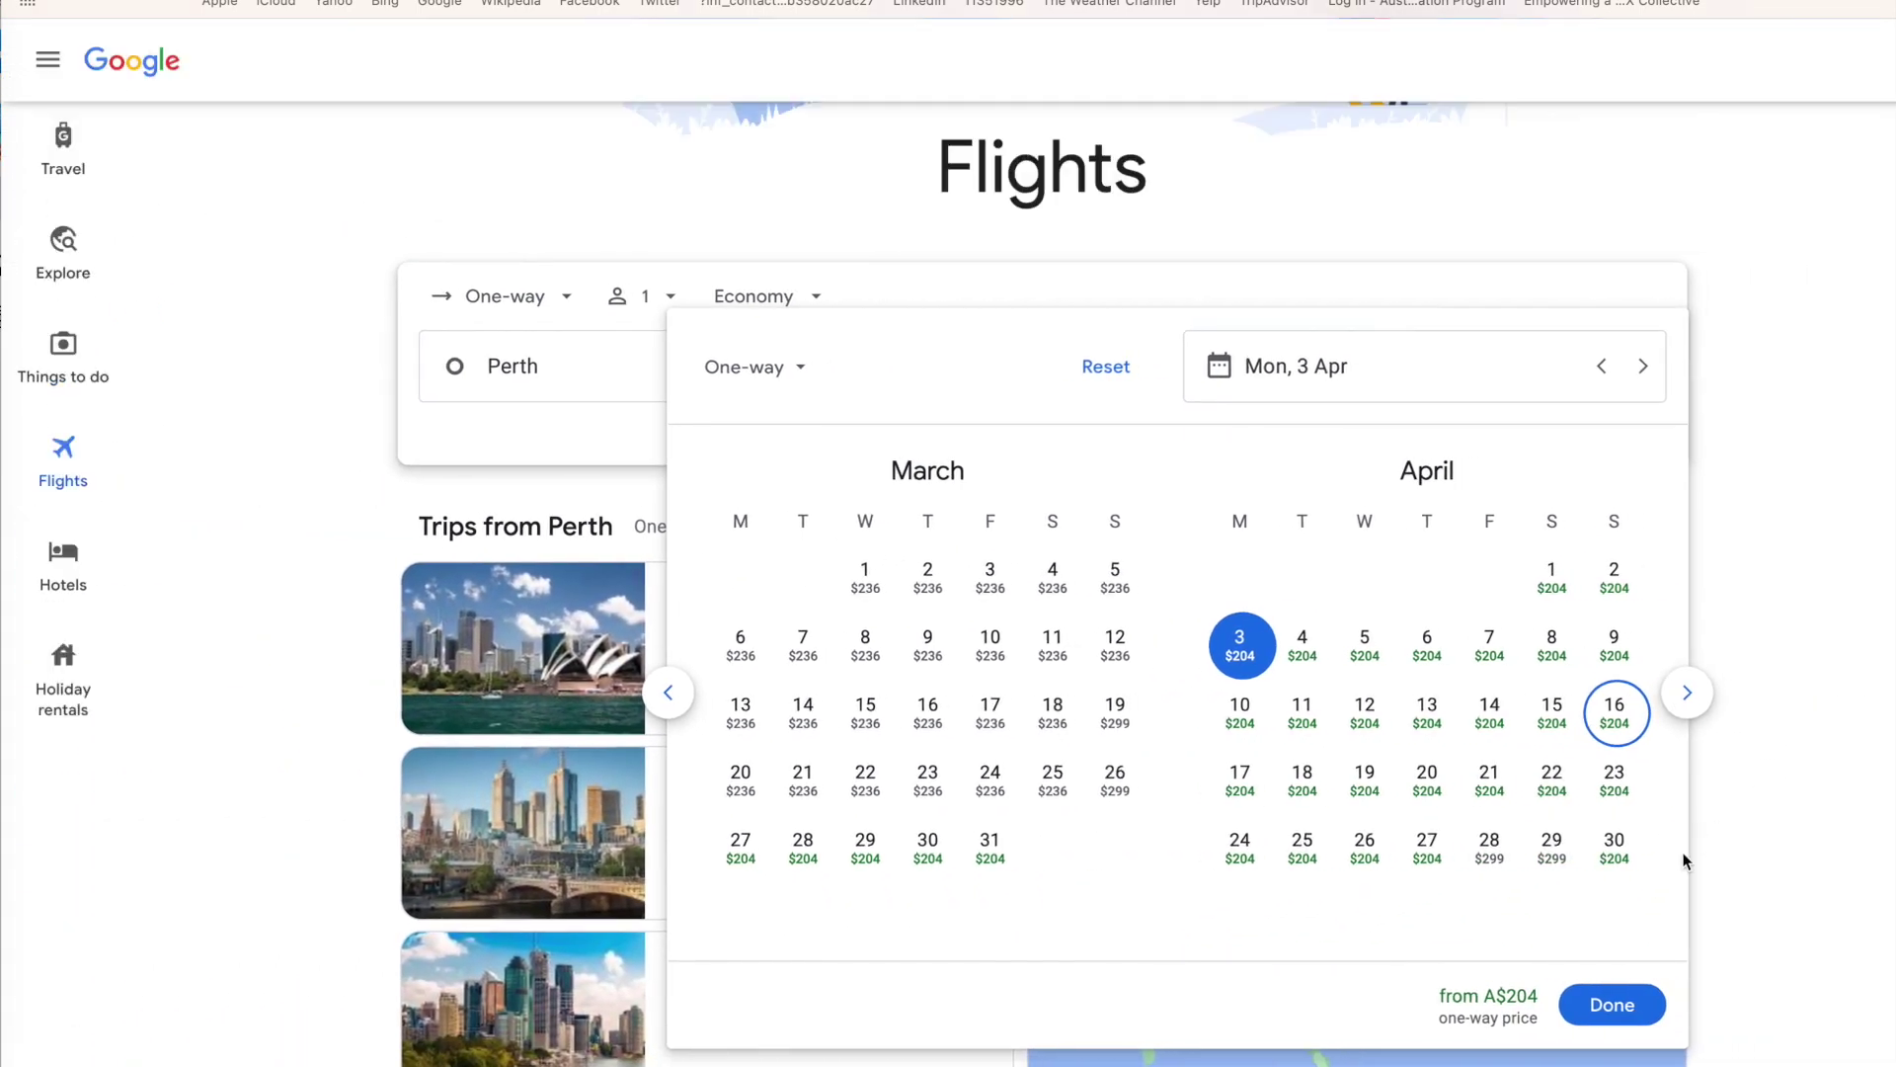
click(1620, 1007)
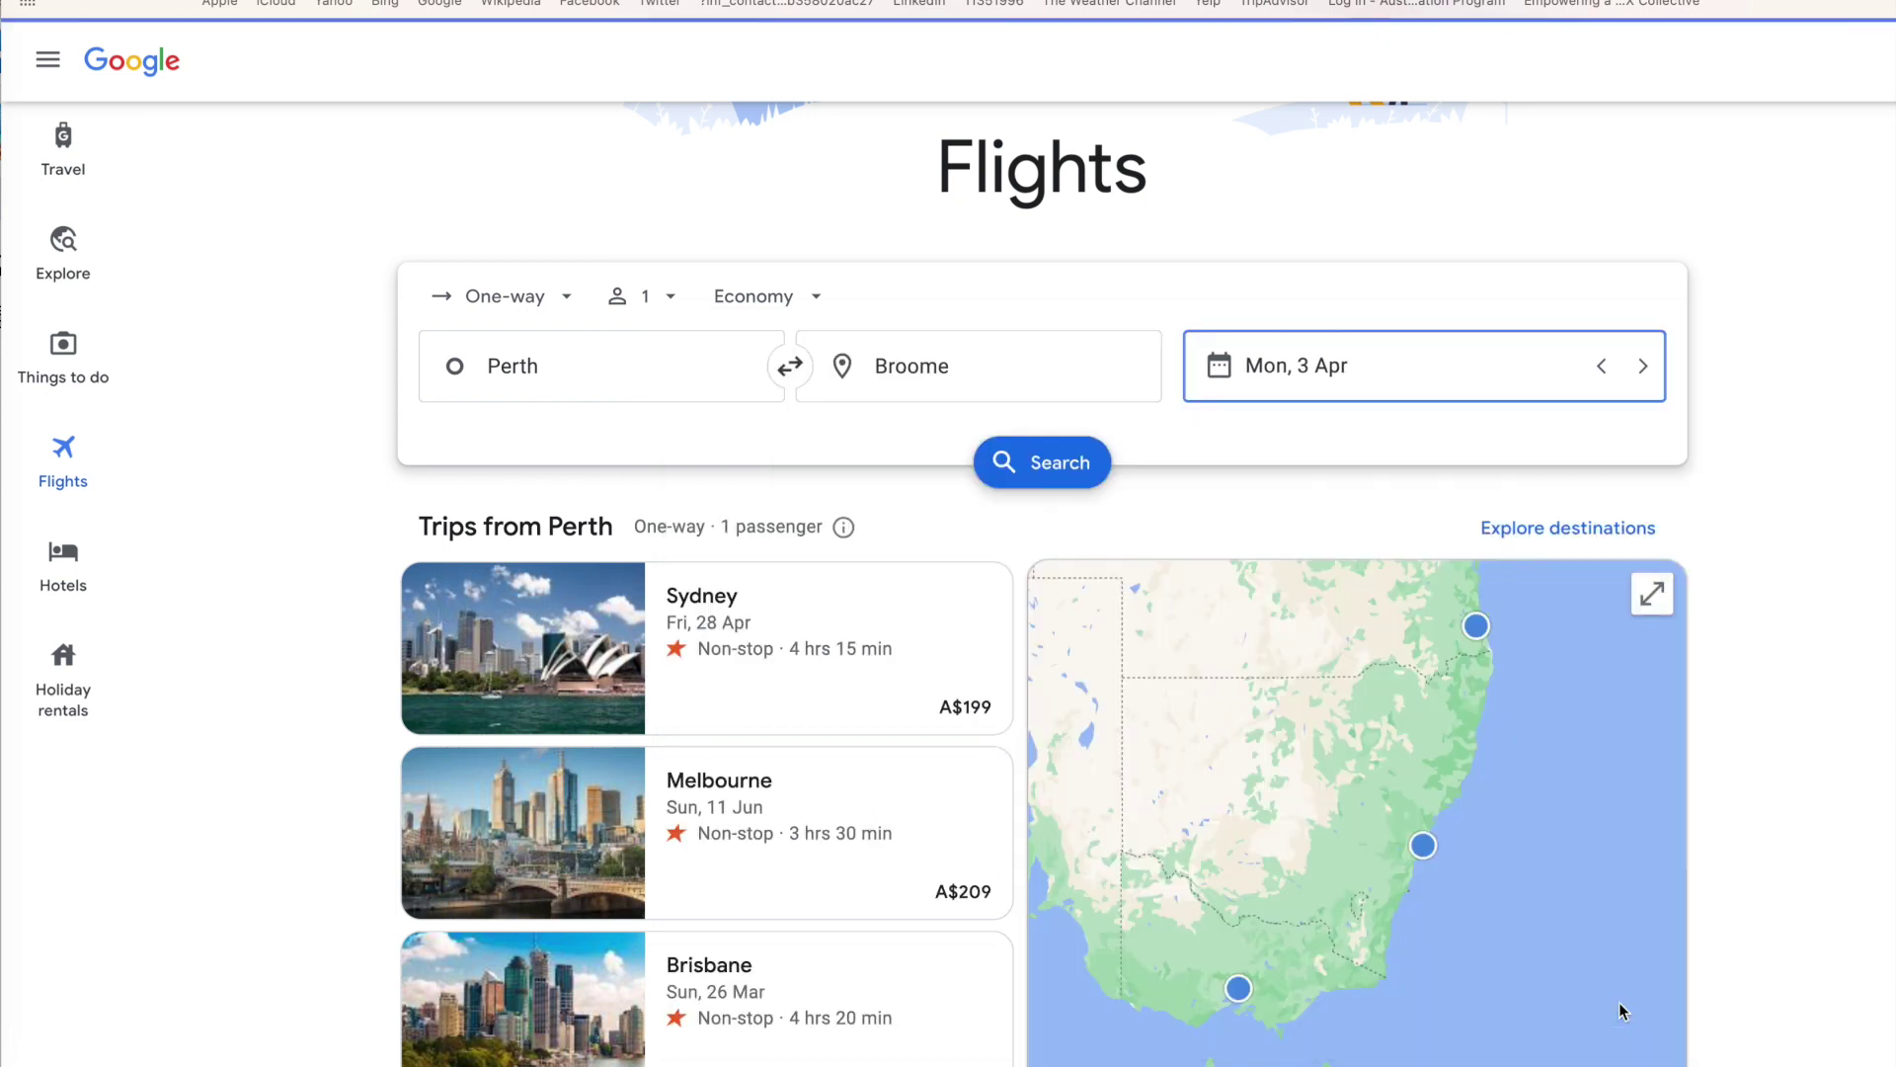
- Search Perth–Broome for 3 April and expand the 07:10 Virgin Australia flight details
key(Return)
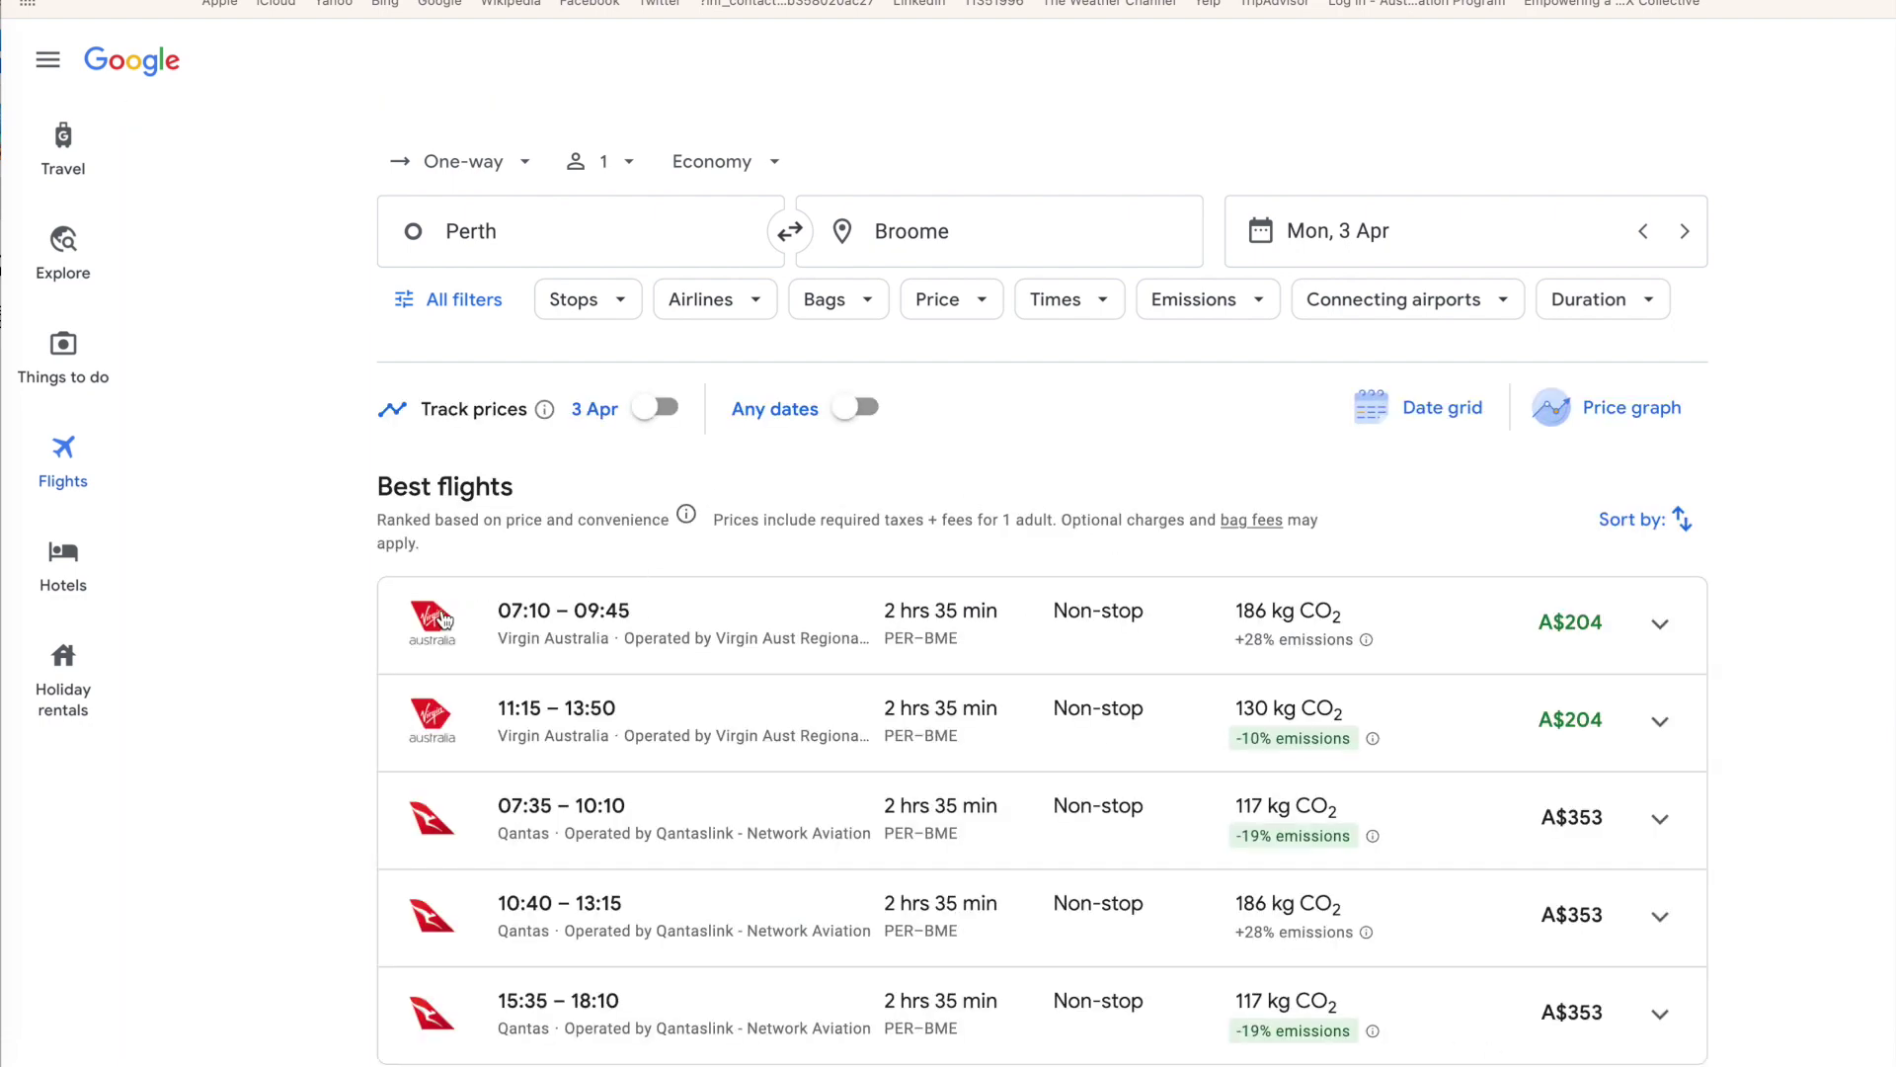
scroll(447, 620, up, 5)
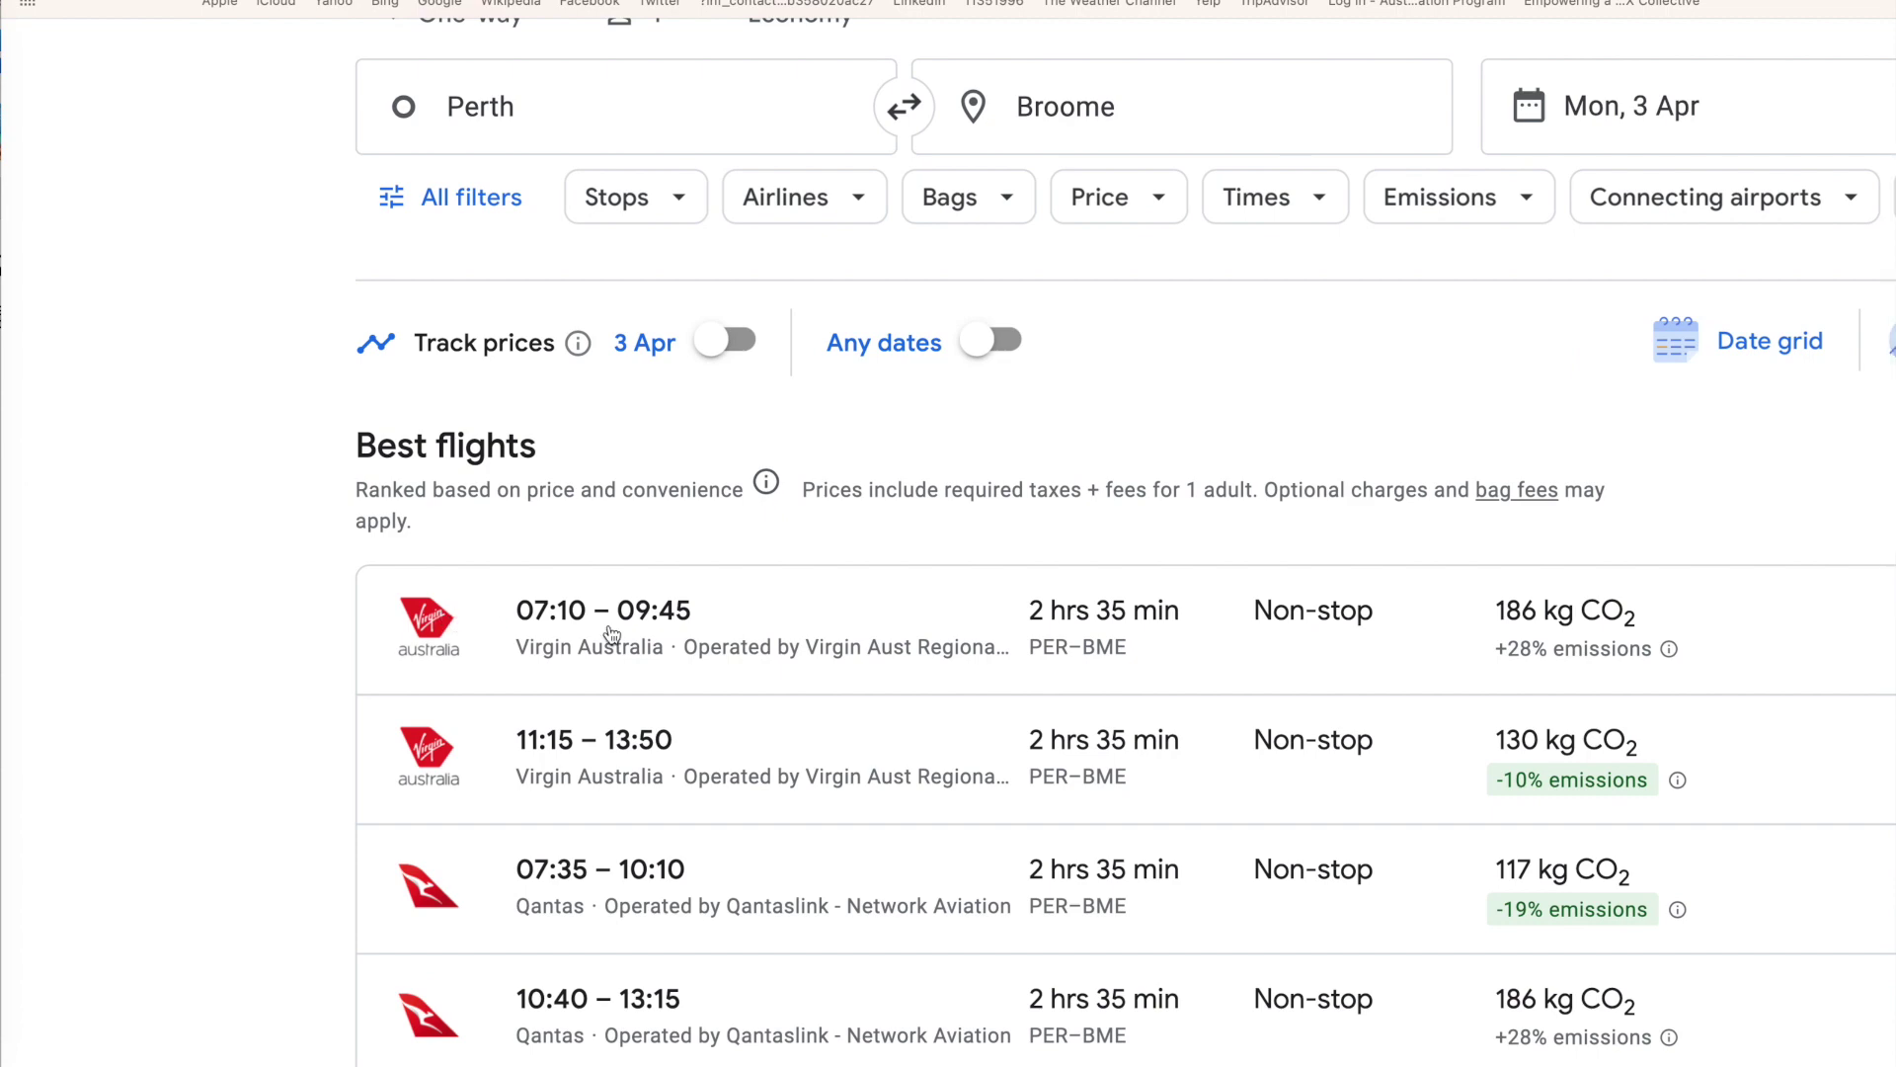
scroll(617, 635, right, 2)
scroll(617, 635, right, 5)
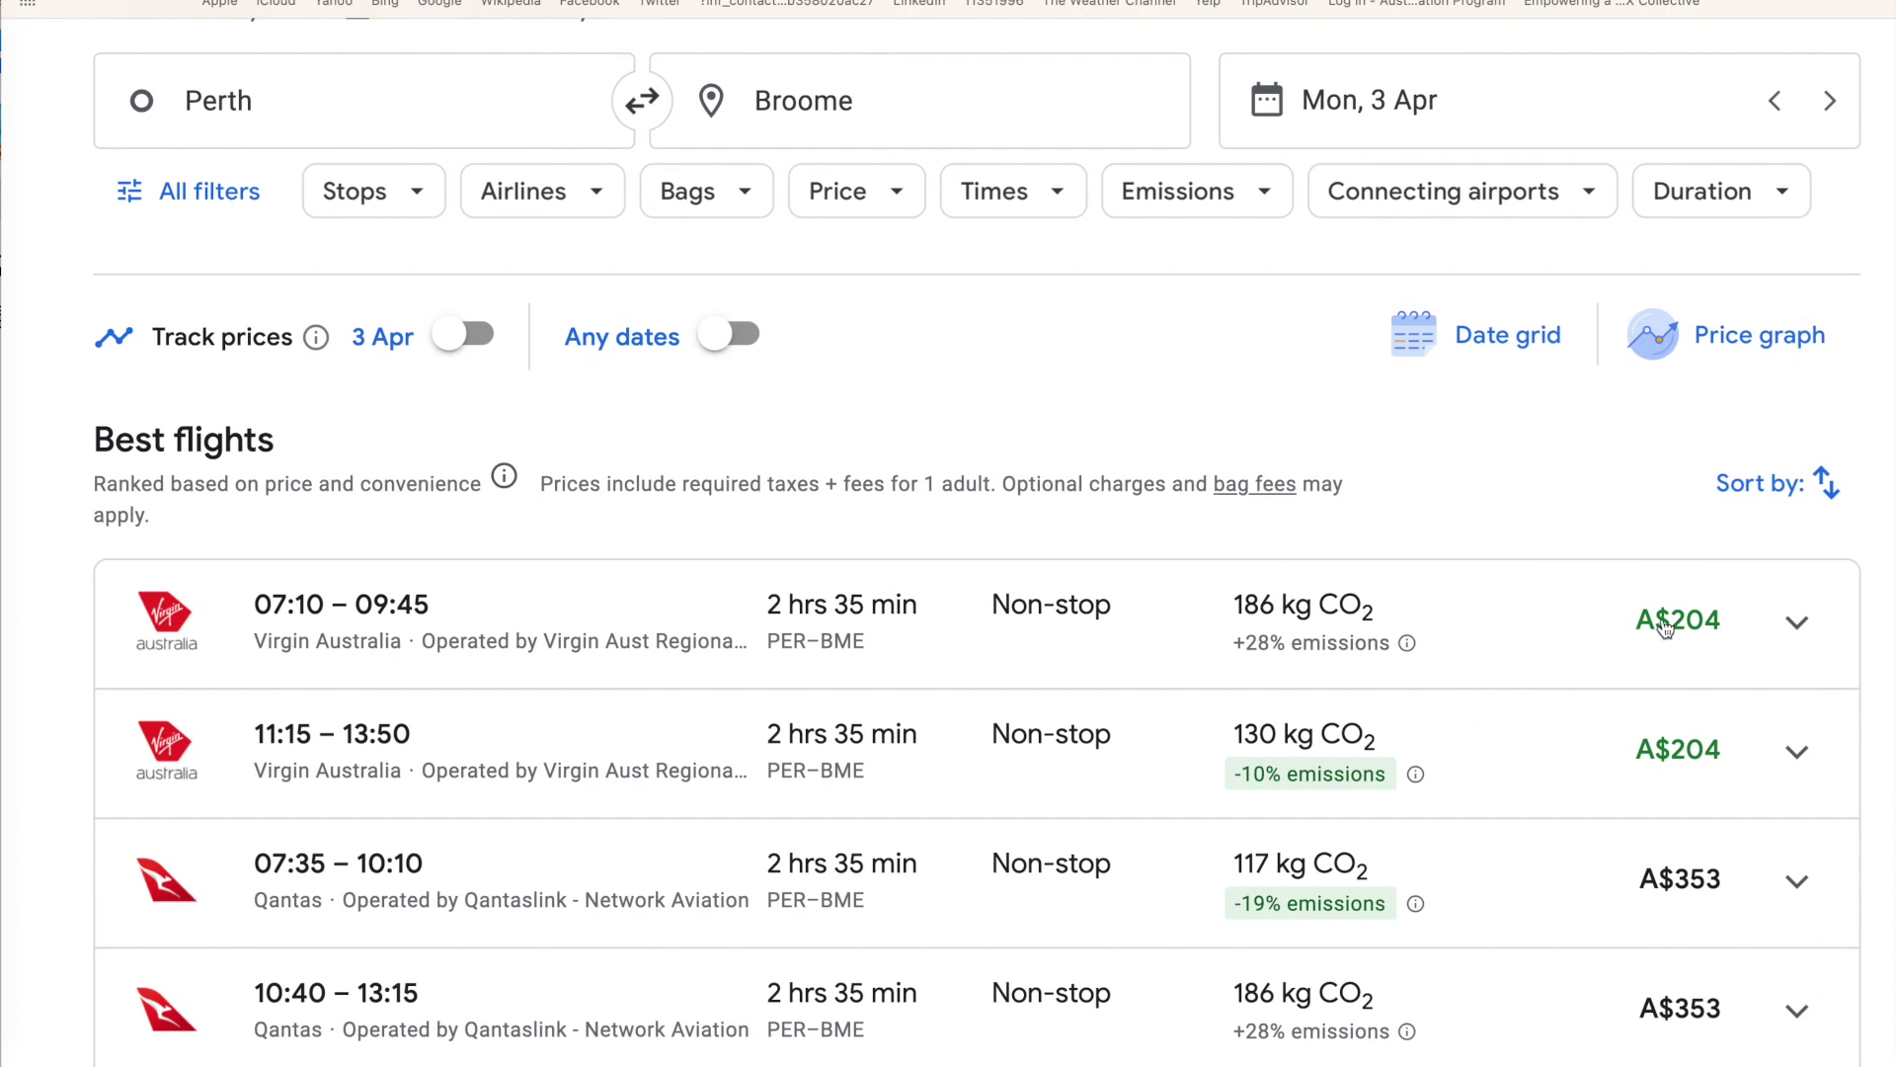
click(1798, 626)
mouse_move(1309, 608)
- Select the 07:10 Virgin Australia flight and review its booking options
click(1410, 612)
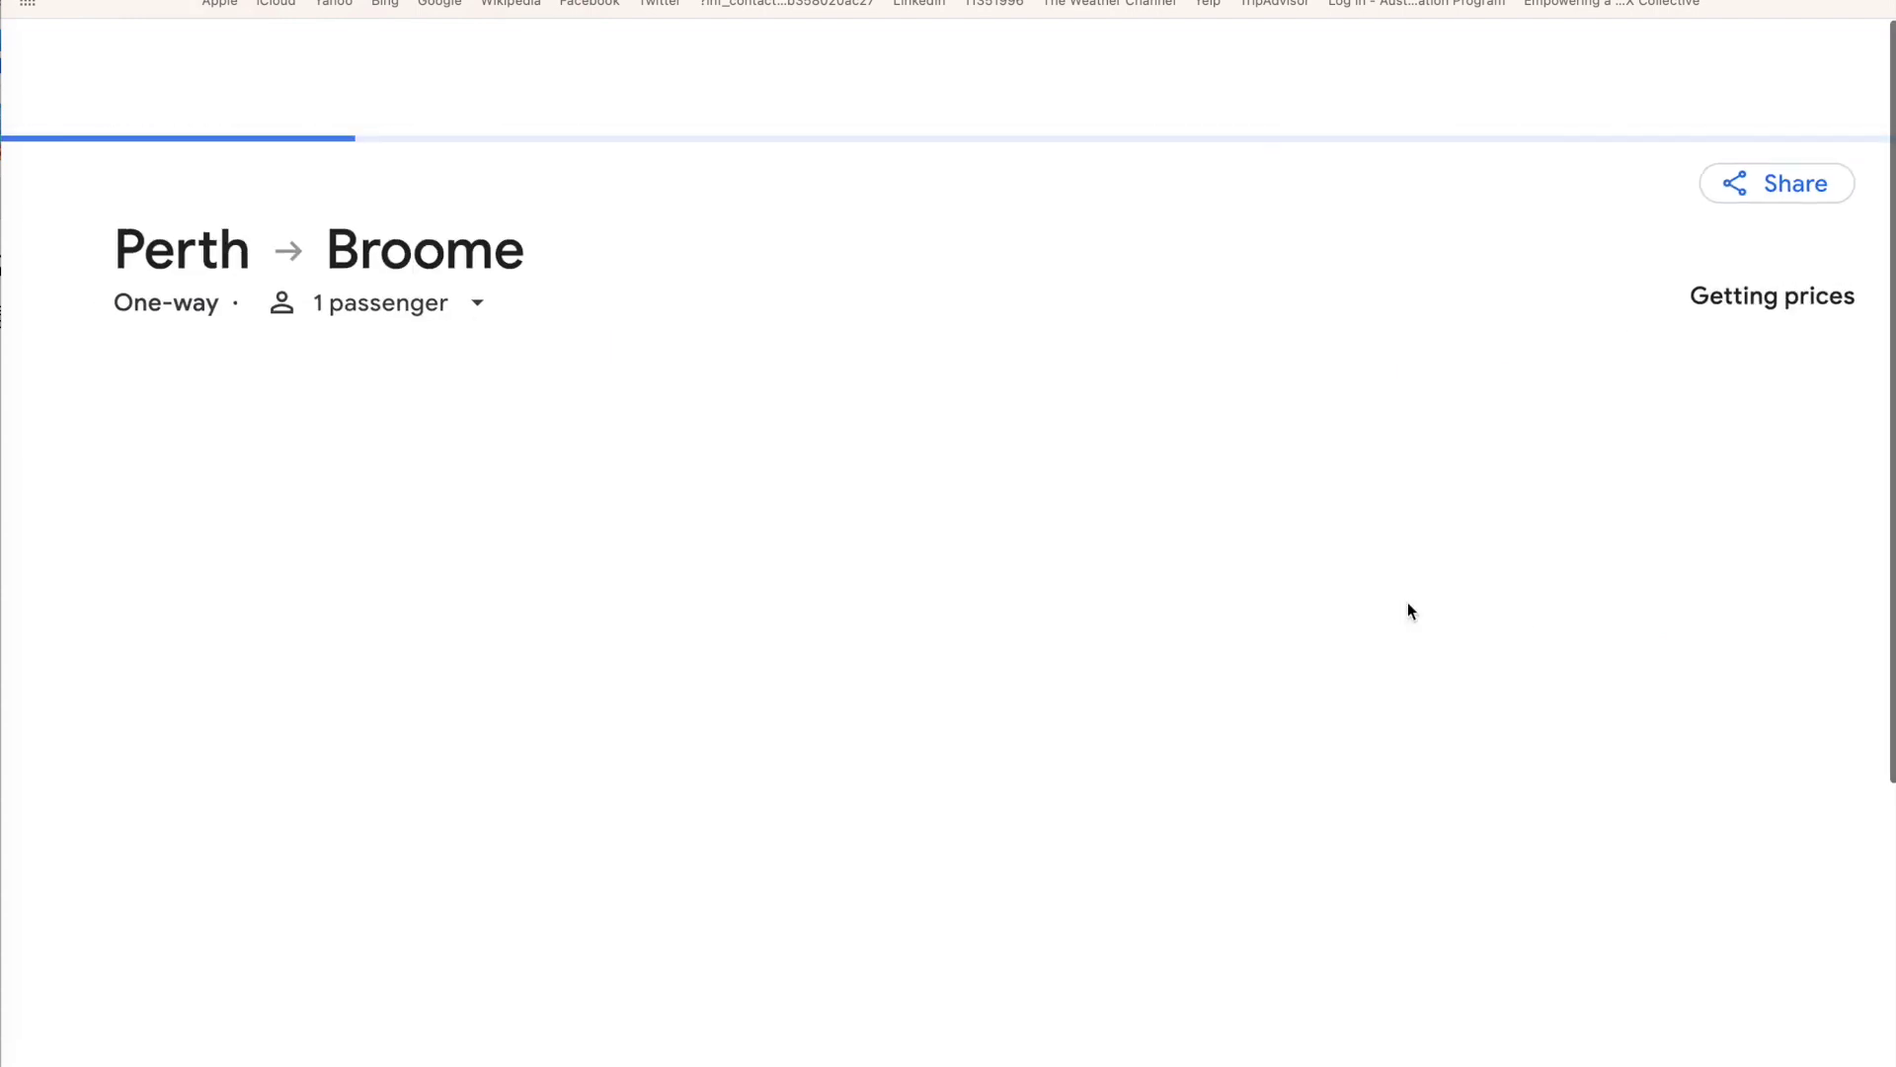
scroll(1408, 602, up, 5)
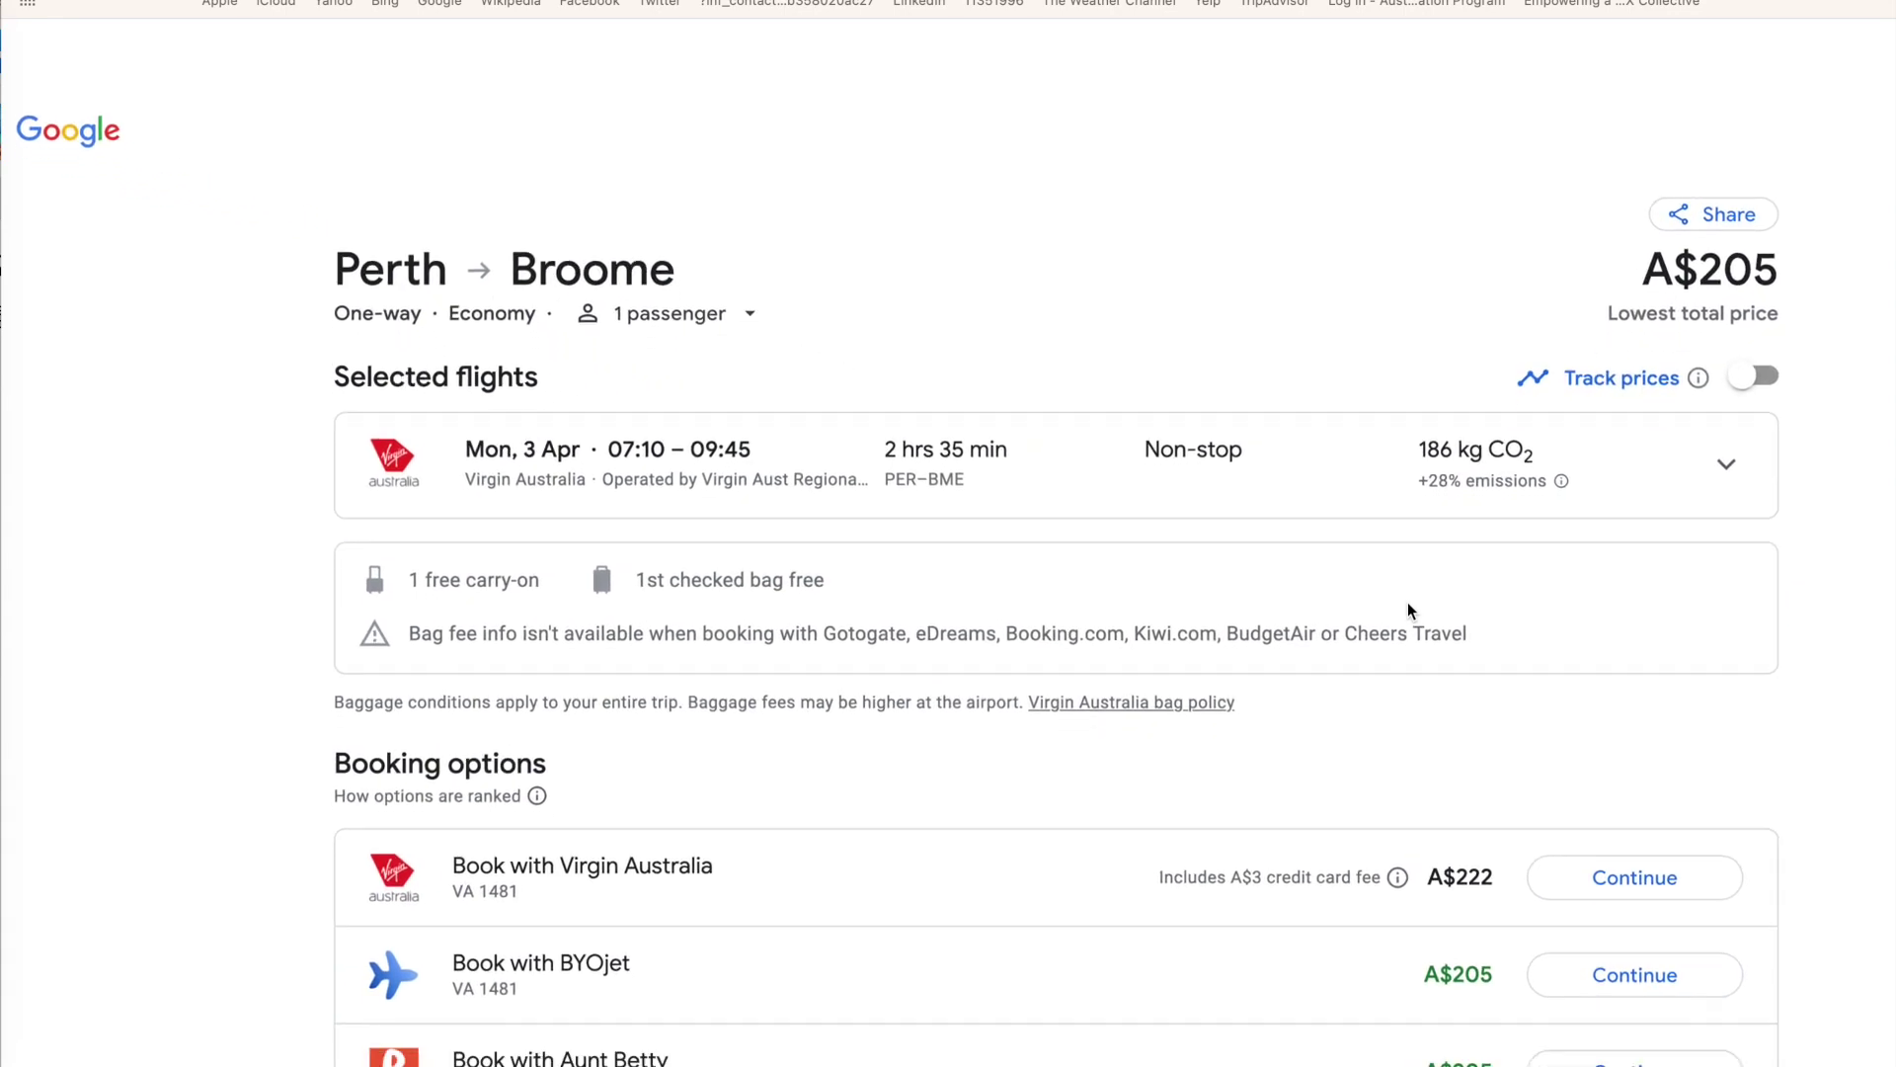
scroll(1407, 611, down, 4)
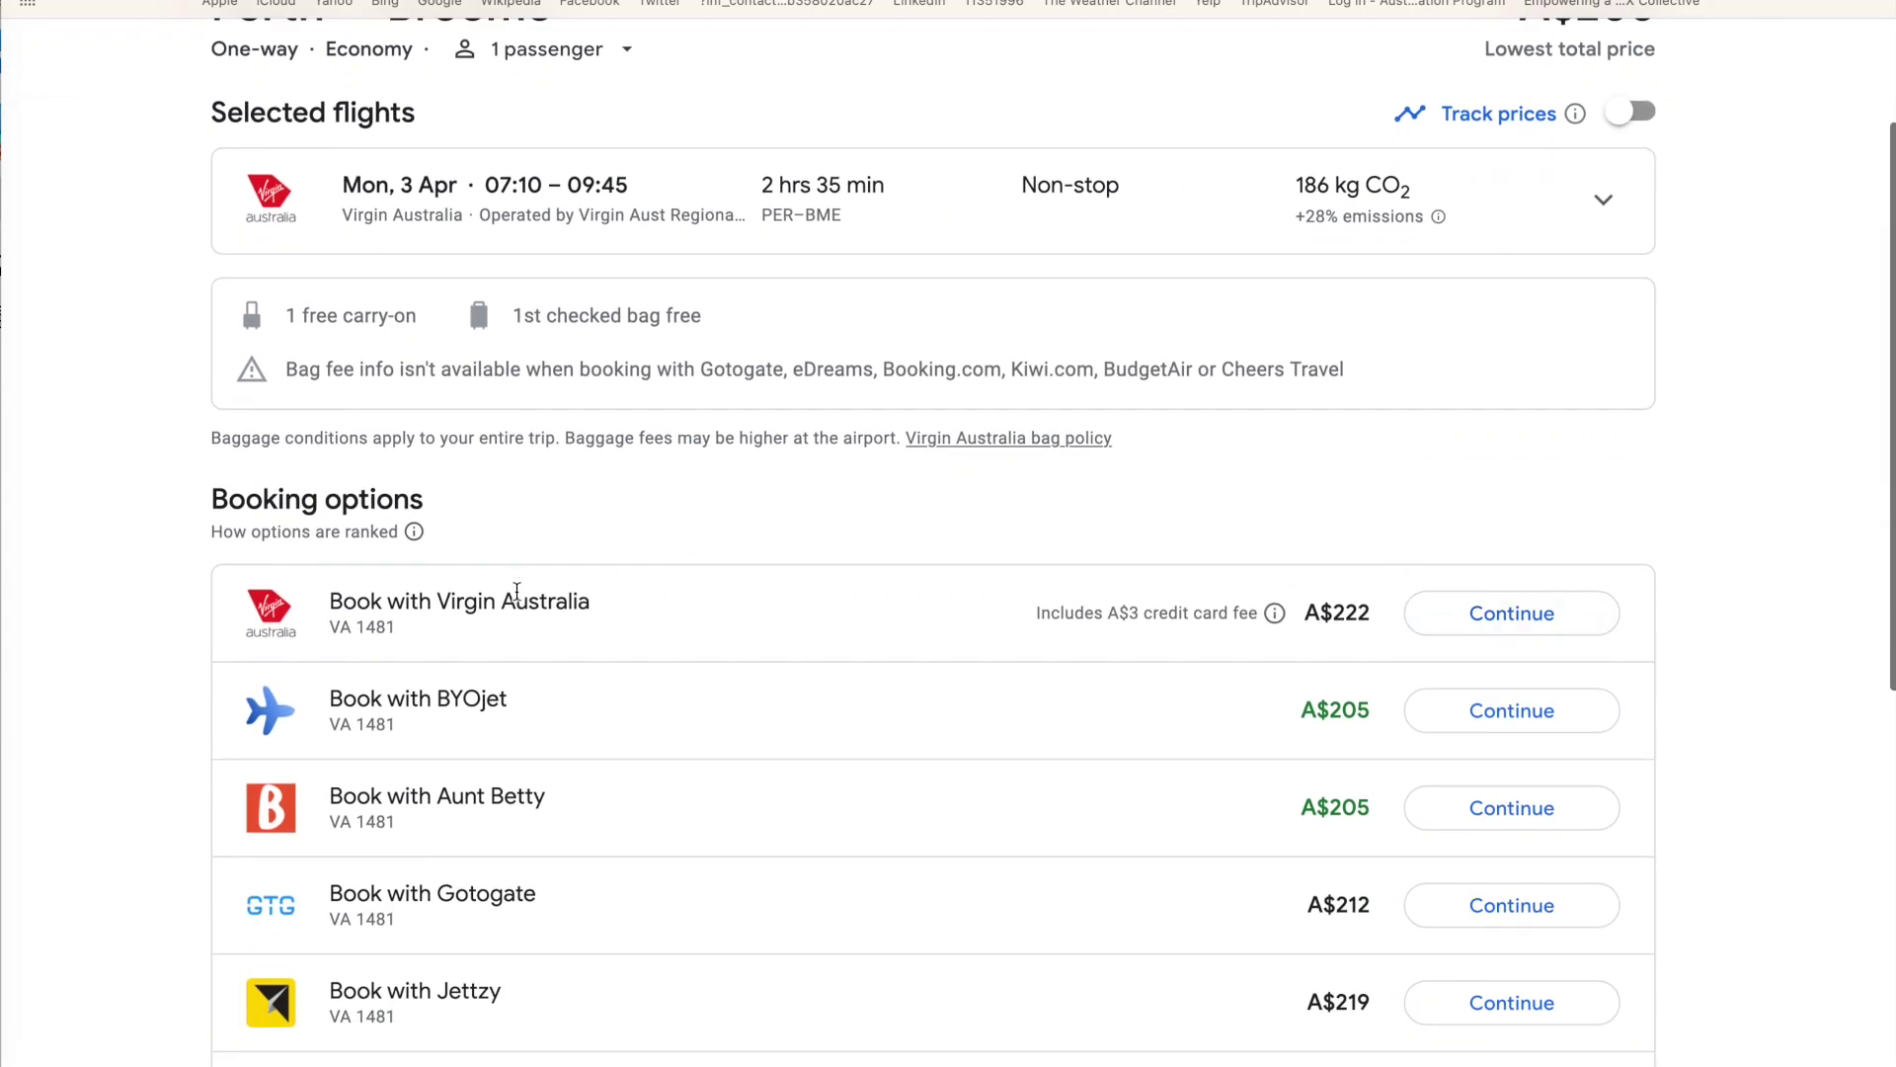
scroll(431, 622, up, 4)
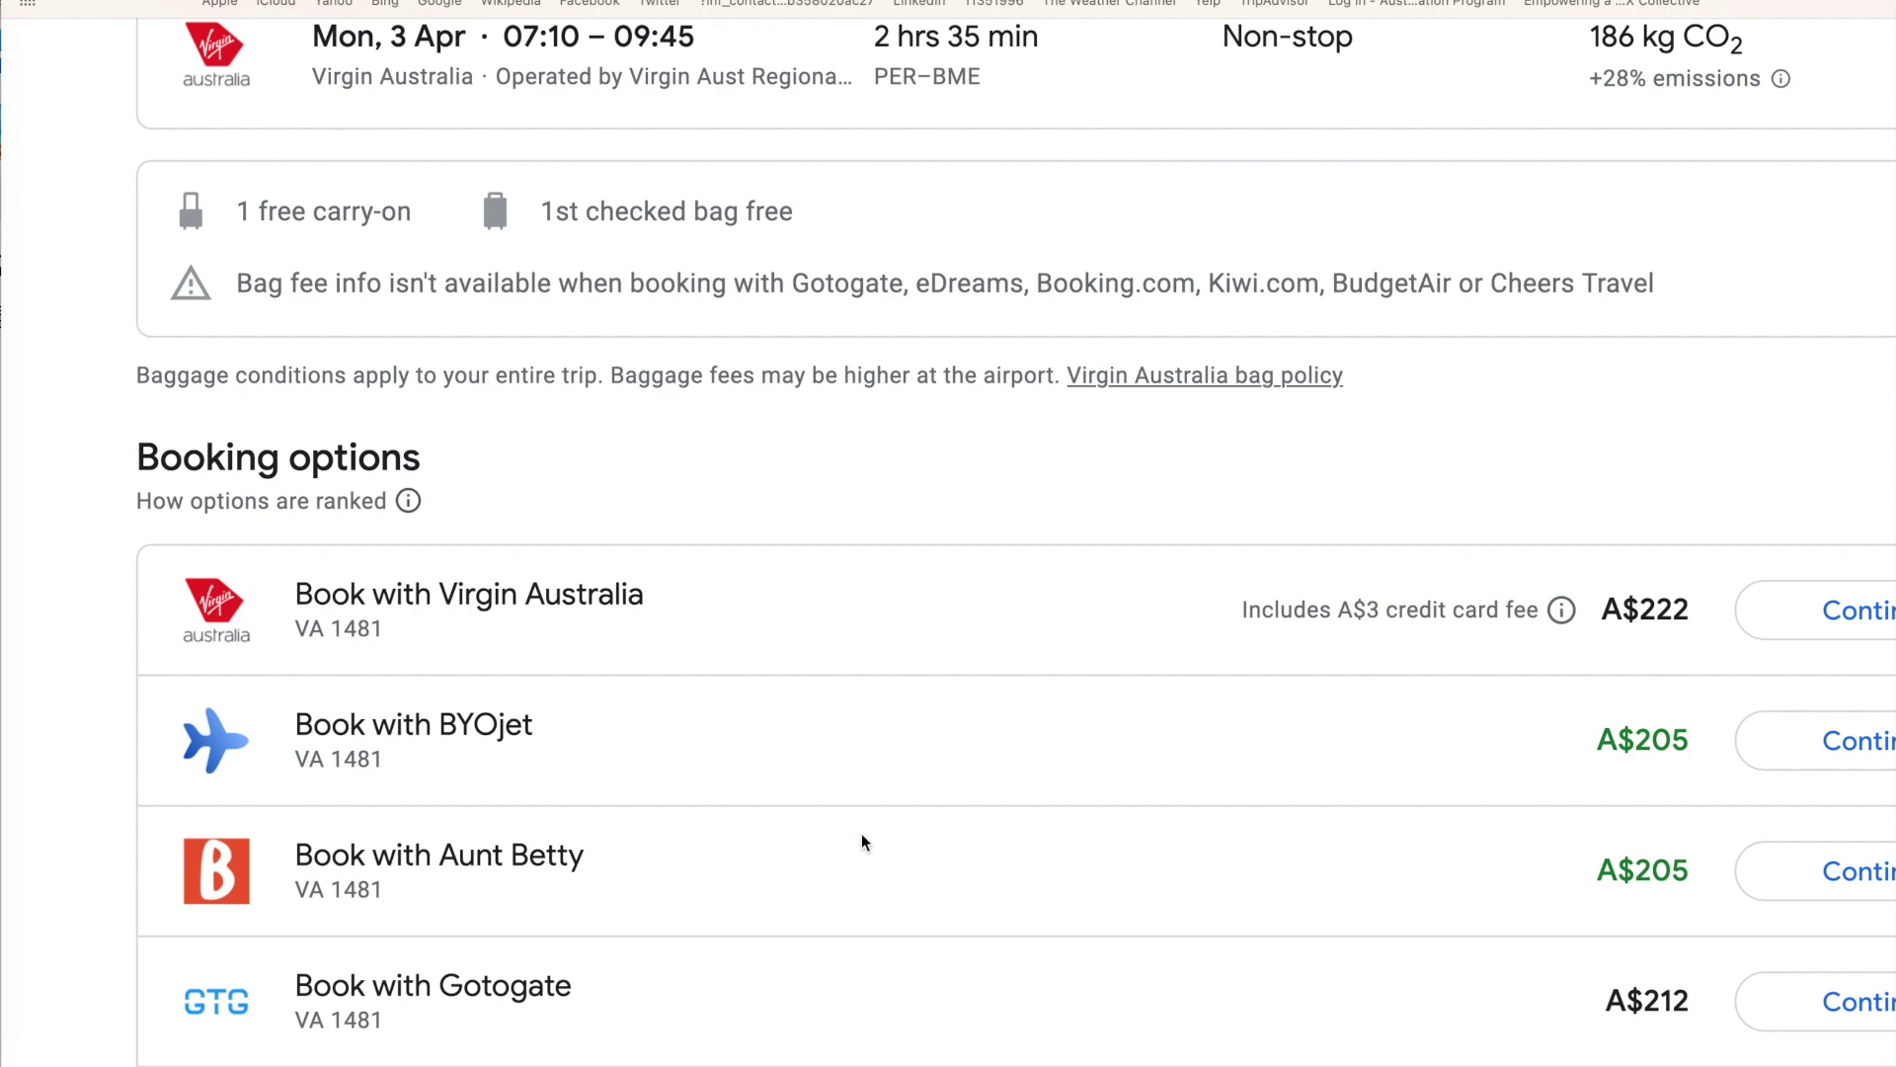
scroll(861, 832, right, 4)
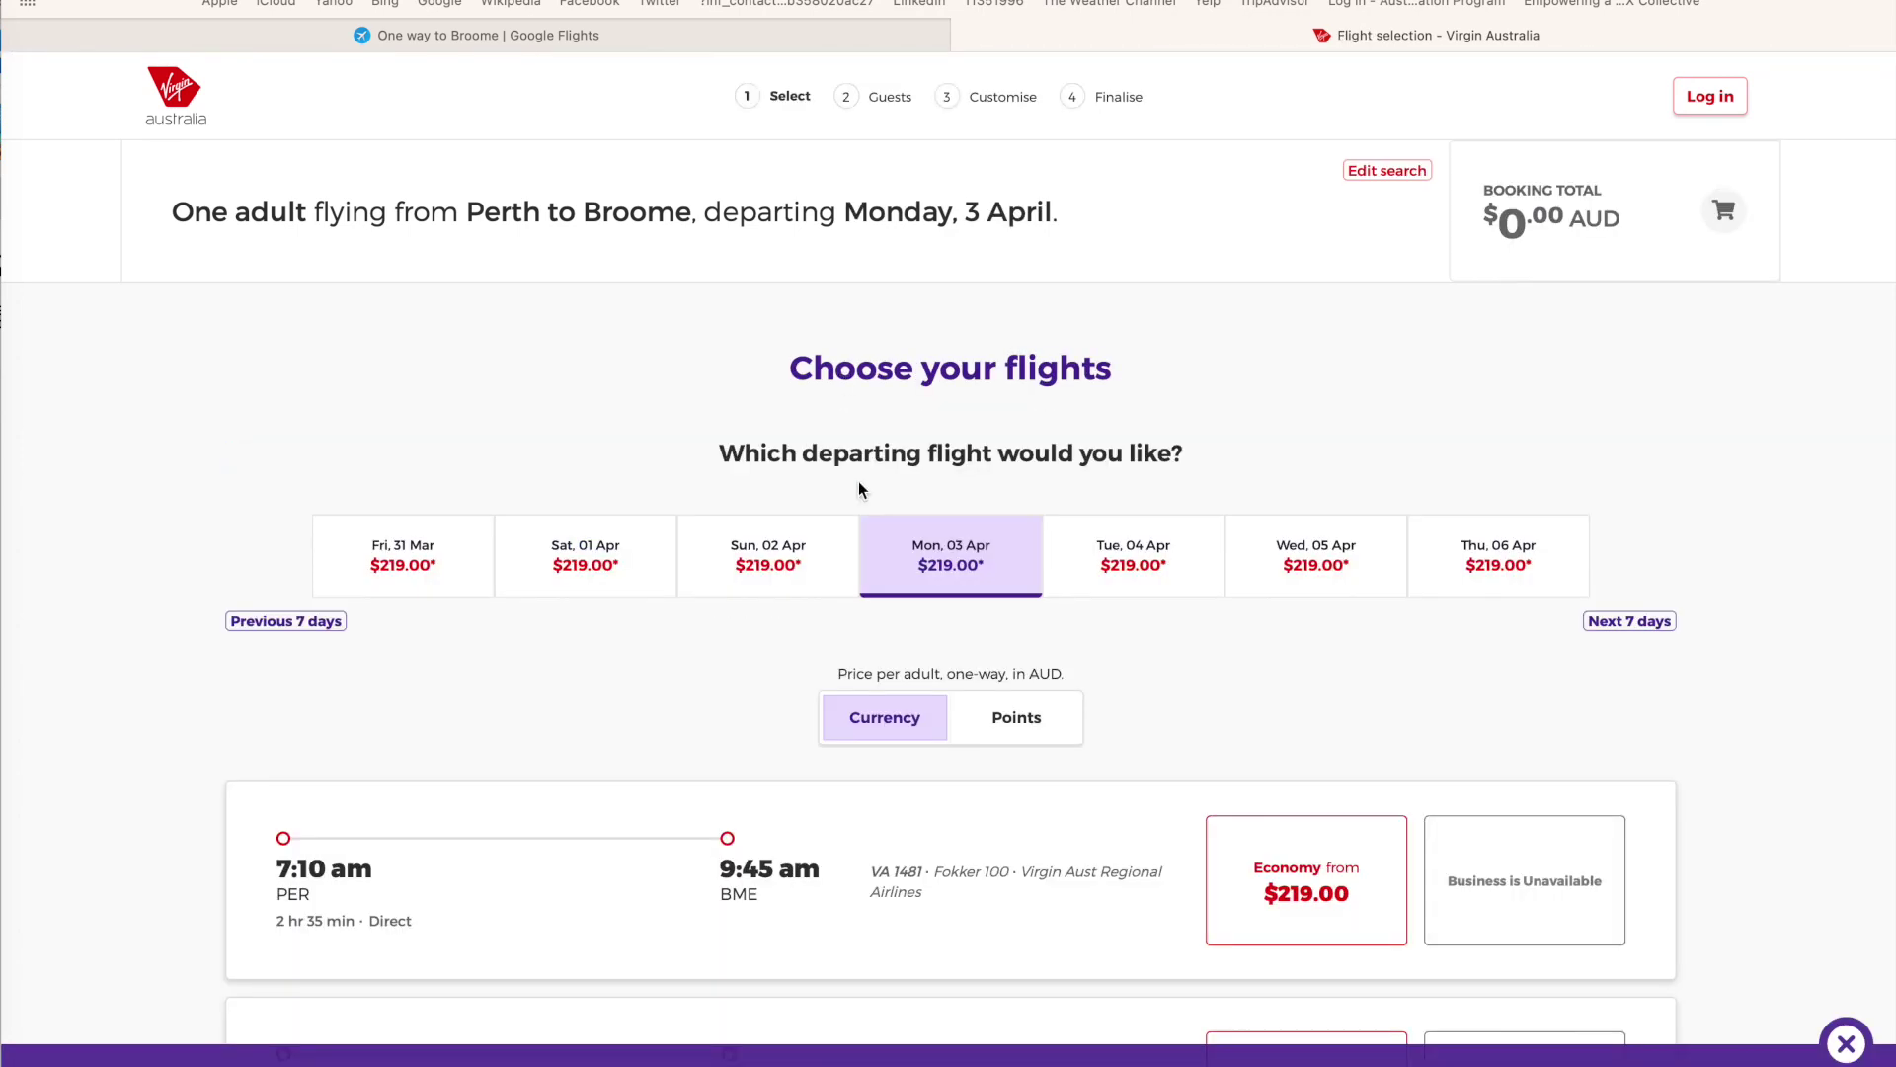
- Scroll Virgin Australia's page to see both 3 April departures at $219.00
scroll(946, 580, down, 3)
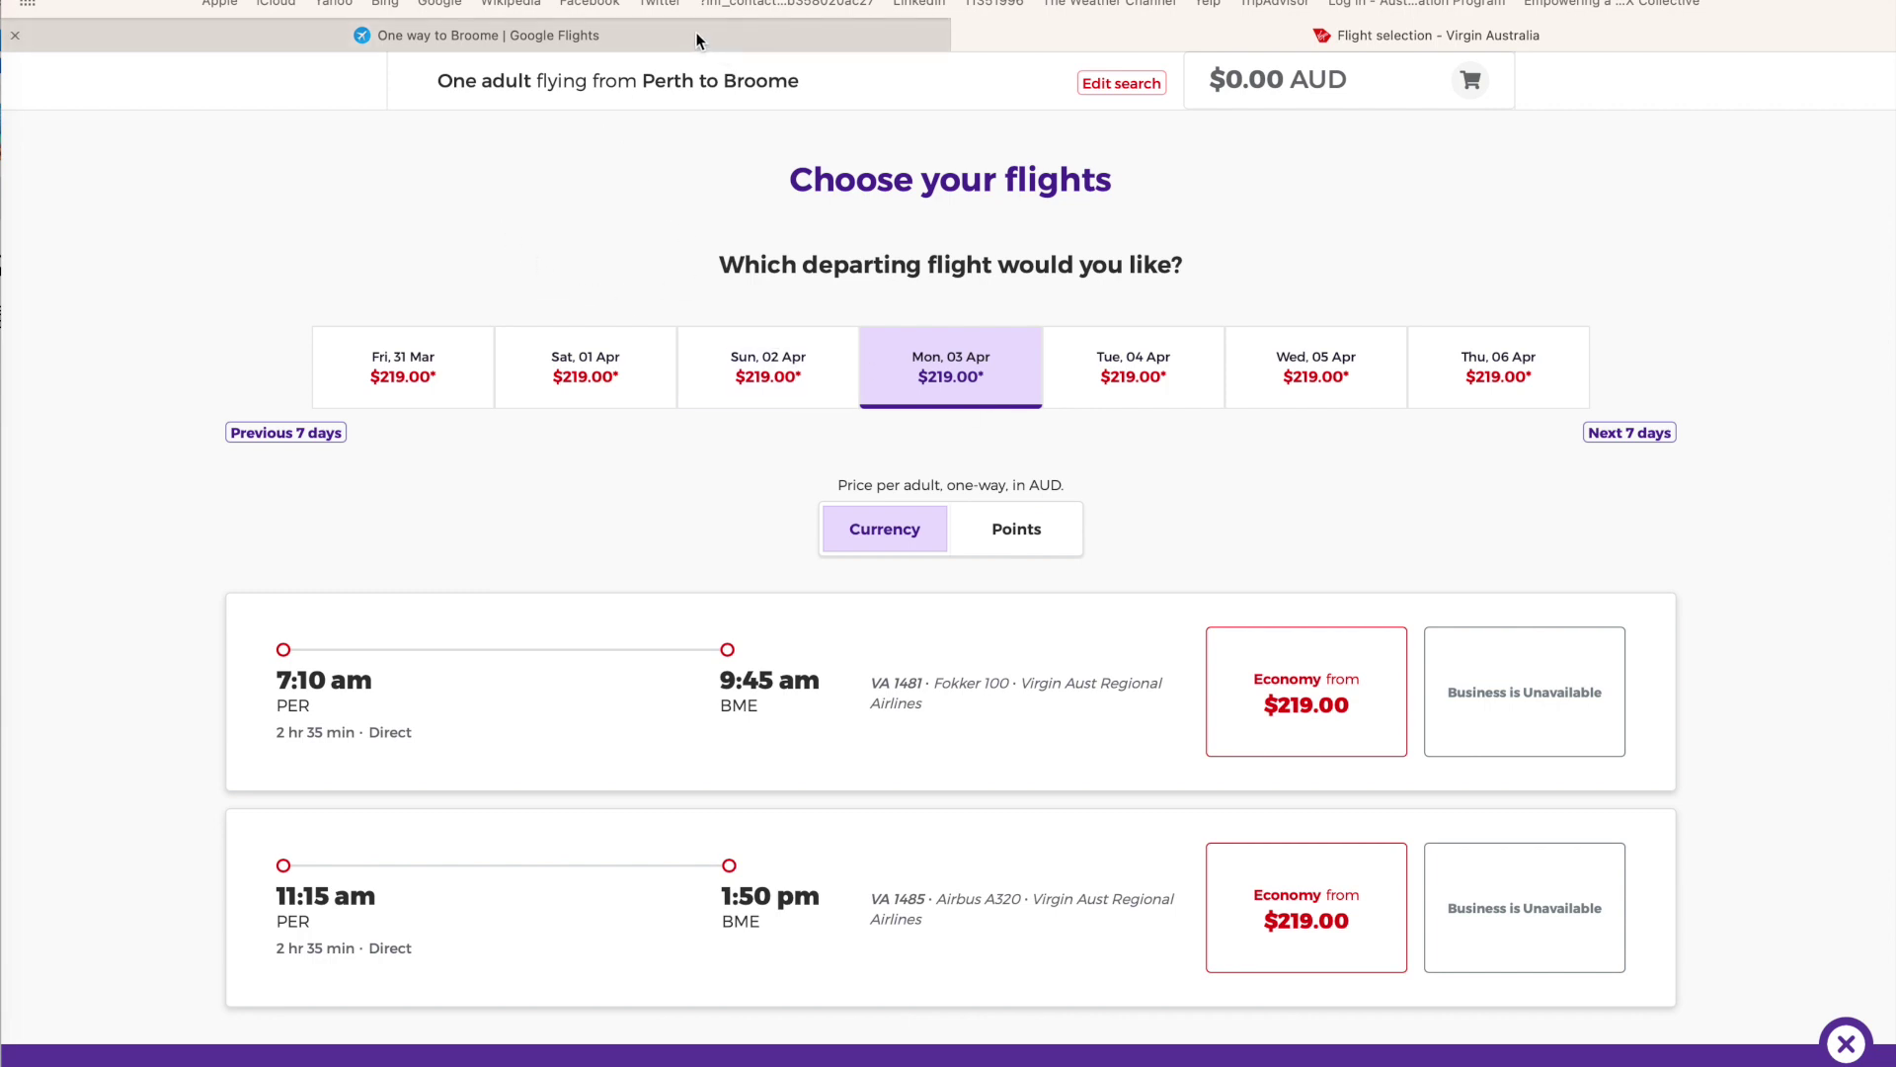
- Go back to the Google Flights Perth–Broome results for Mon, 3 Apr
click(648, 39)
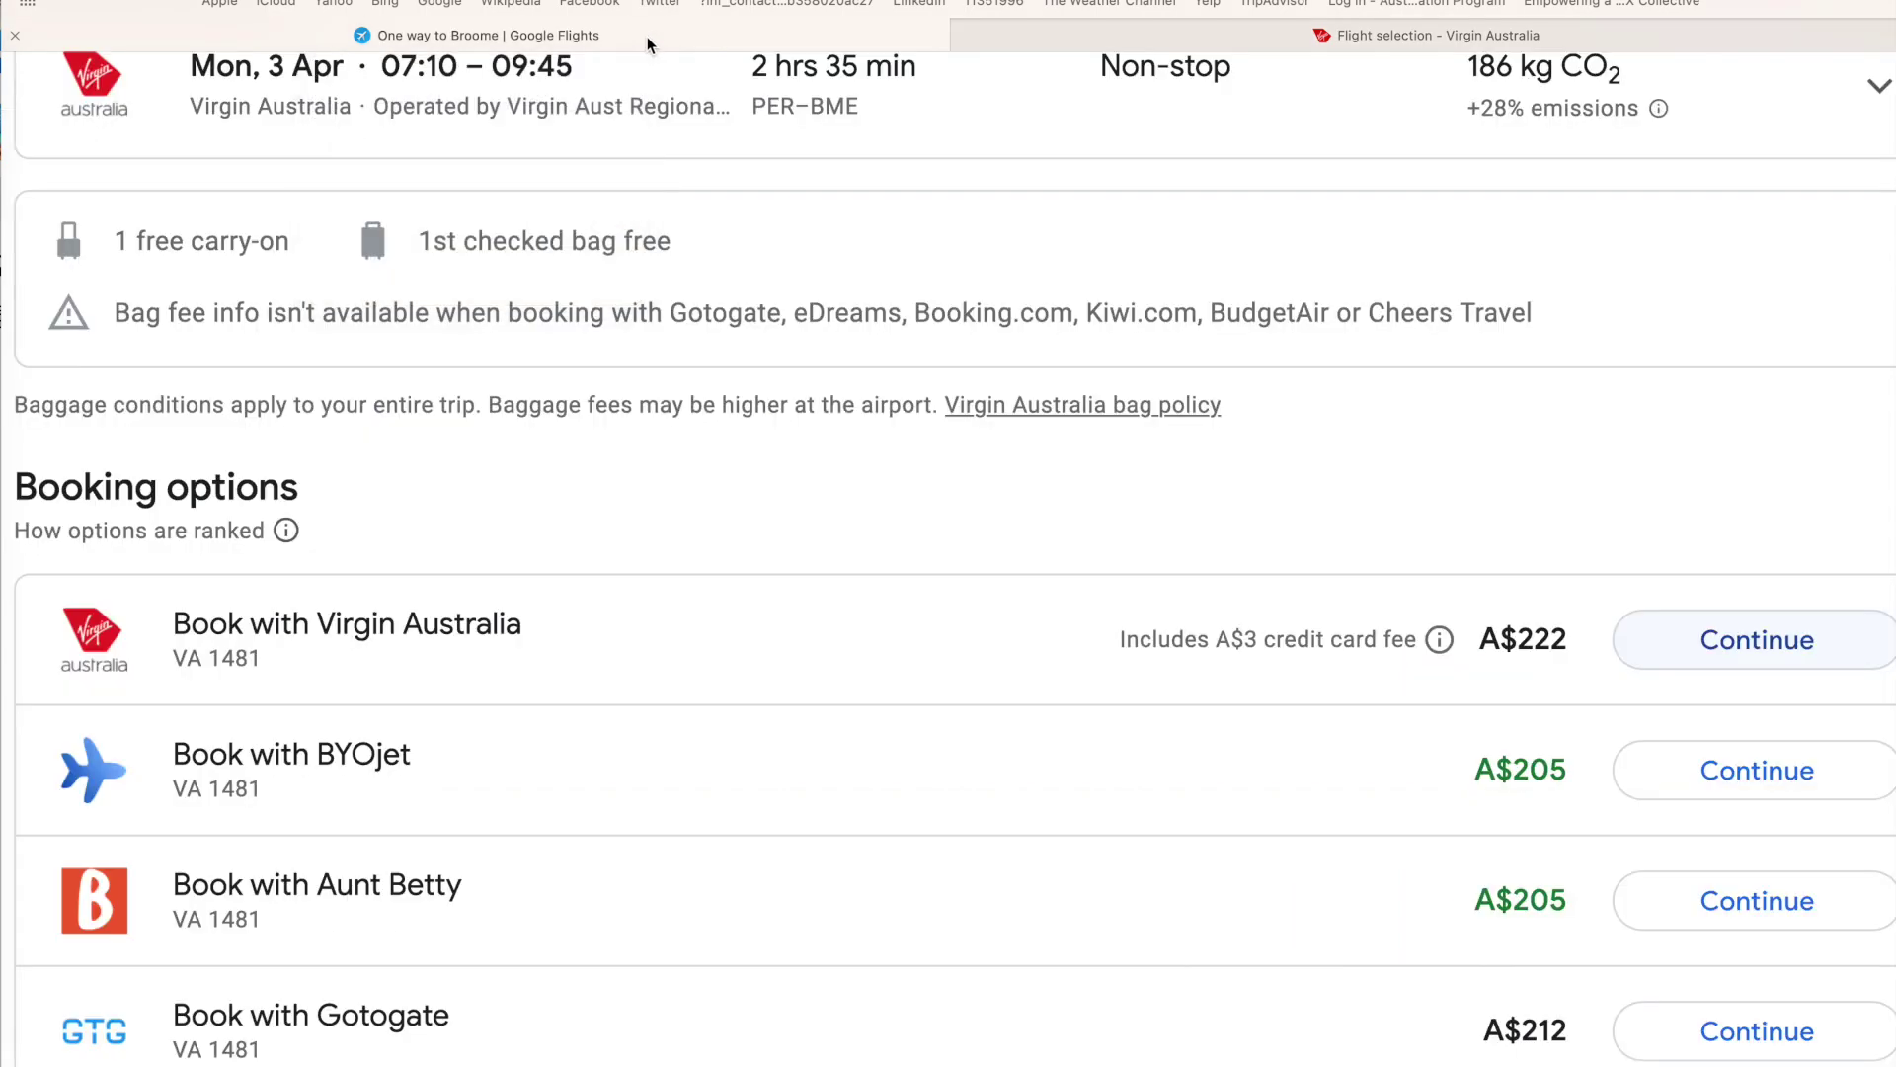
scroll(608, 187, down, 3)
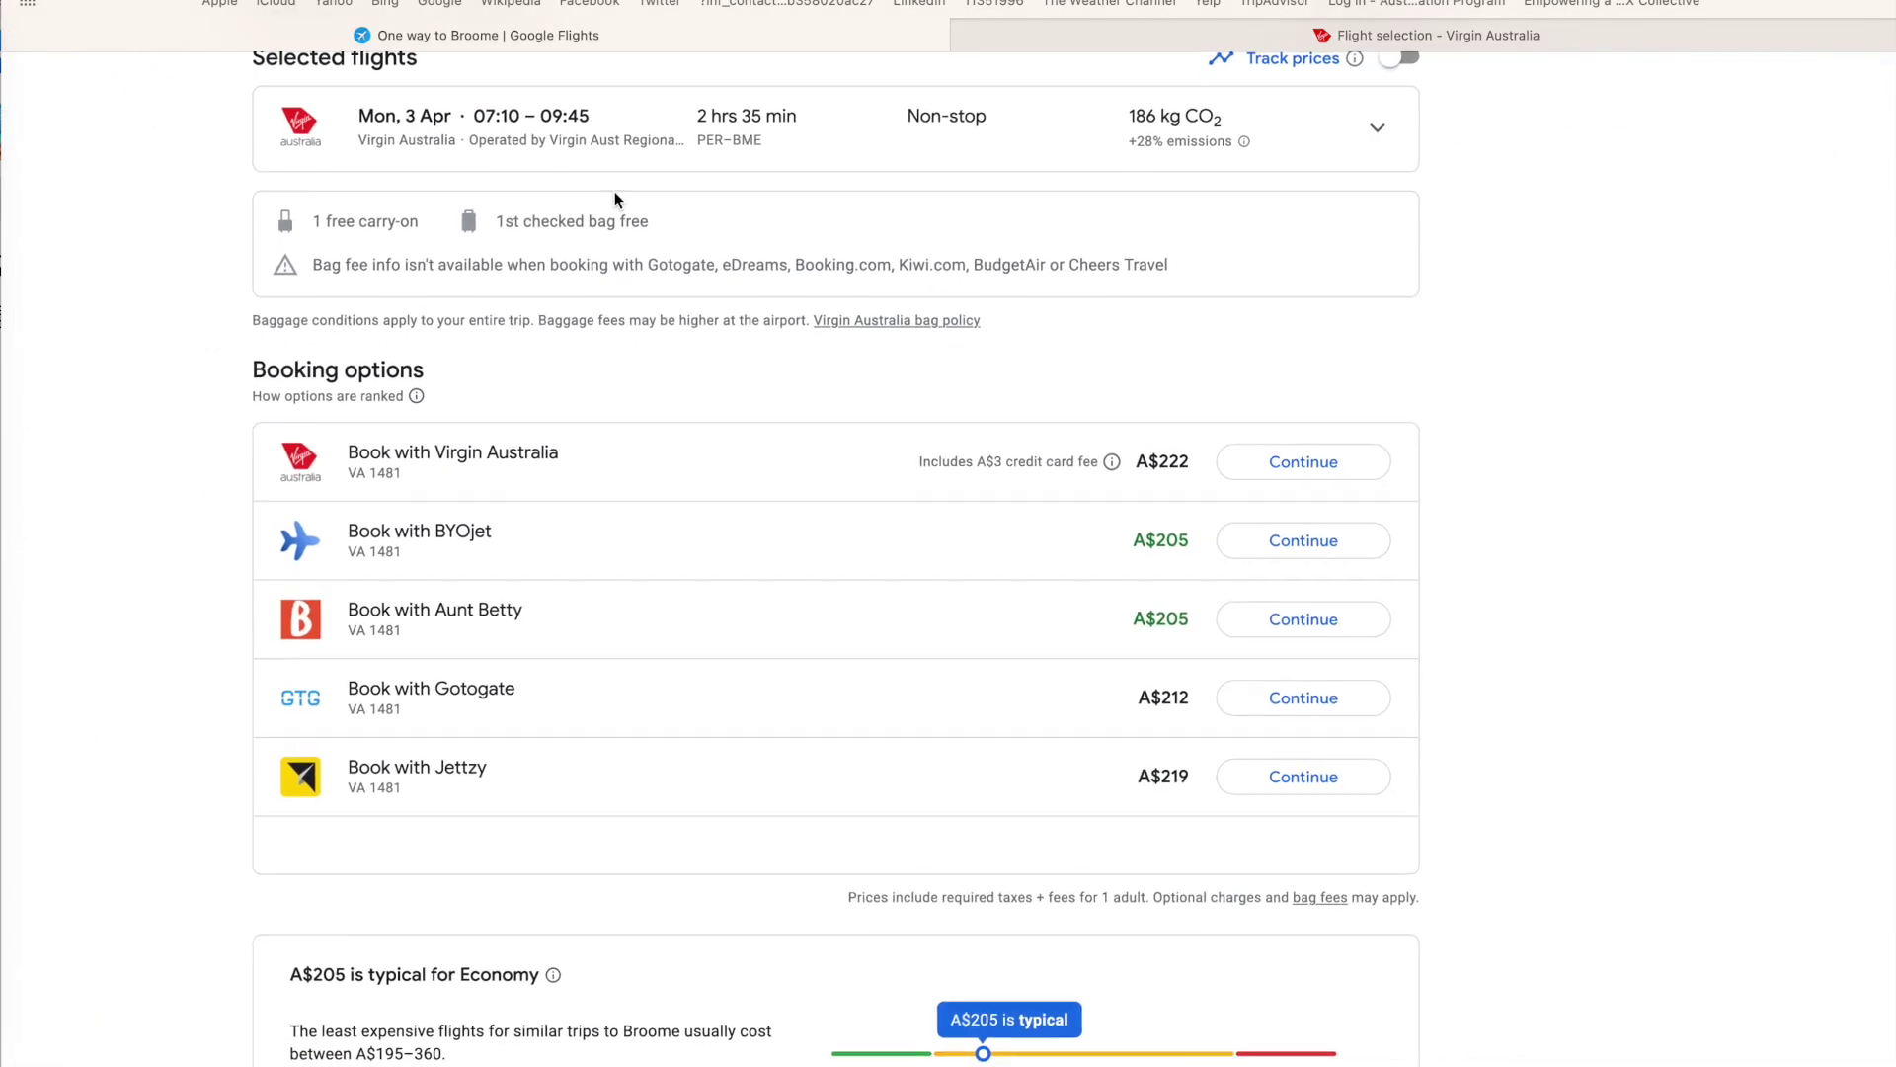
scroll(615, 199, up, 5)
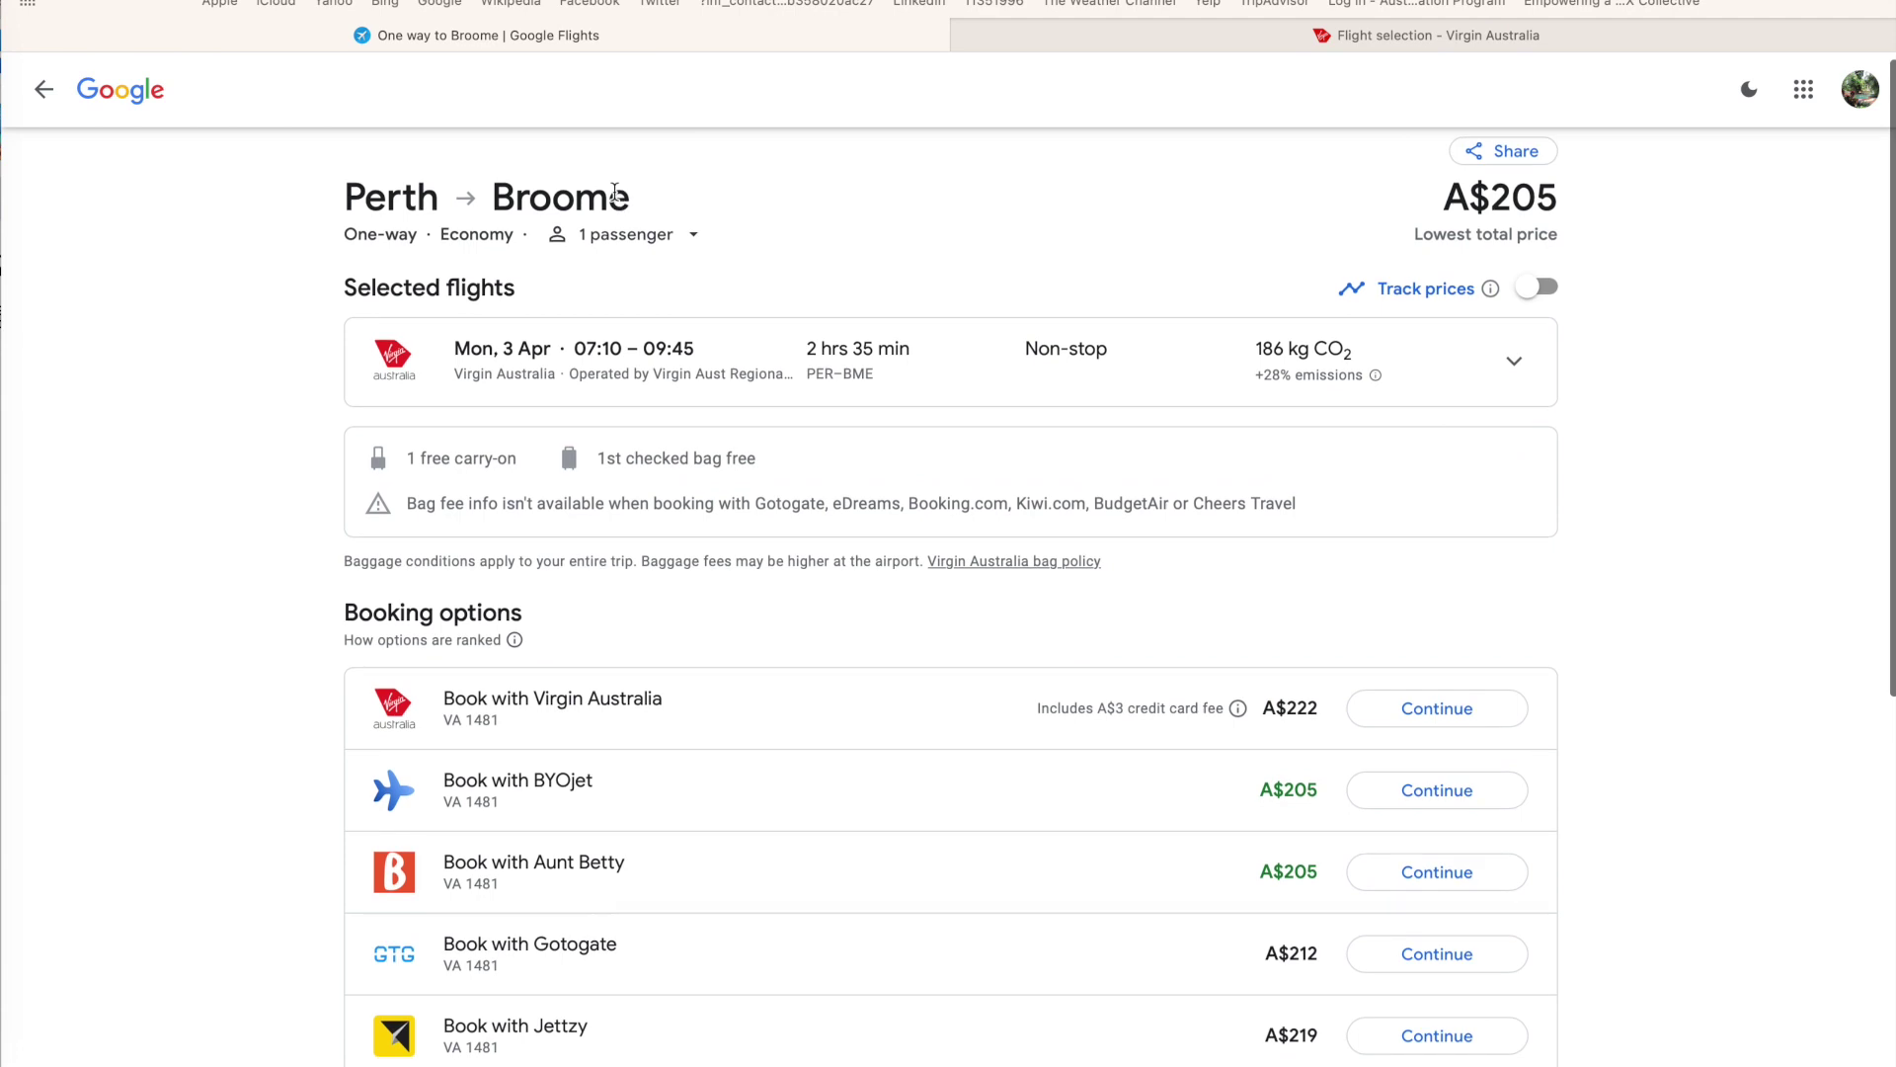
click(44, 92)
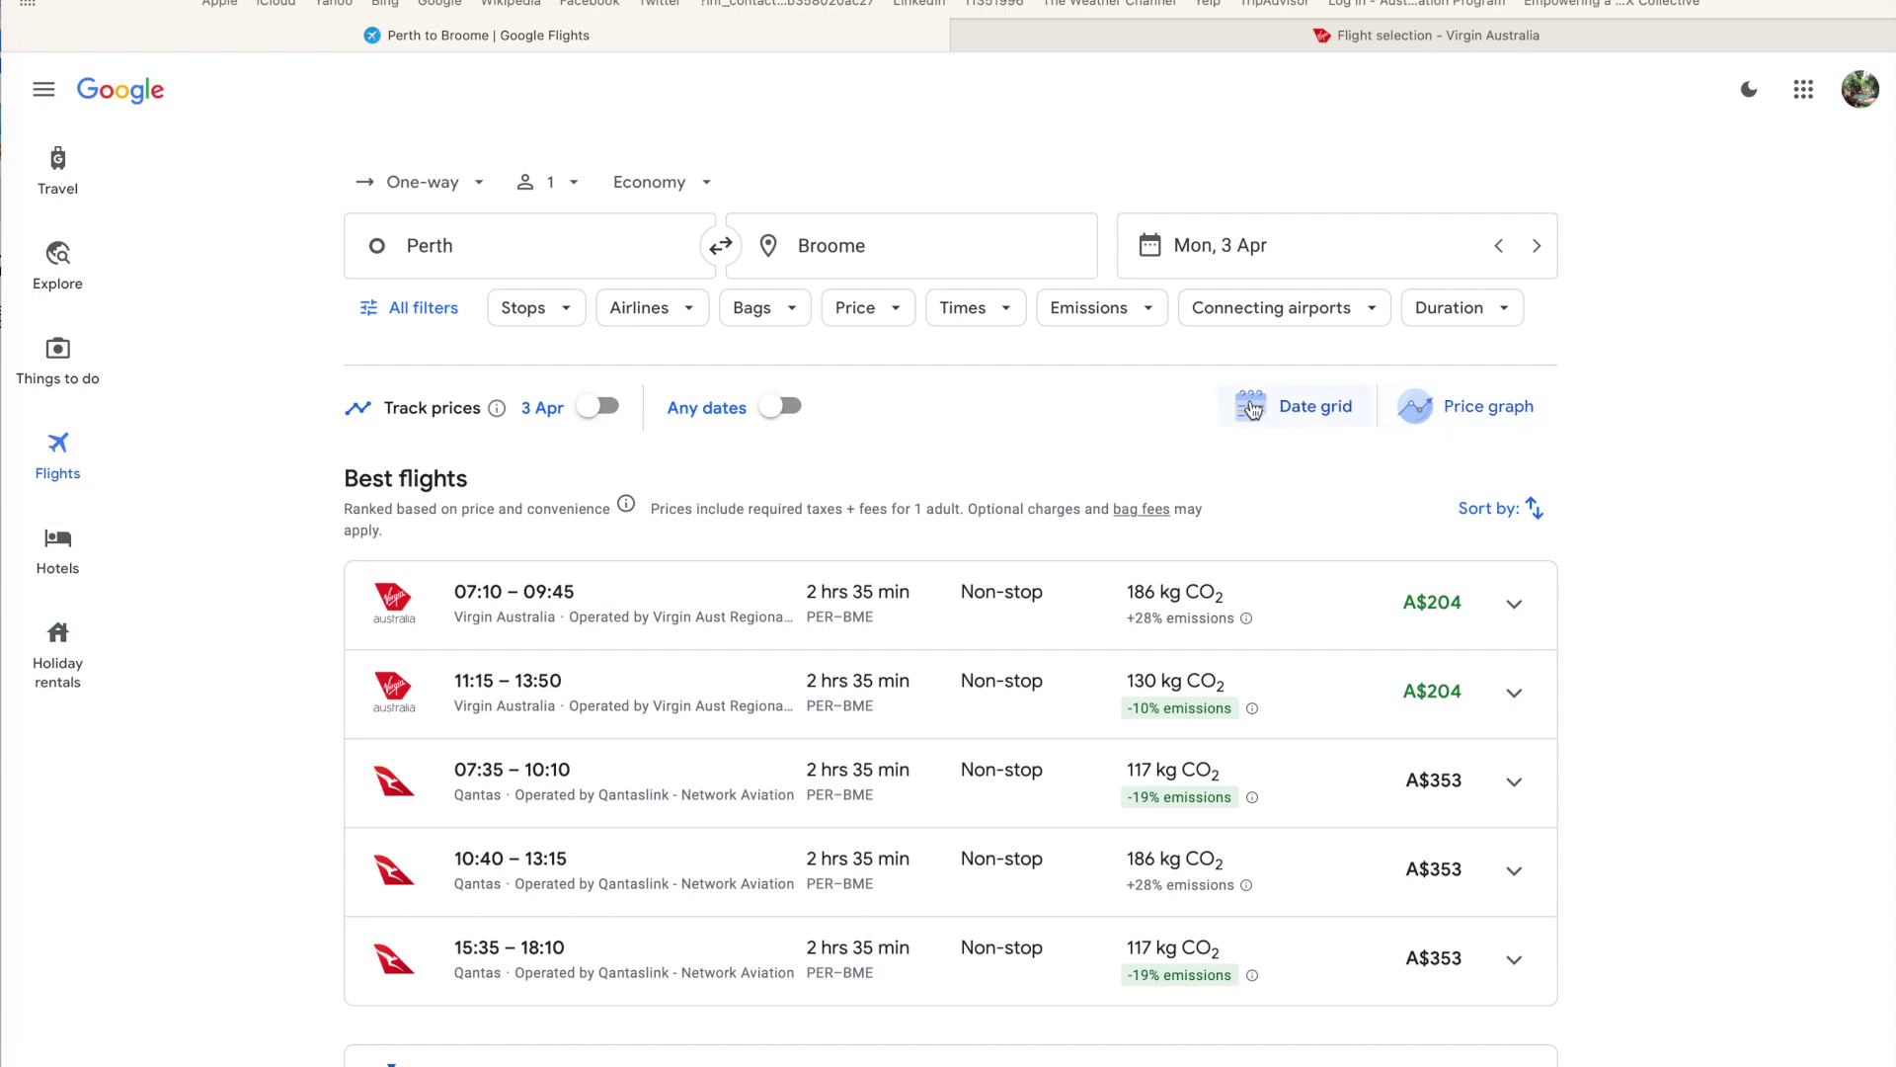
click(1252, 409)
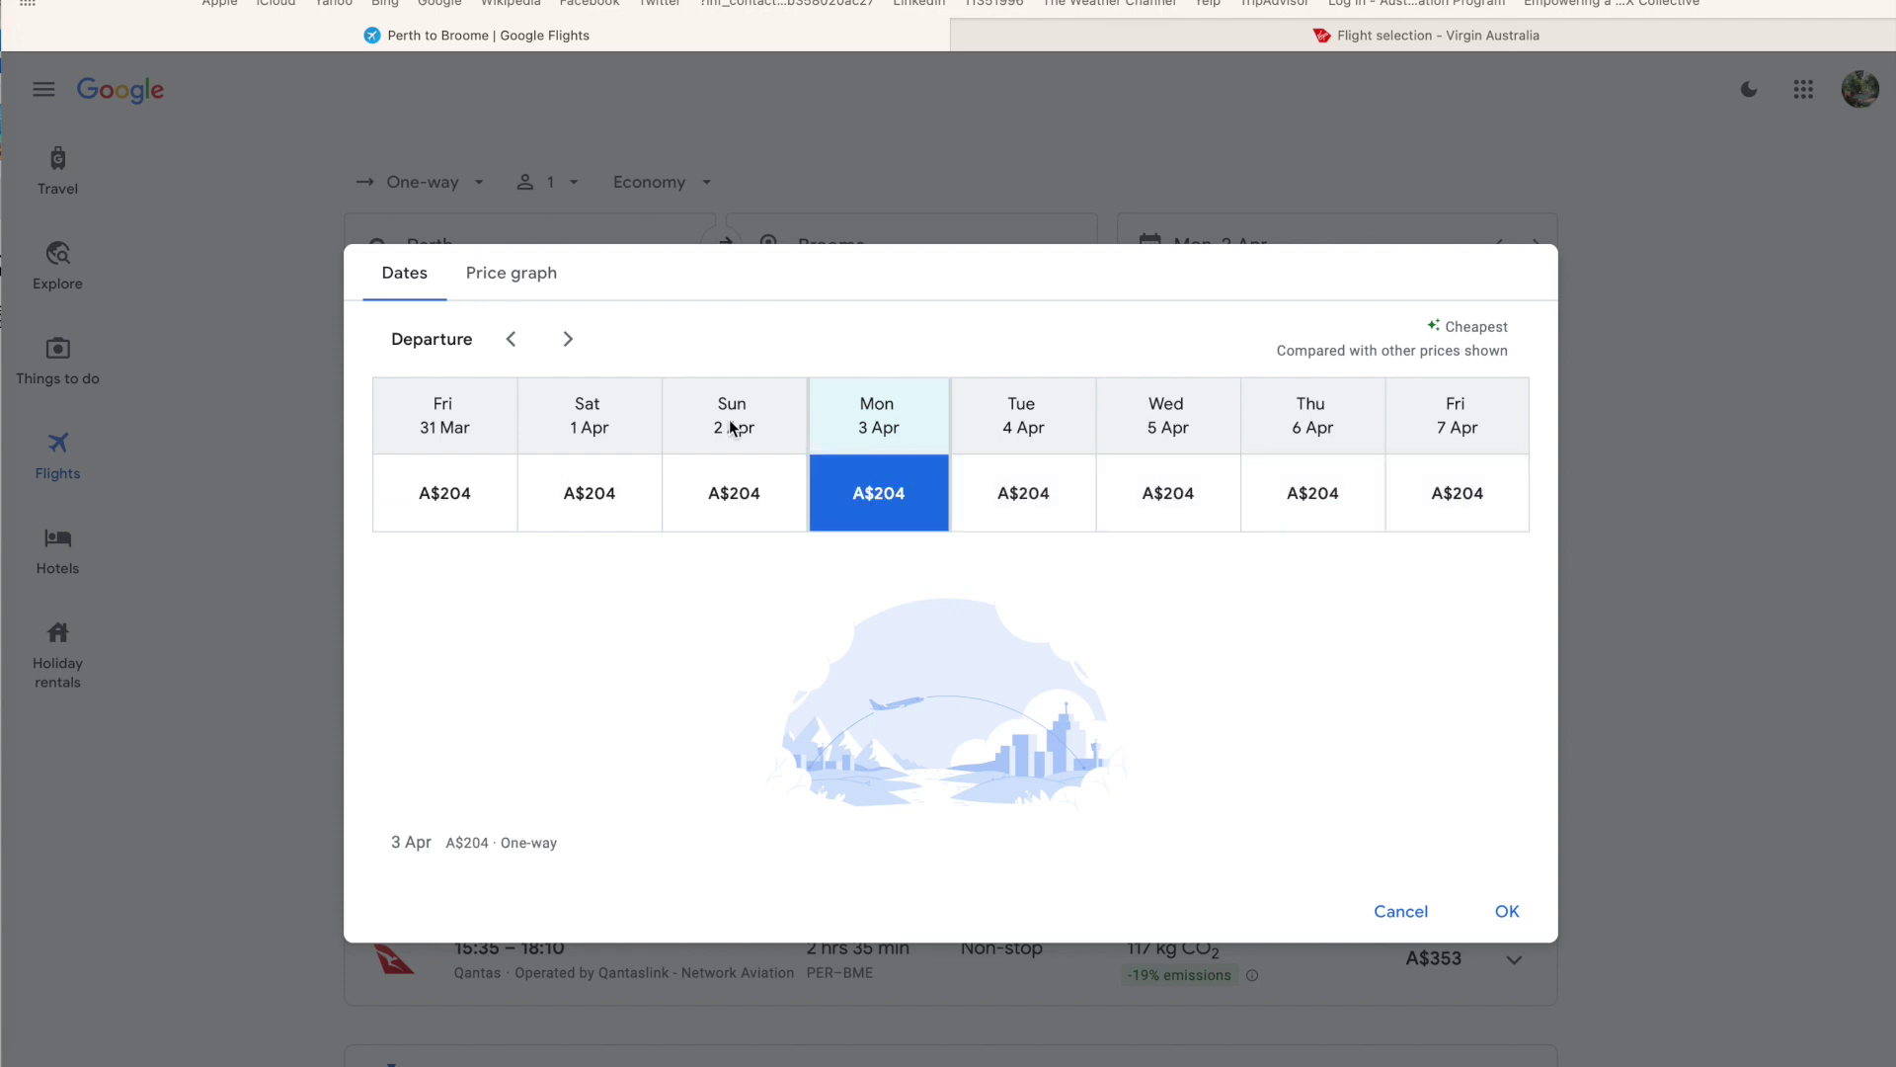
click(1399, 911)
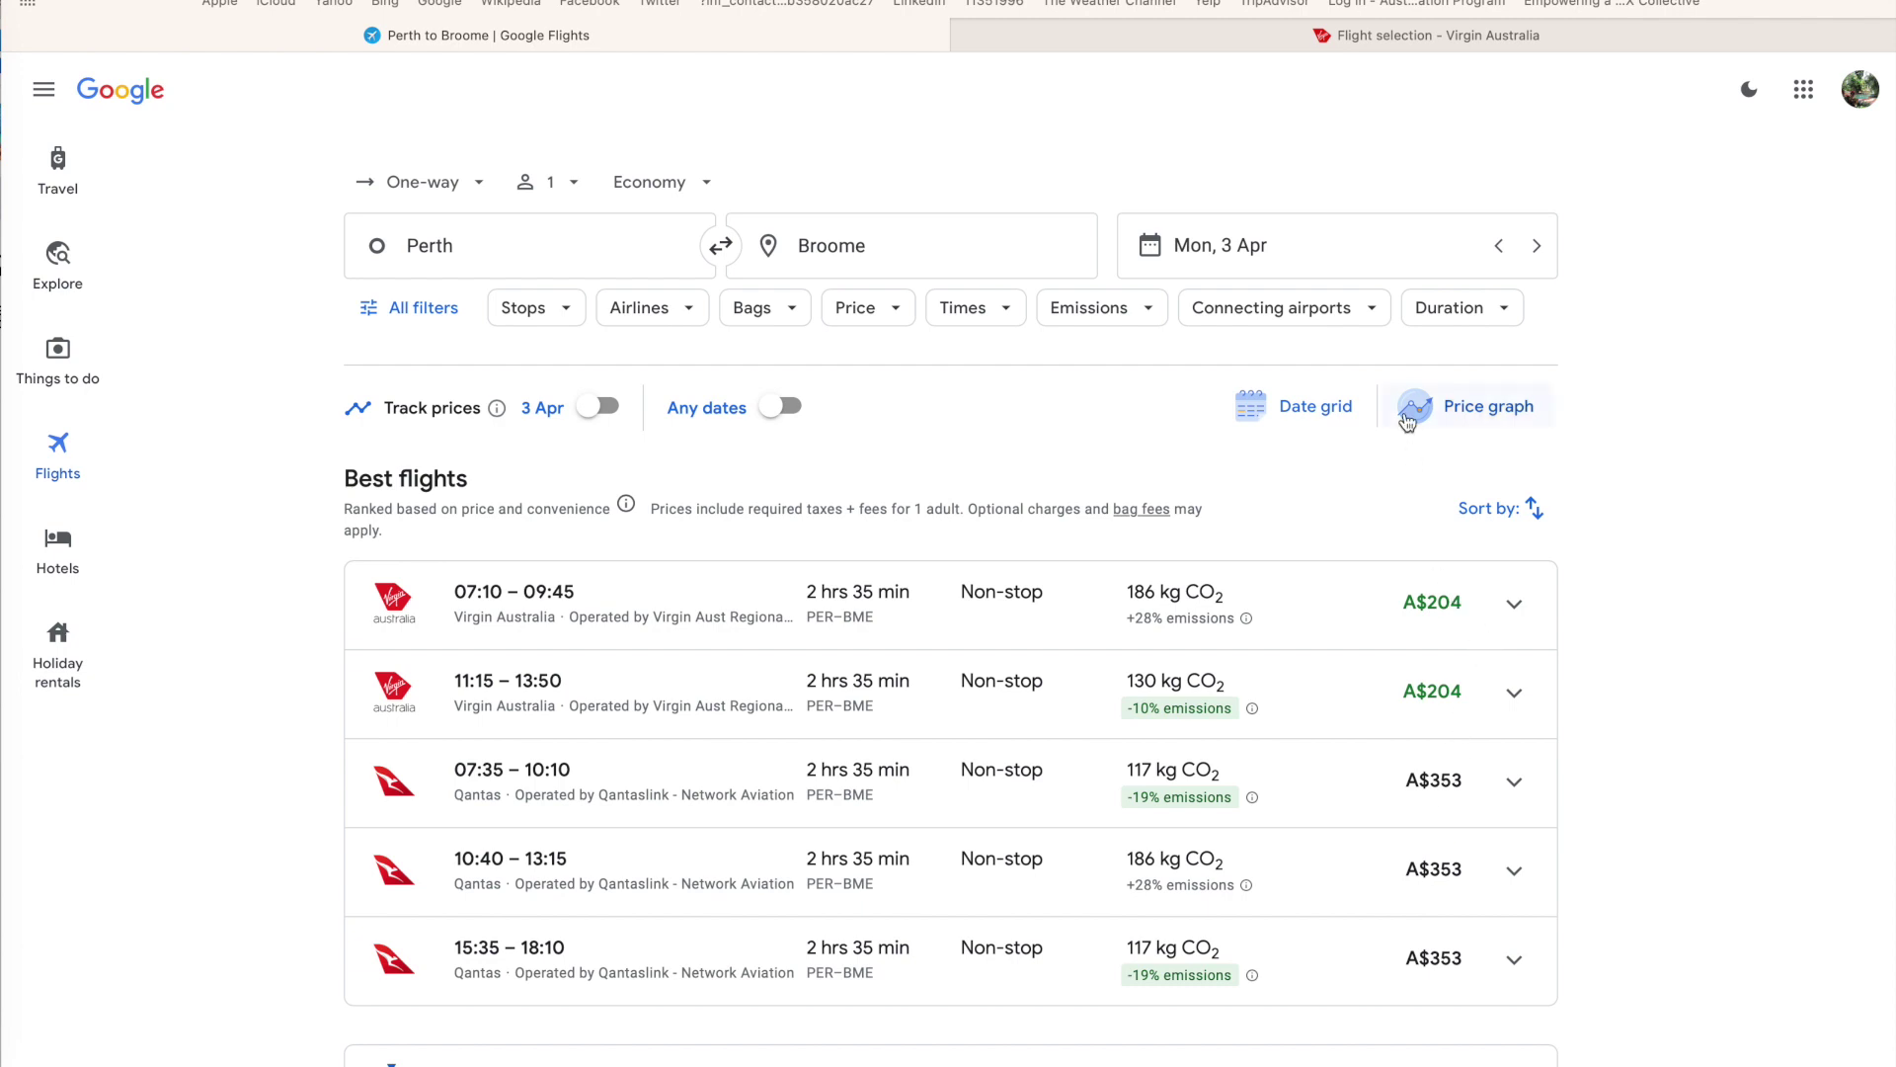
- Browse the price graph from March to July and pick Fri, 26 May at A$299
click(1463, 406)
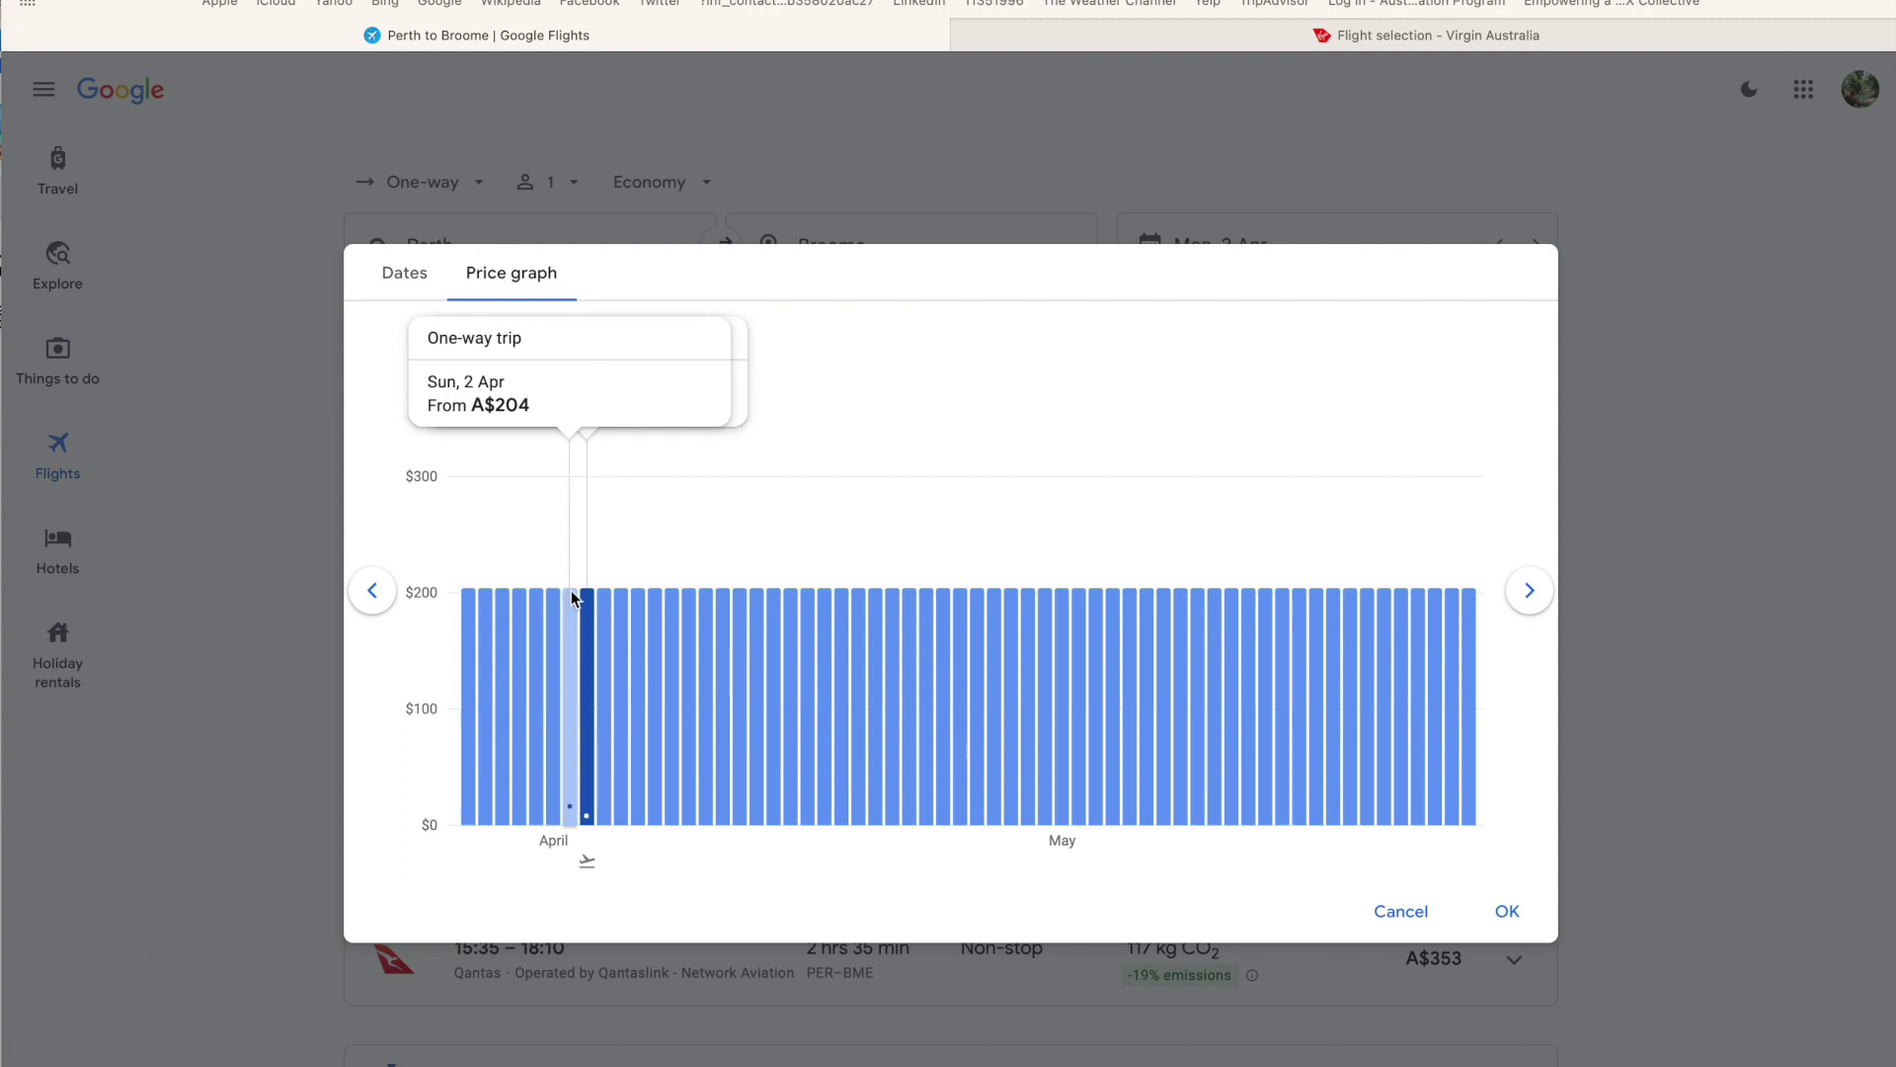
click(521, 589)
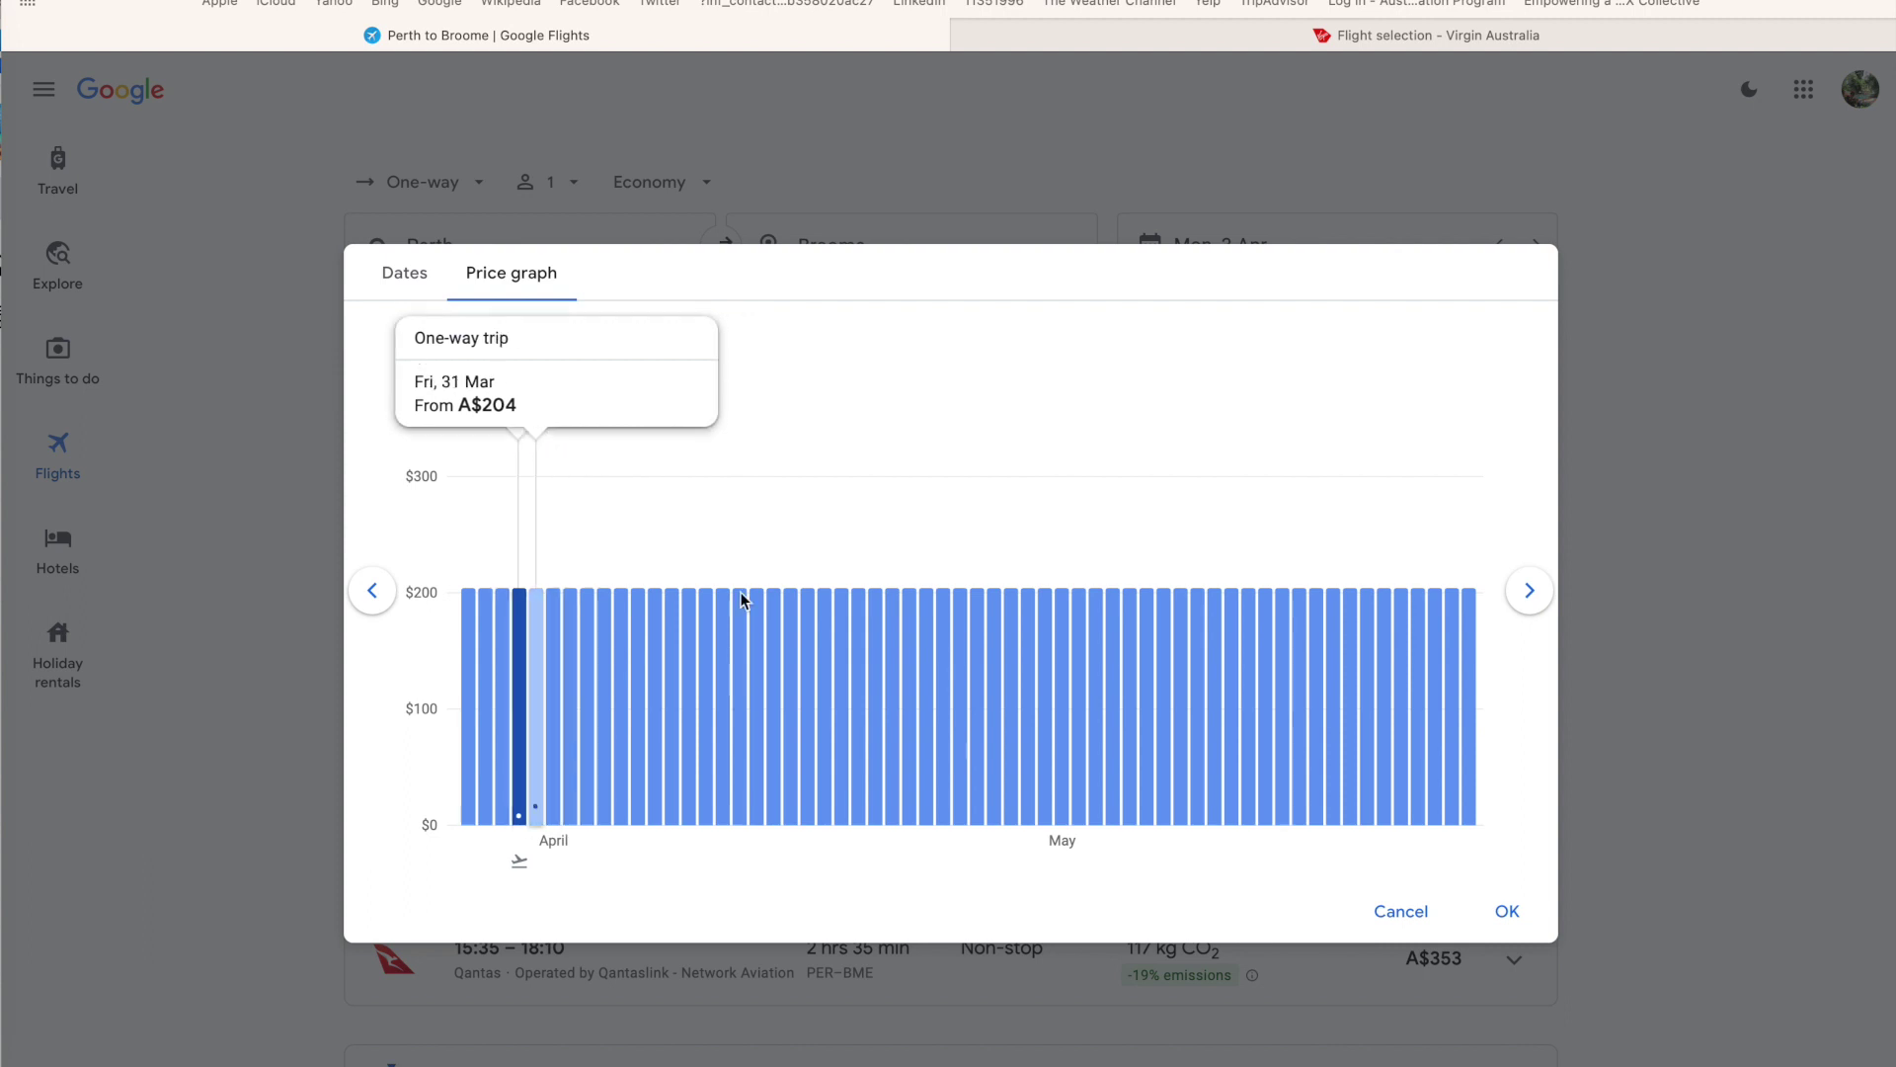
click(1528, 593)
click(1528, 593)
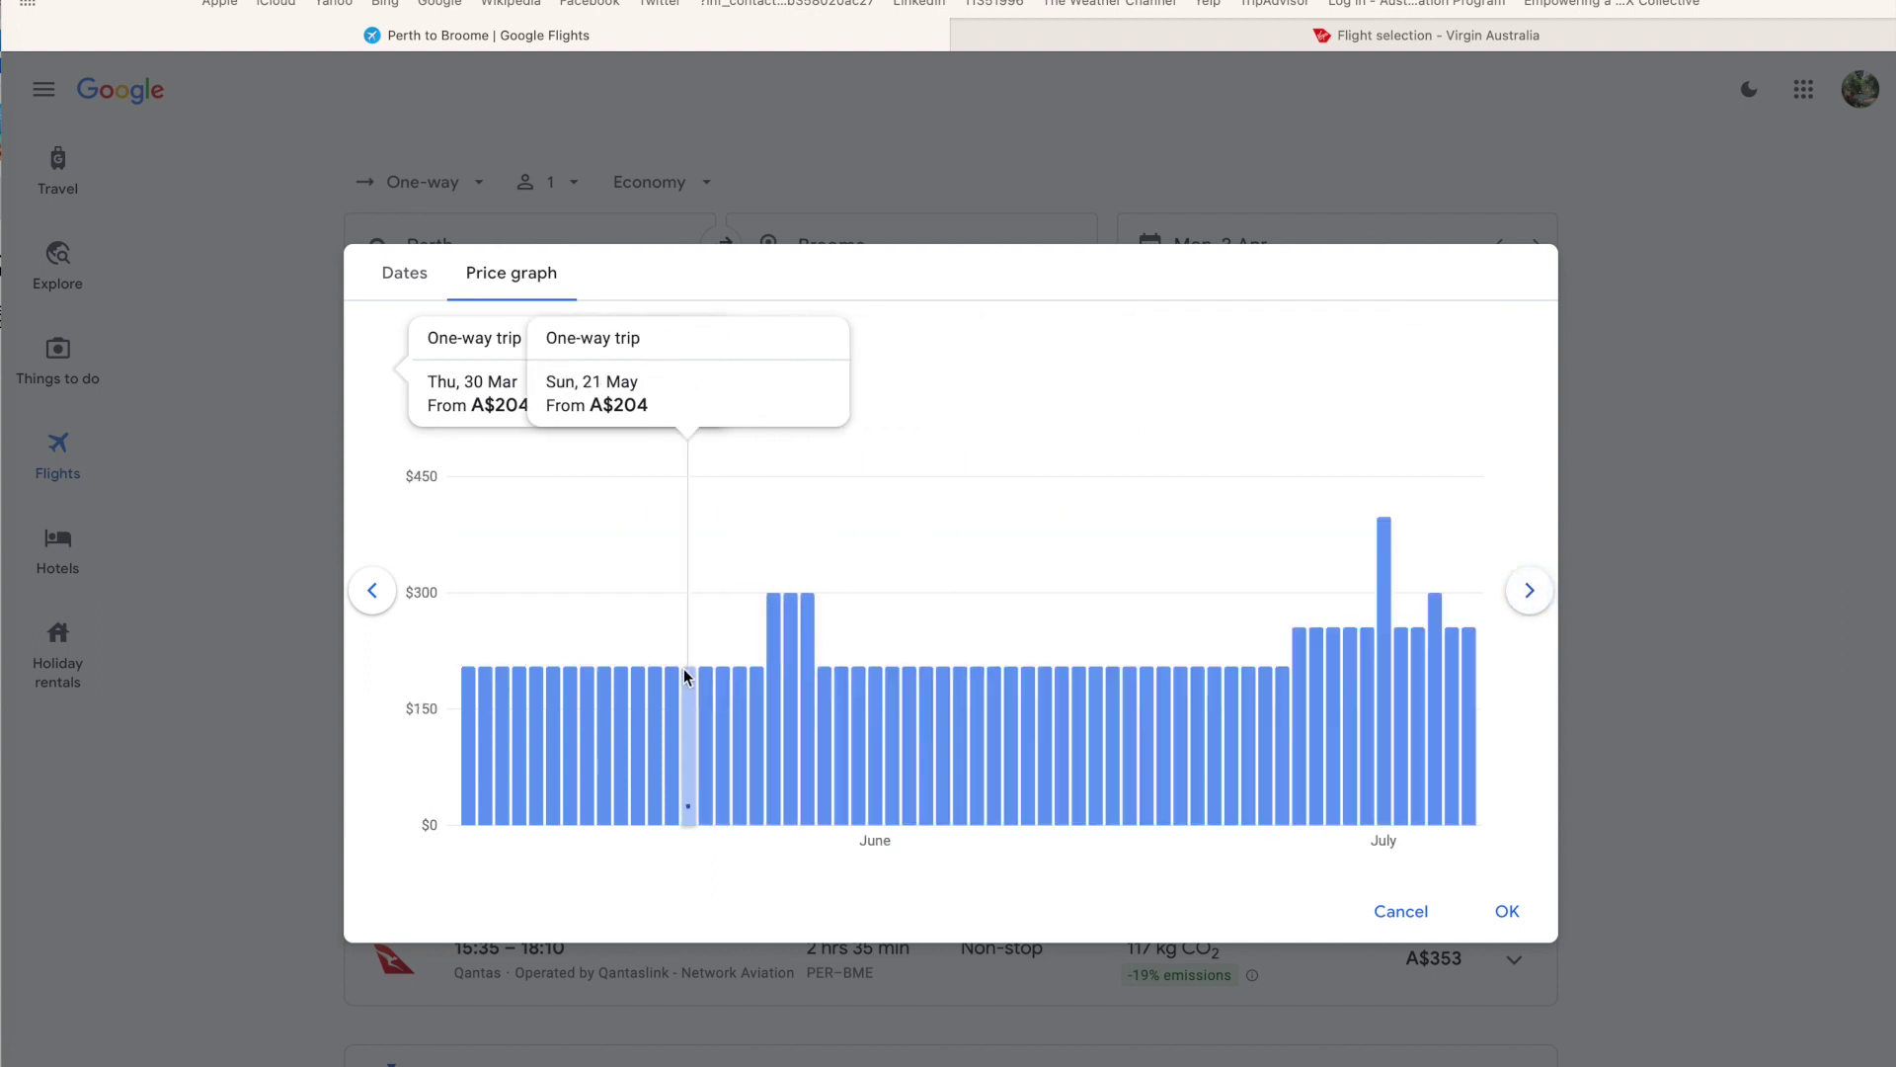
click(372, 593)
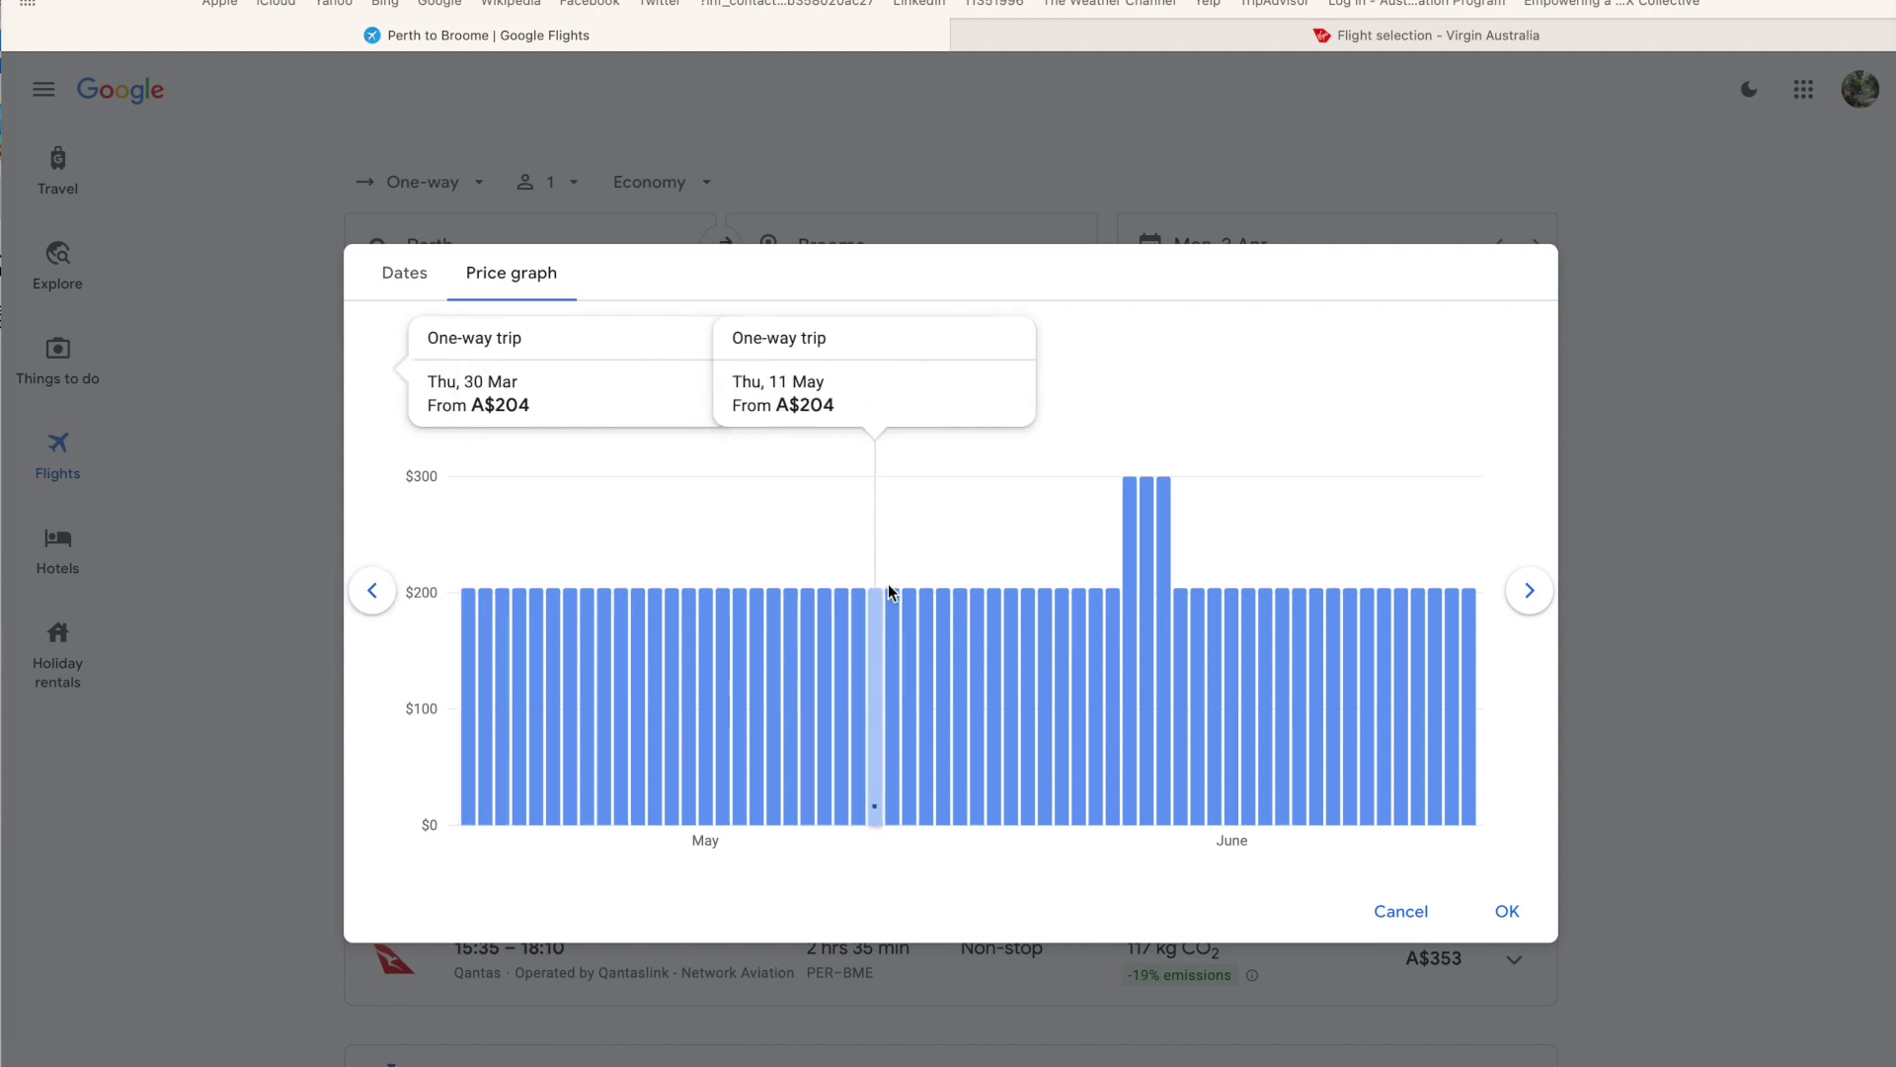
click(1132, 570)
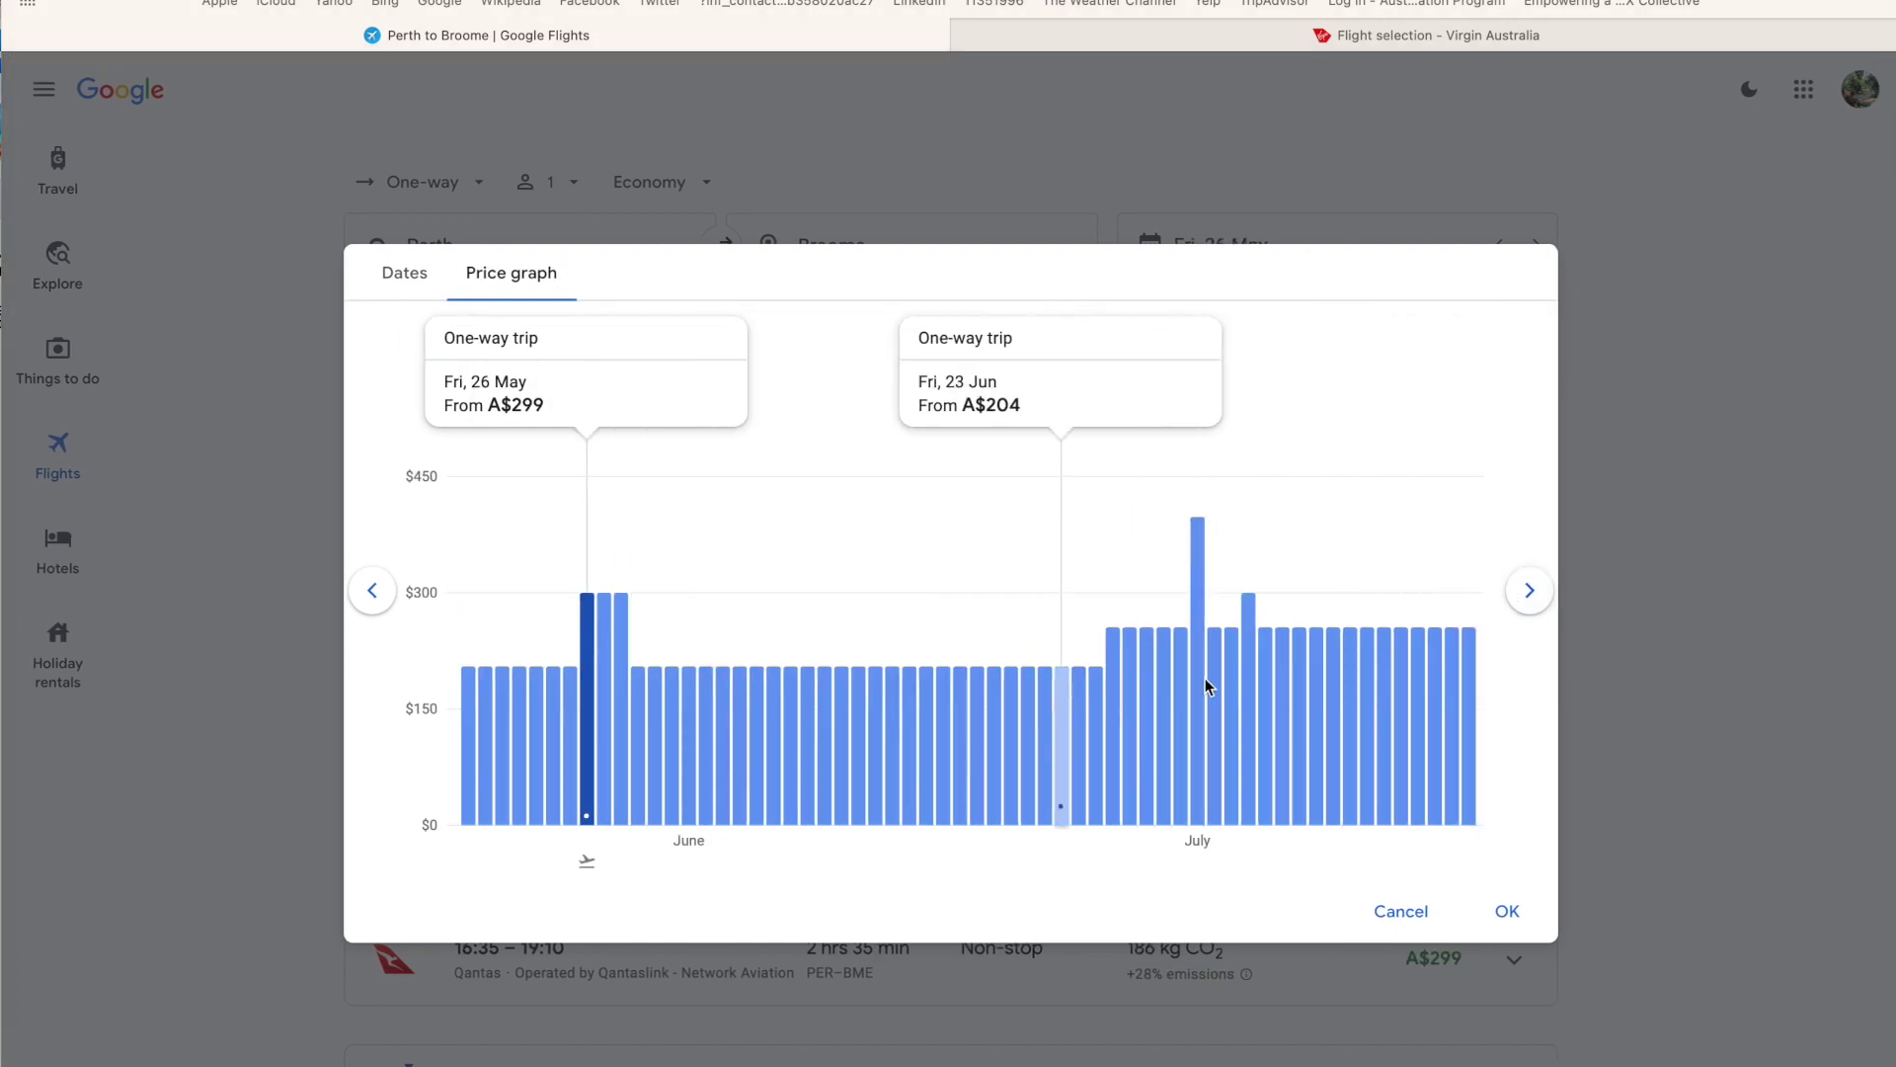
- Page the fare graph to July–August, confirming the 26 May date along the way
click(1528, 592)
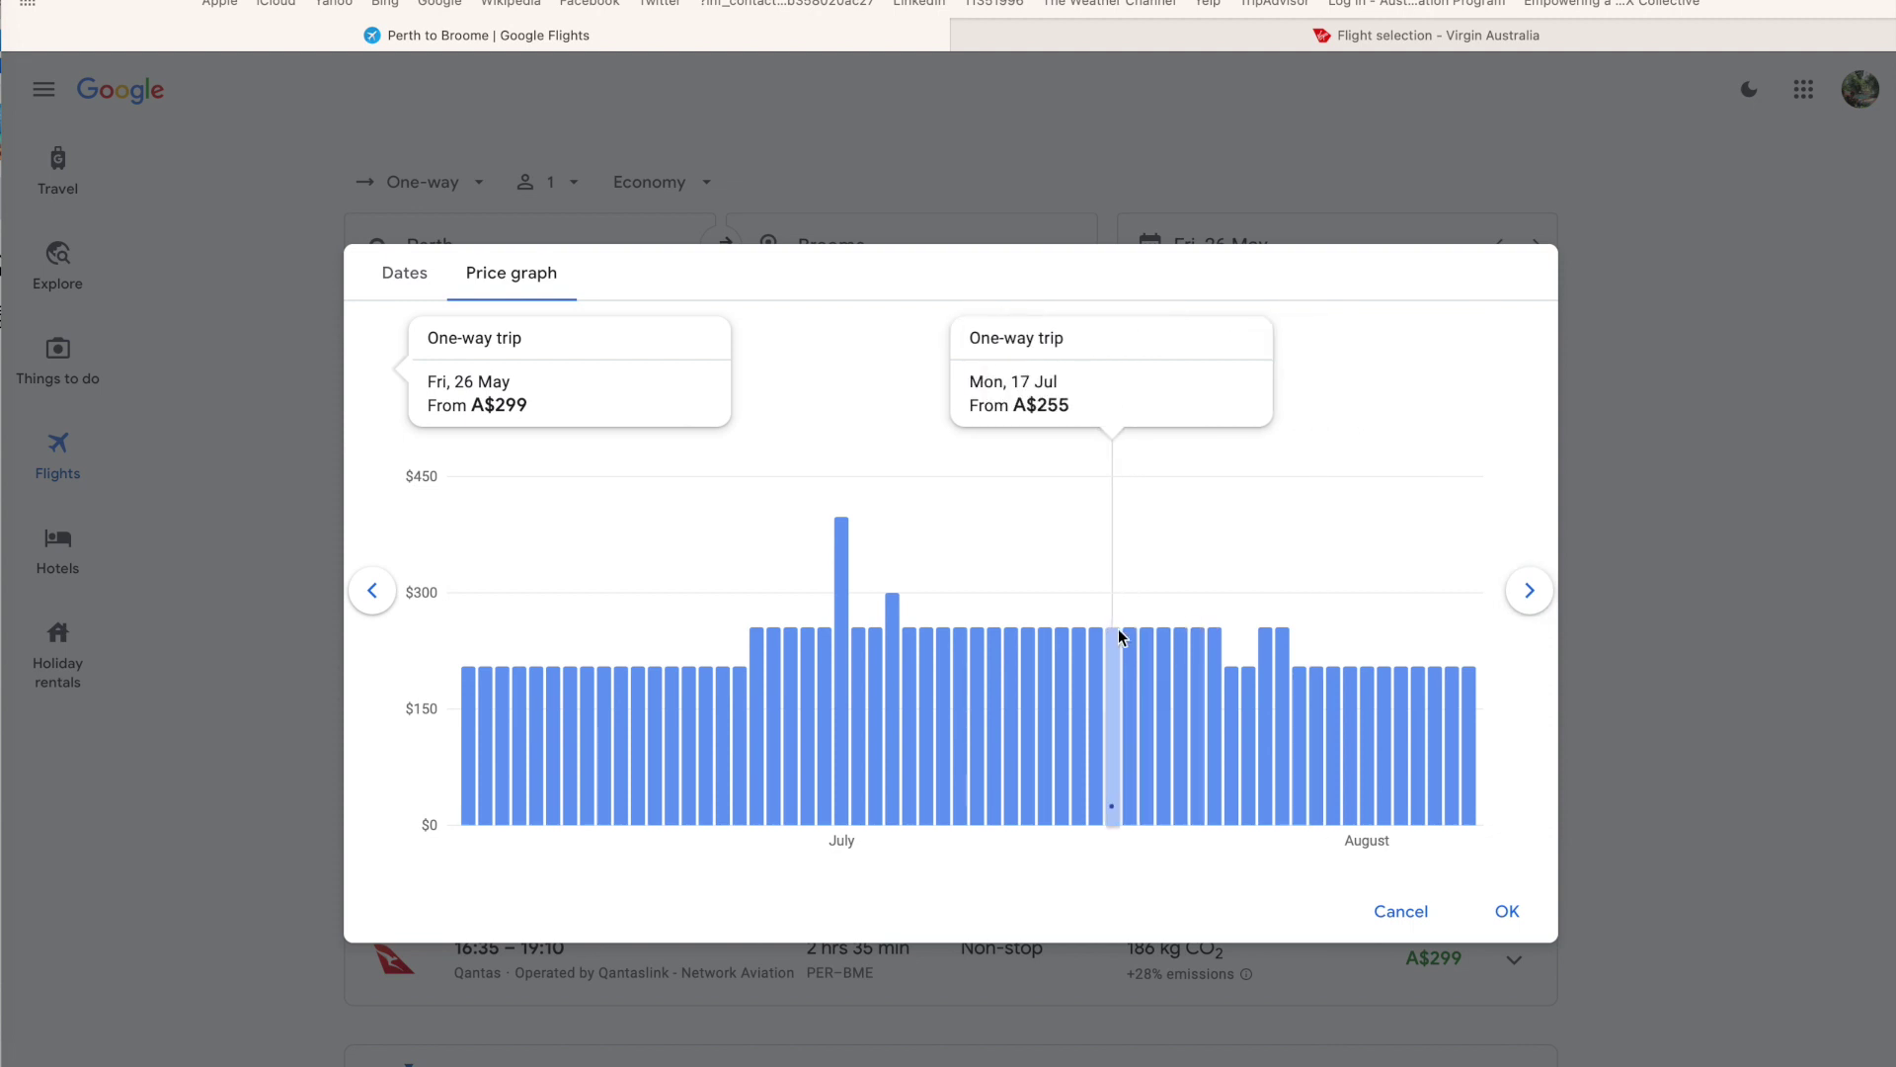
click(1529, 592)
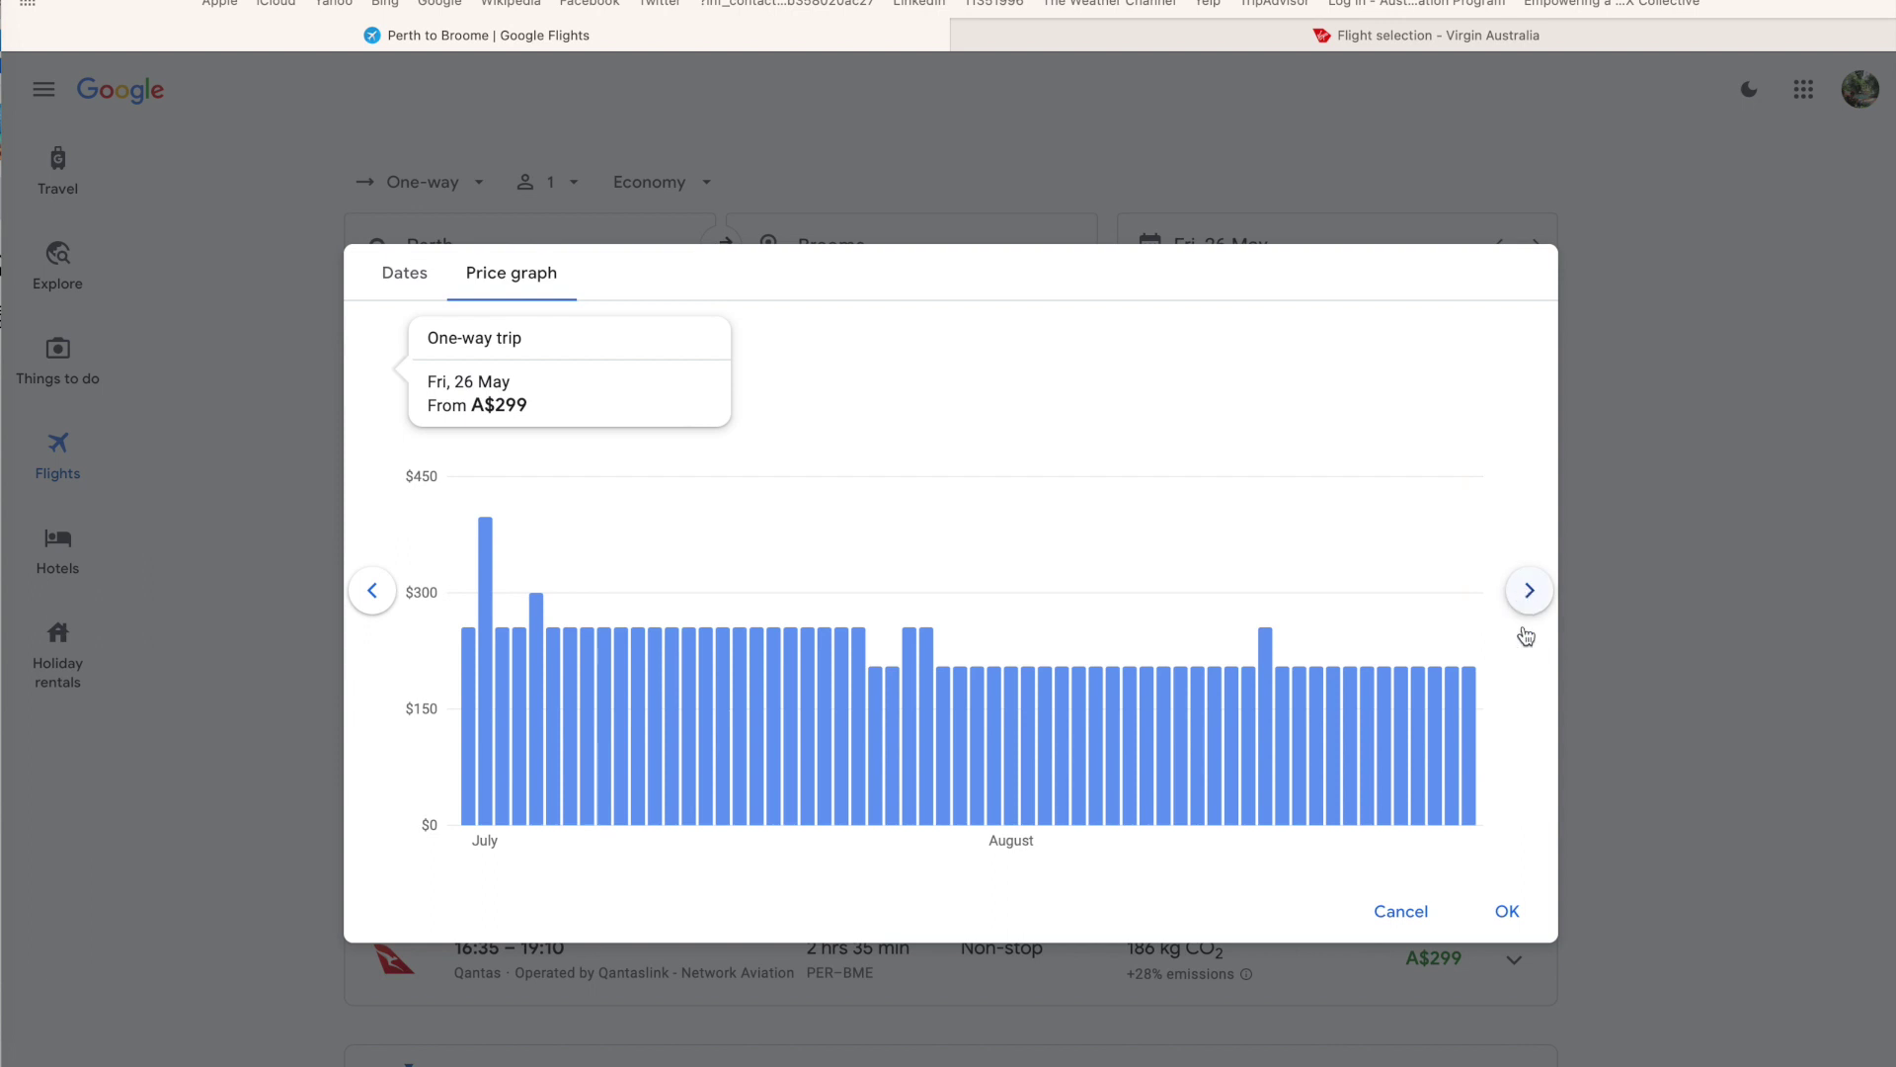
click(1503, 909)
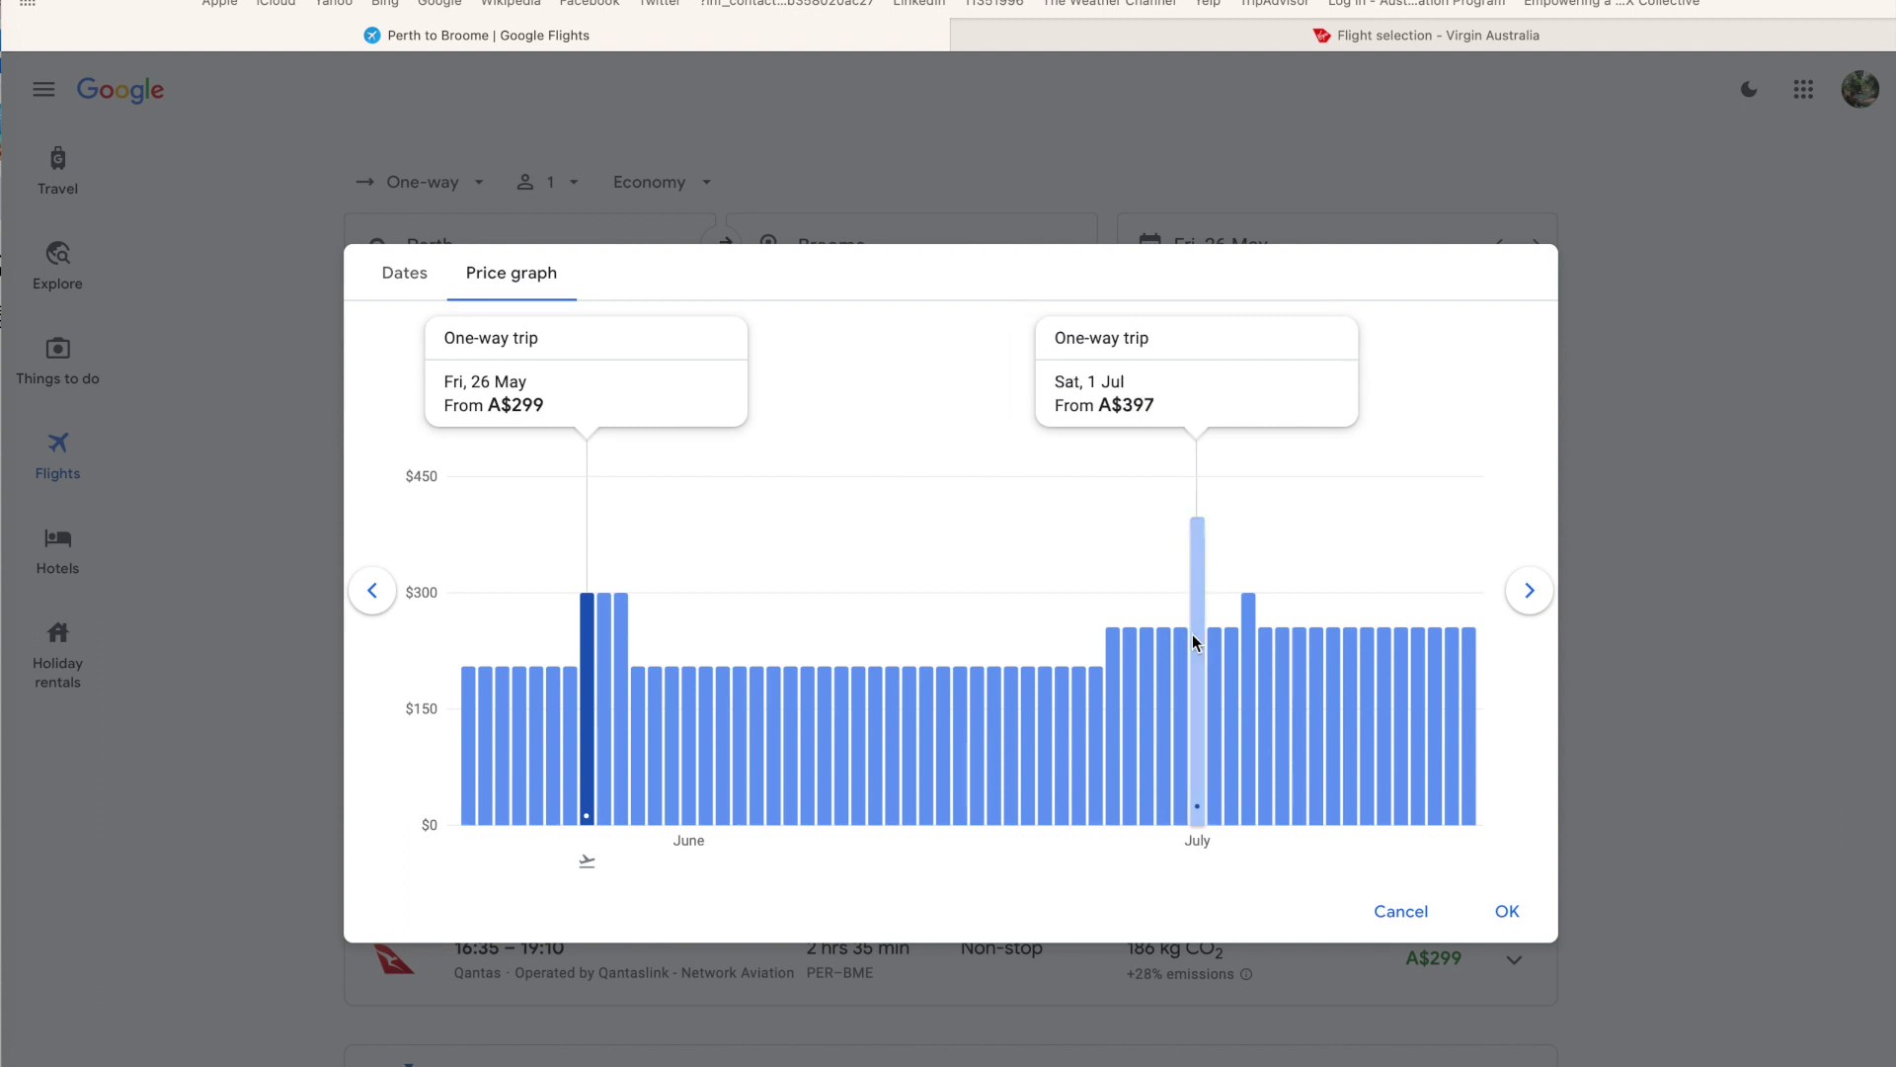
click(1522, 593)
- Advance the fare graph through September to October–November and pick Mon, 30 Oct at A$236
click(1526, 592)
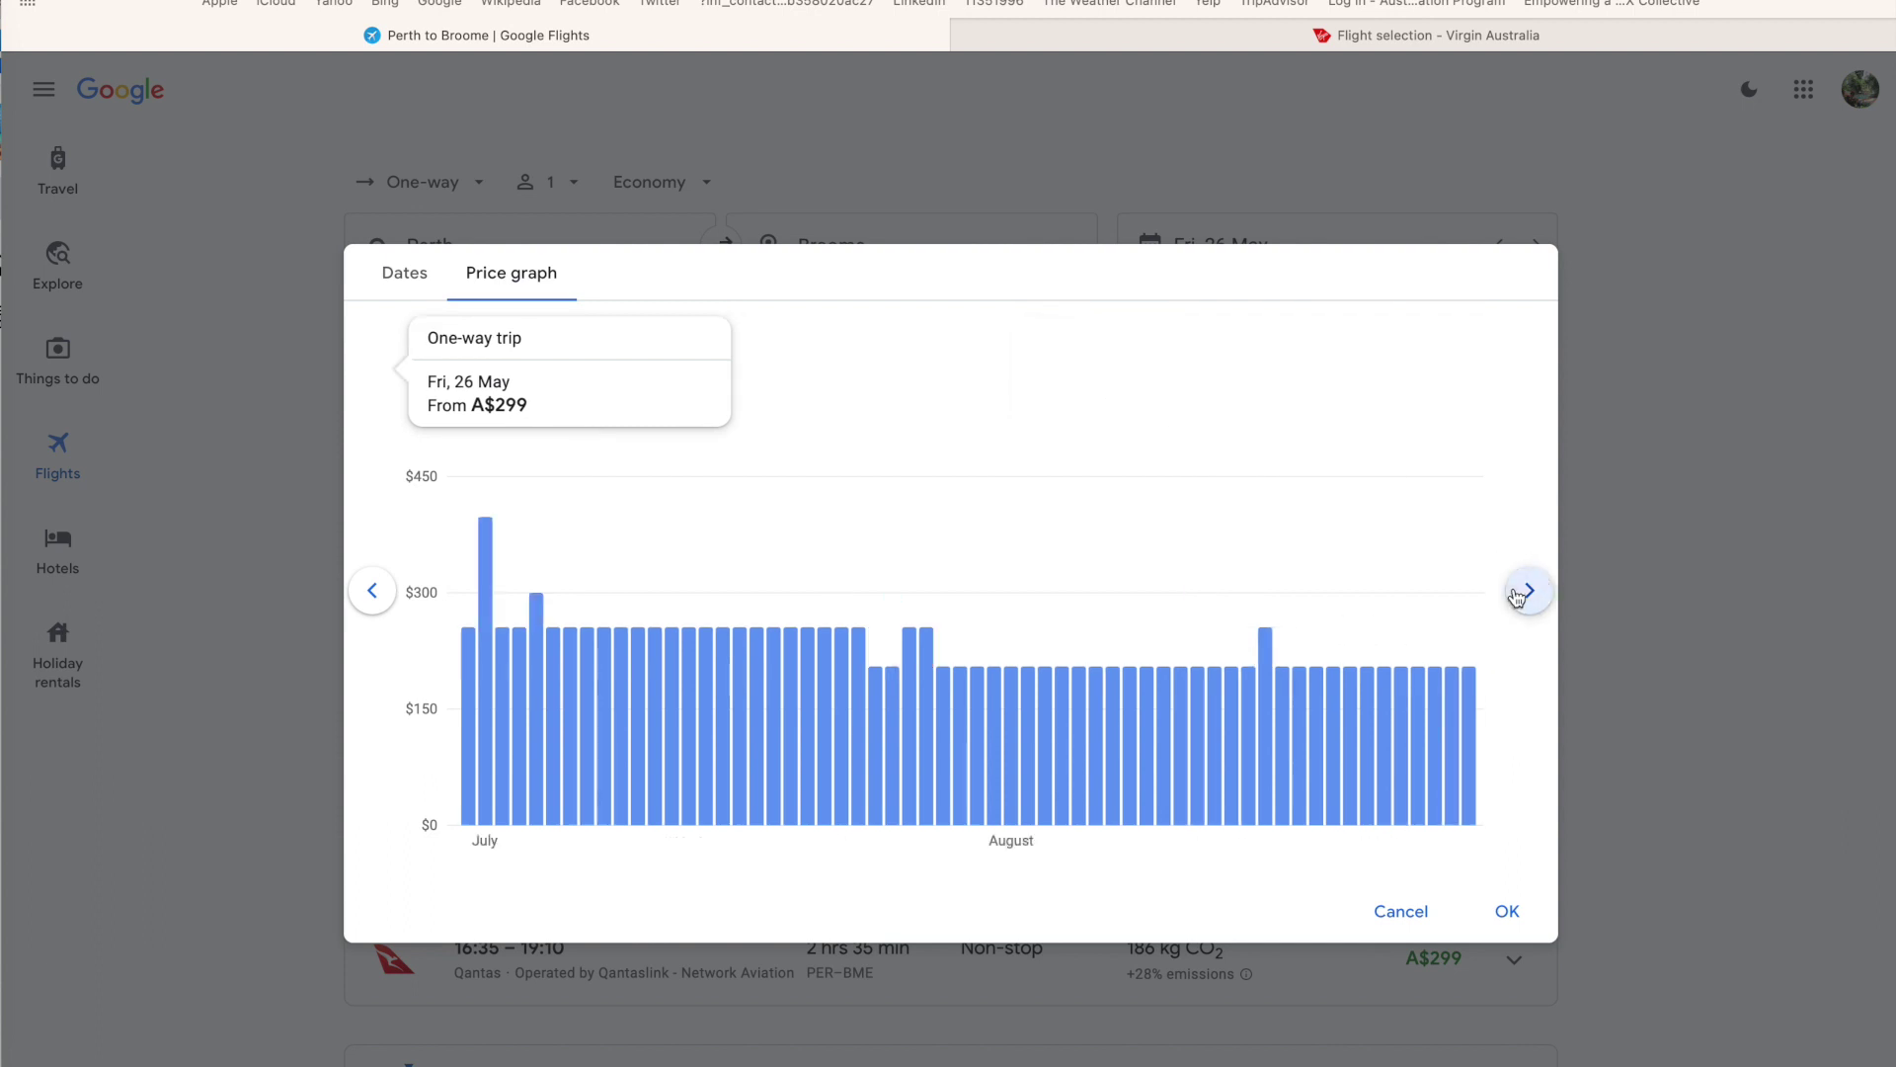
click(1526, 592)
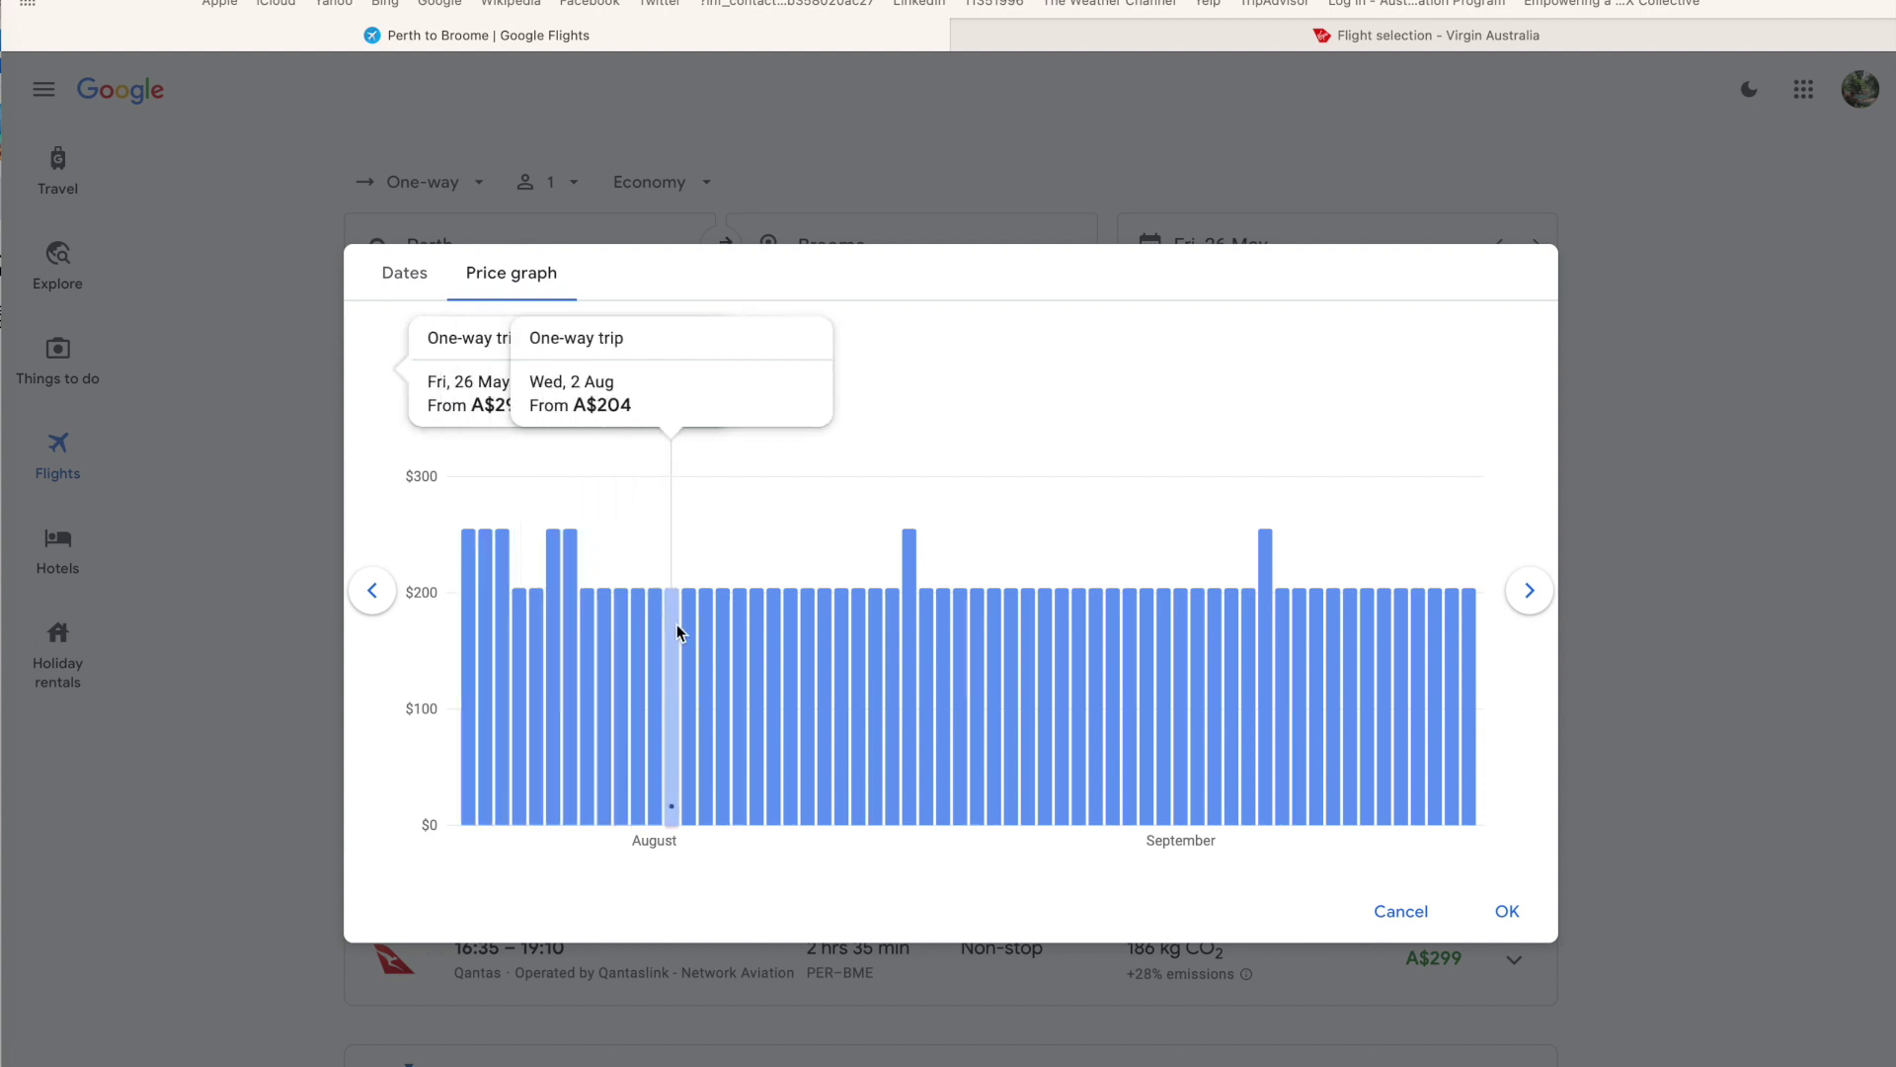
scroll(672, 651, up, 3)
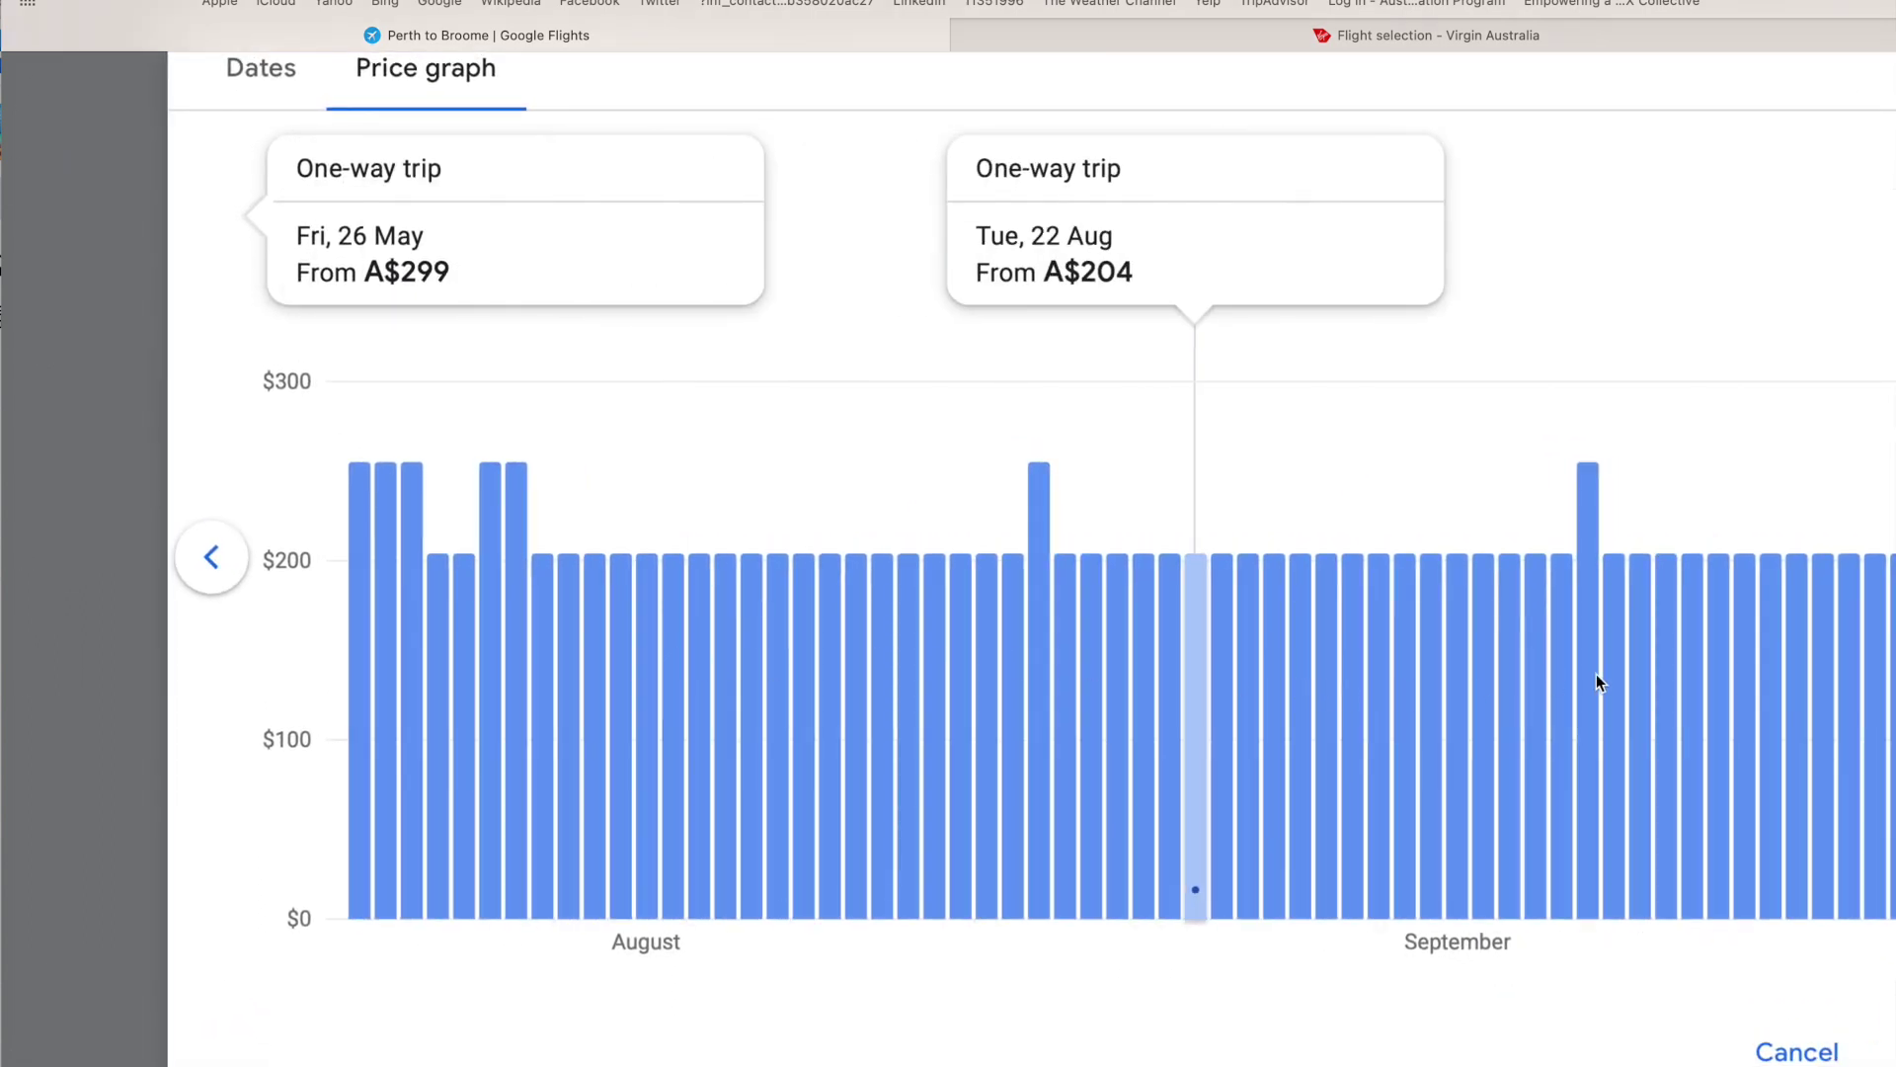
scroll(1728, 674, right, 5)
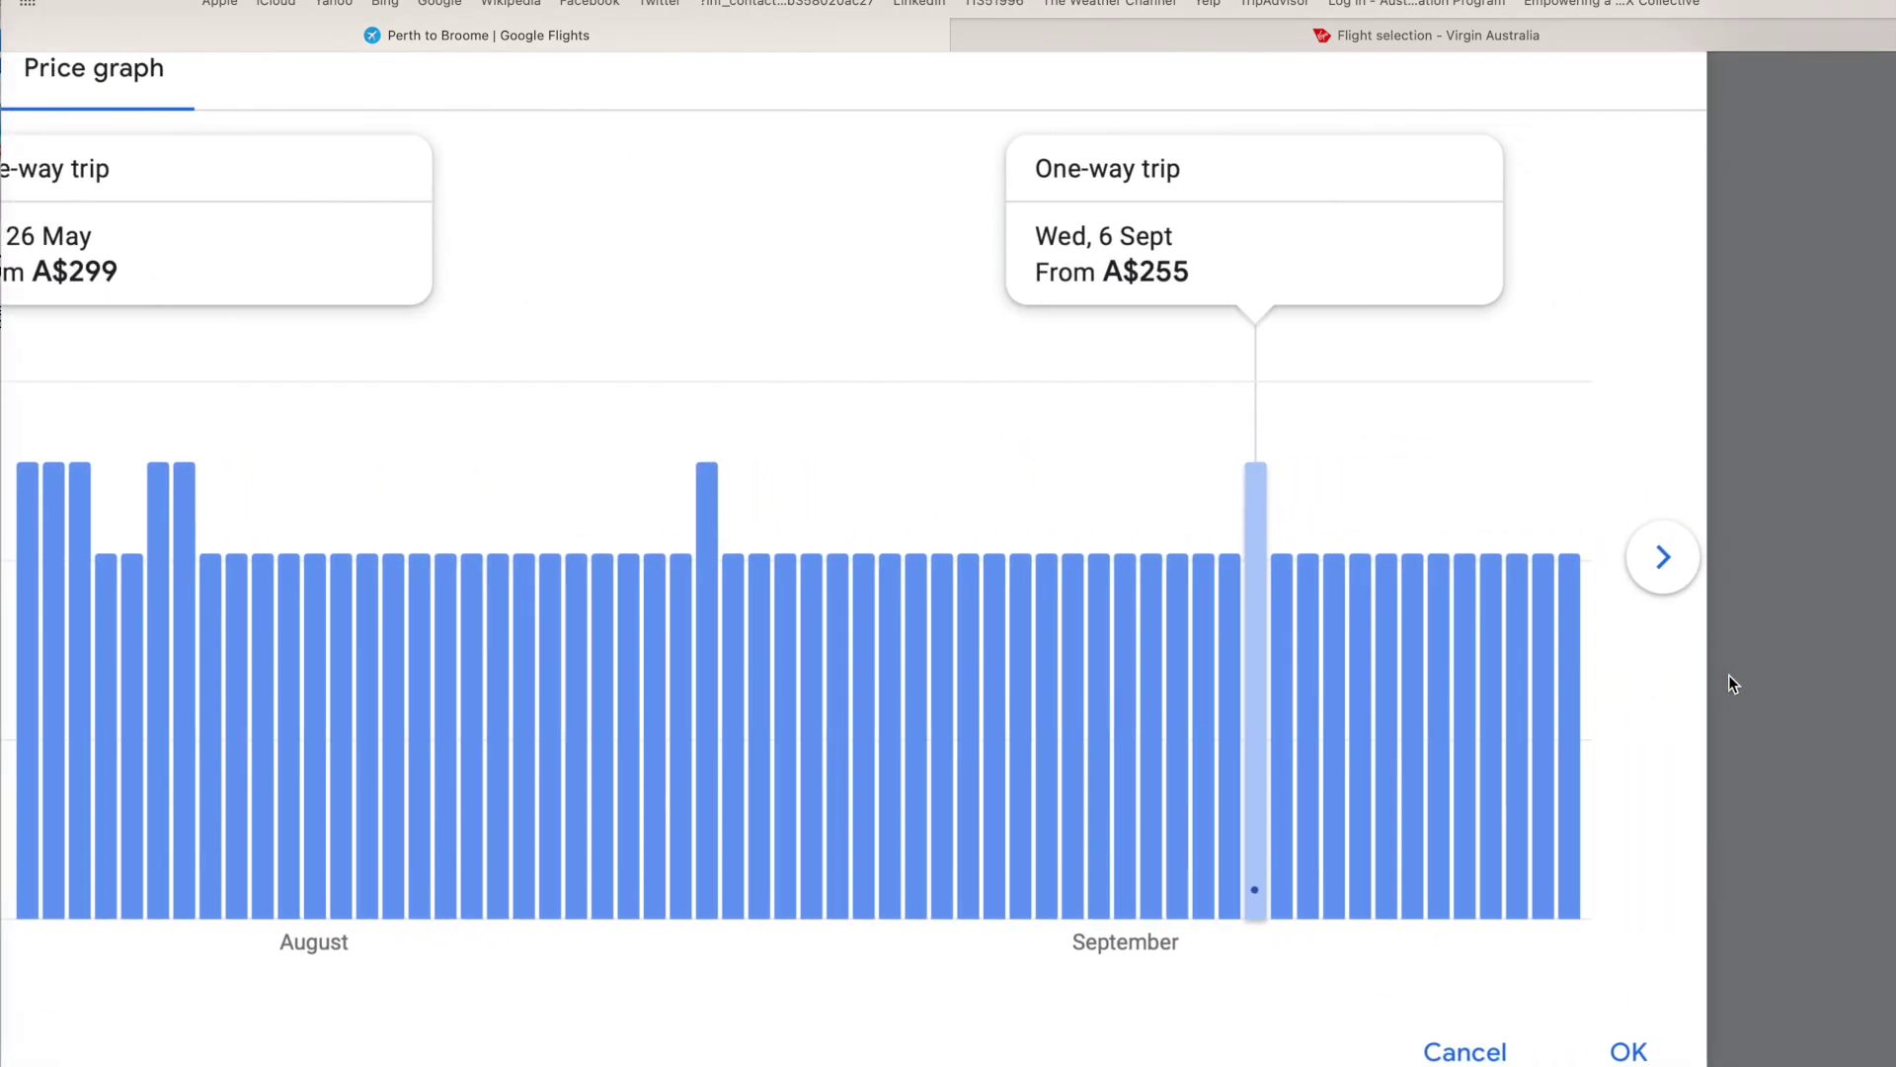
click(1665, 565)
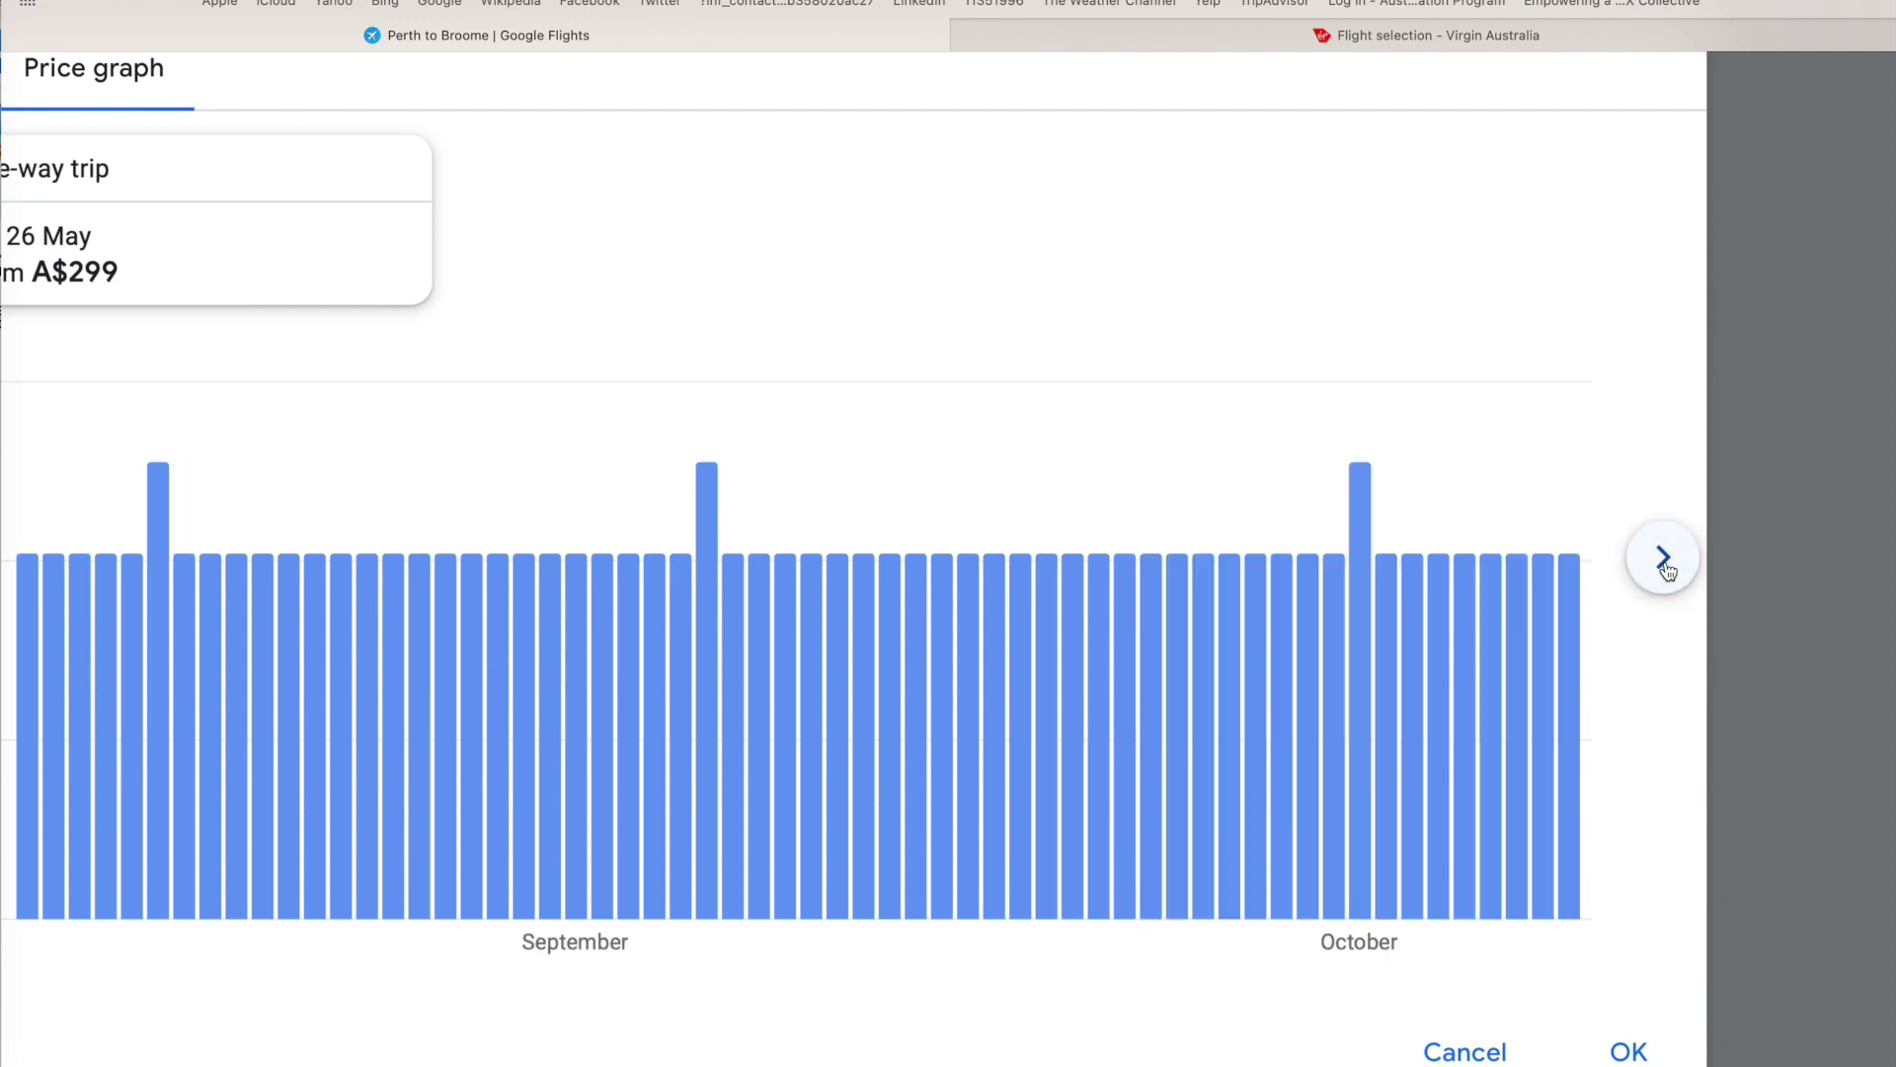
click(1666, 565)
scroll(1665, 565, left, 2)
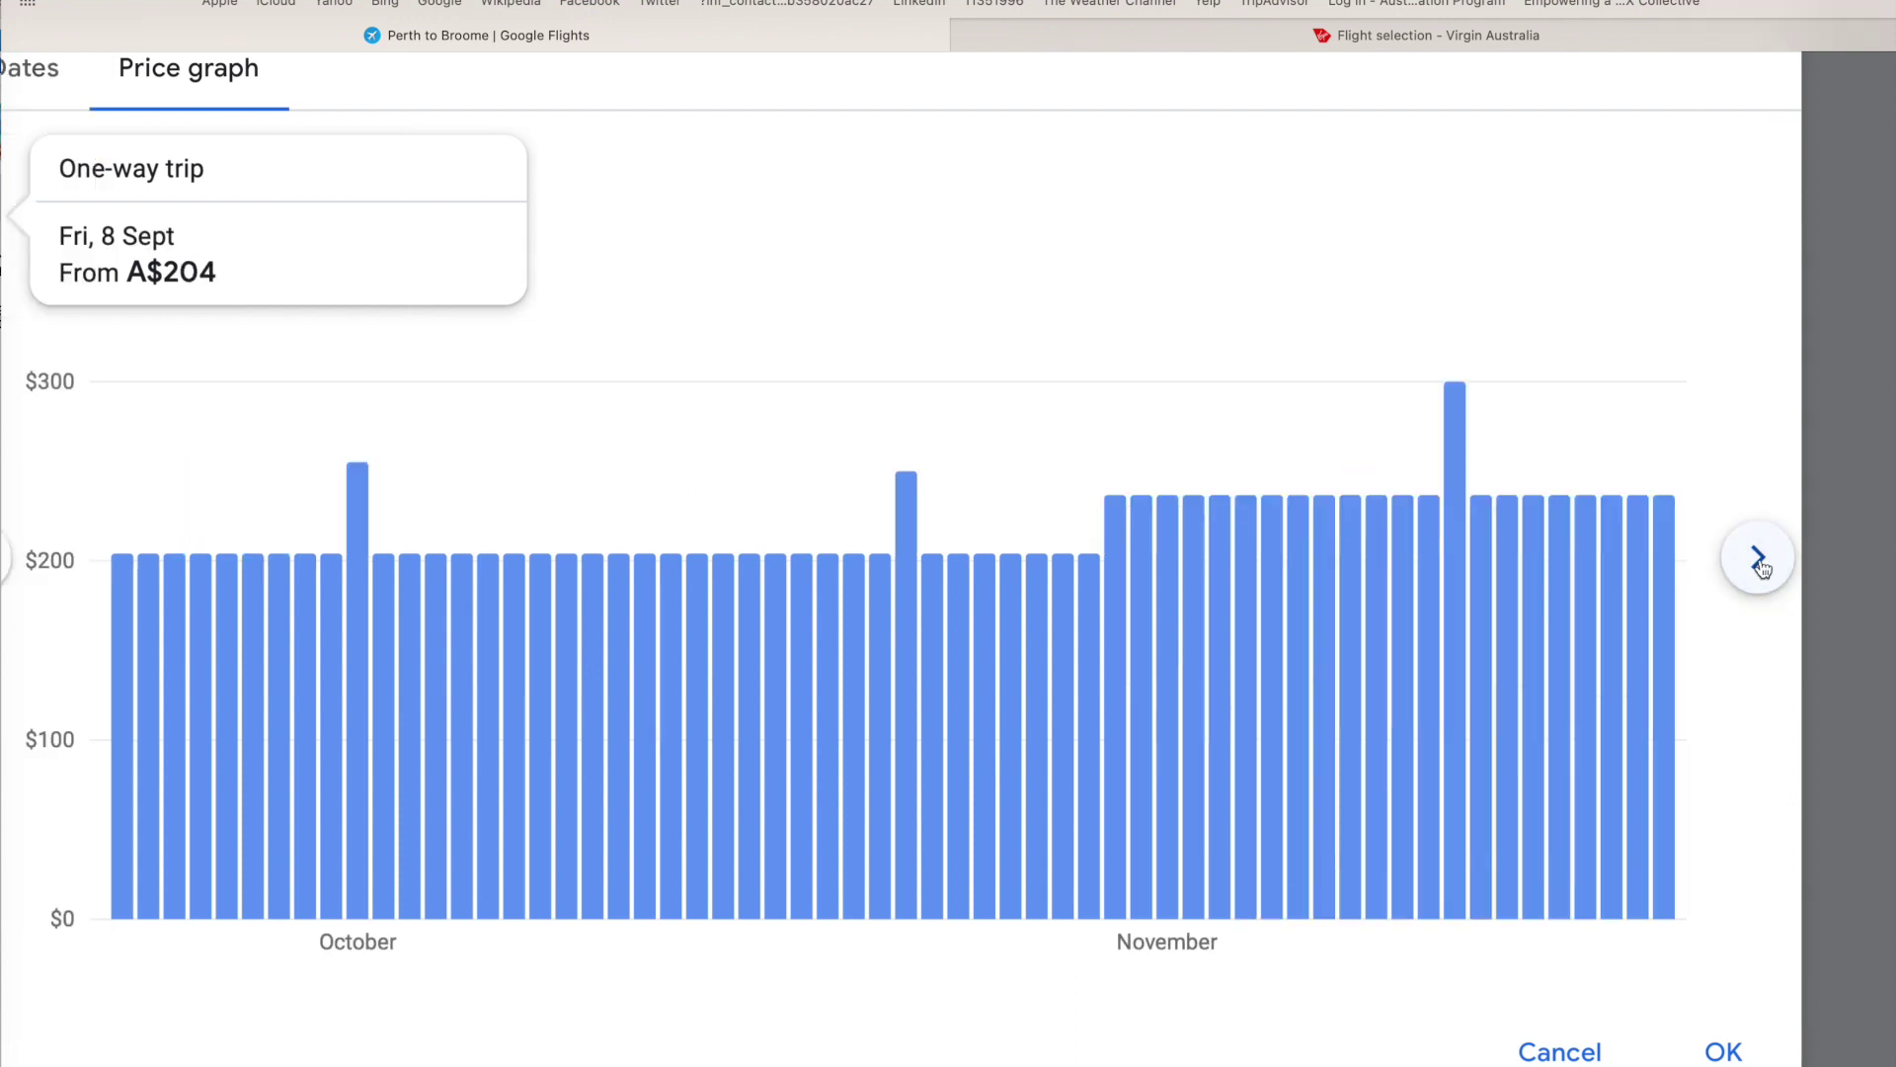
mouse_move(1093, 583)
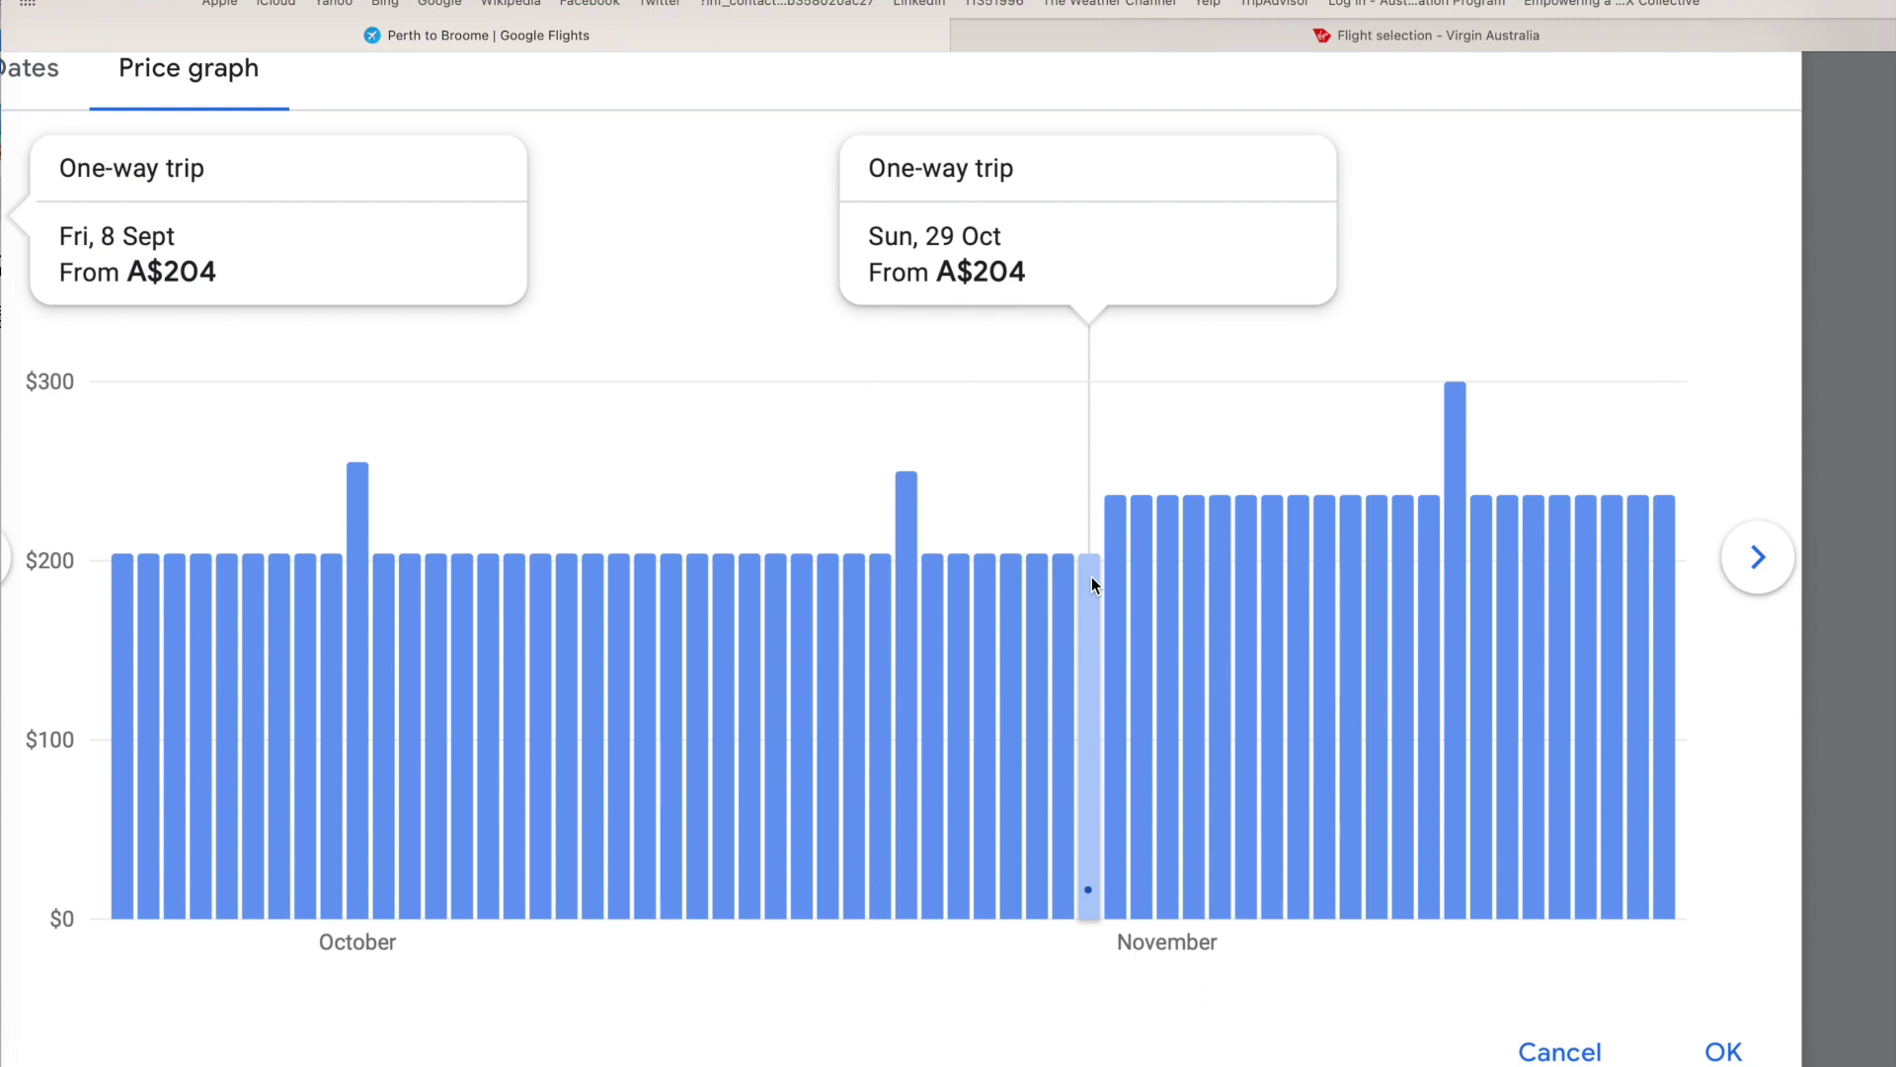
click(1110, 519)
- Page the fare graph back through October and September to June–July, where fares sit near A$200
click(371, 597)
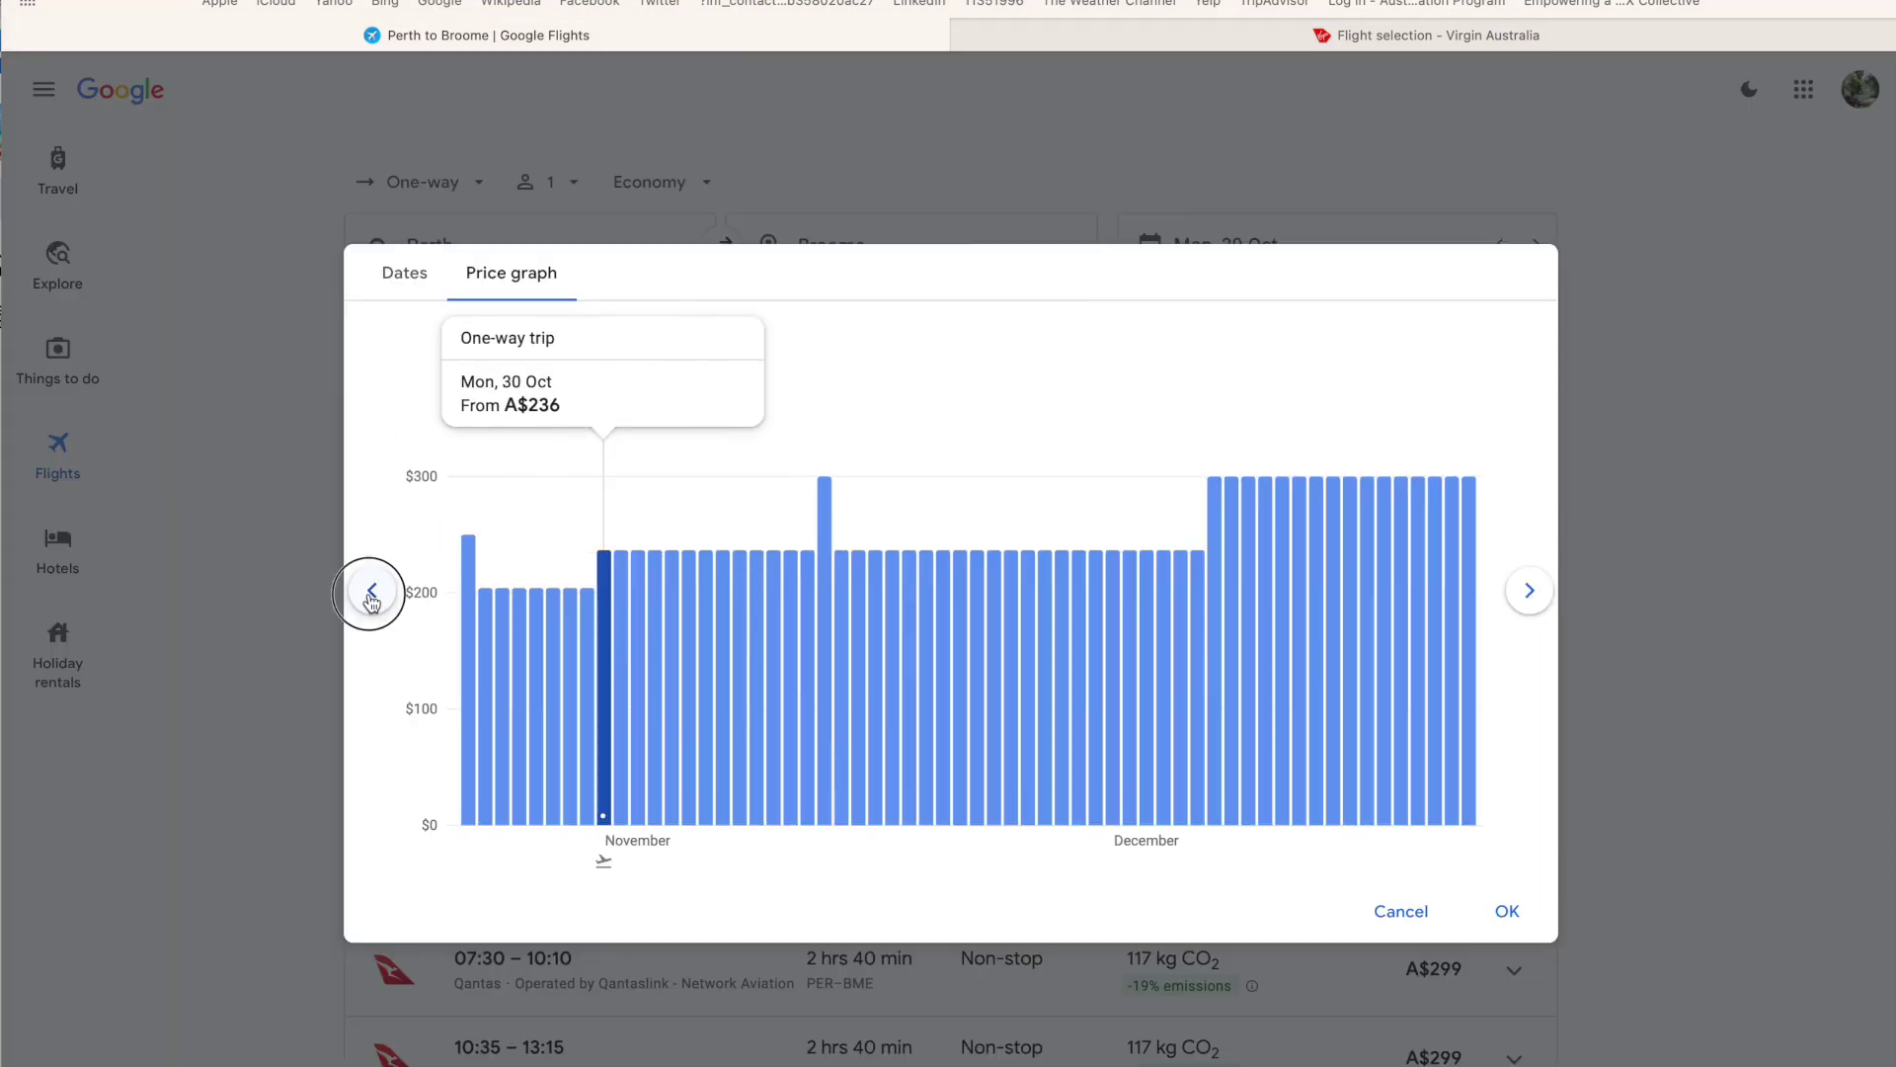
click(372, 597)
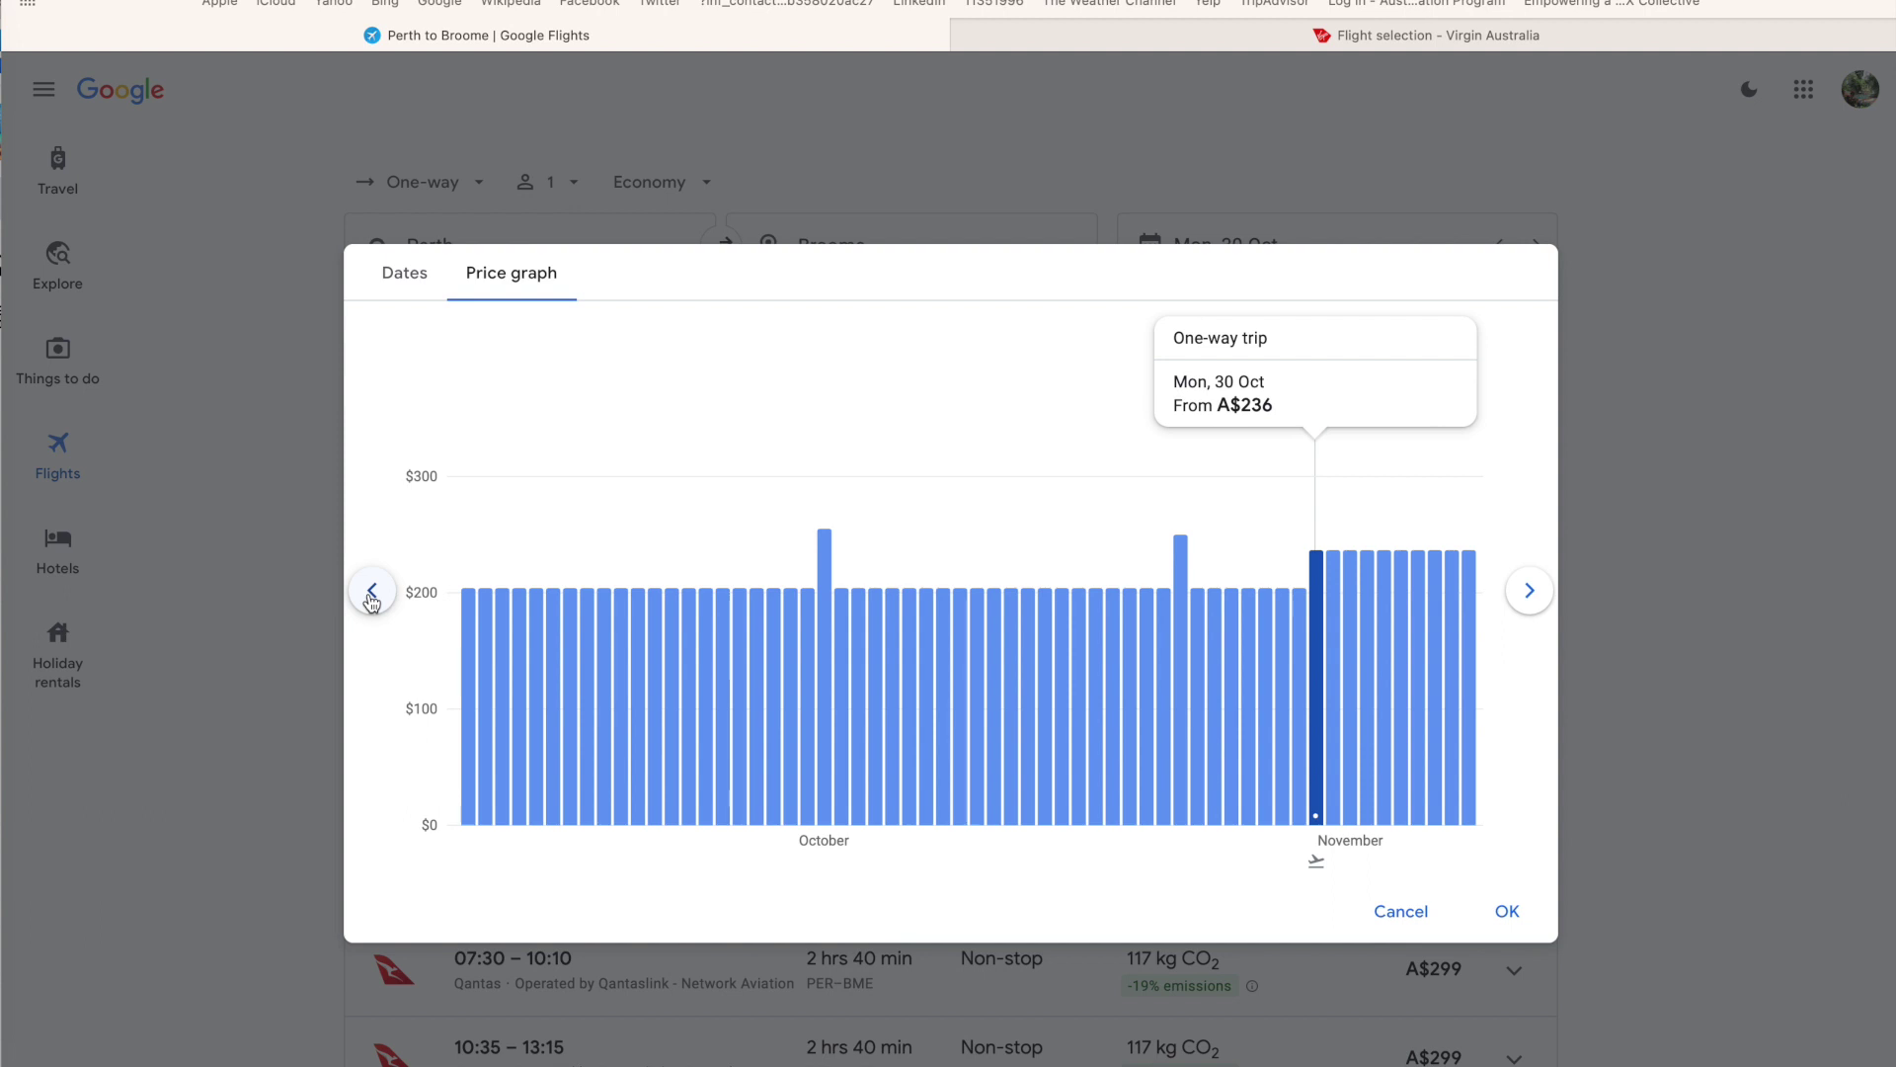
click(372, 597)
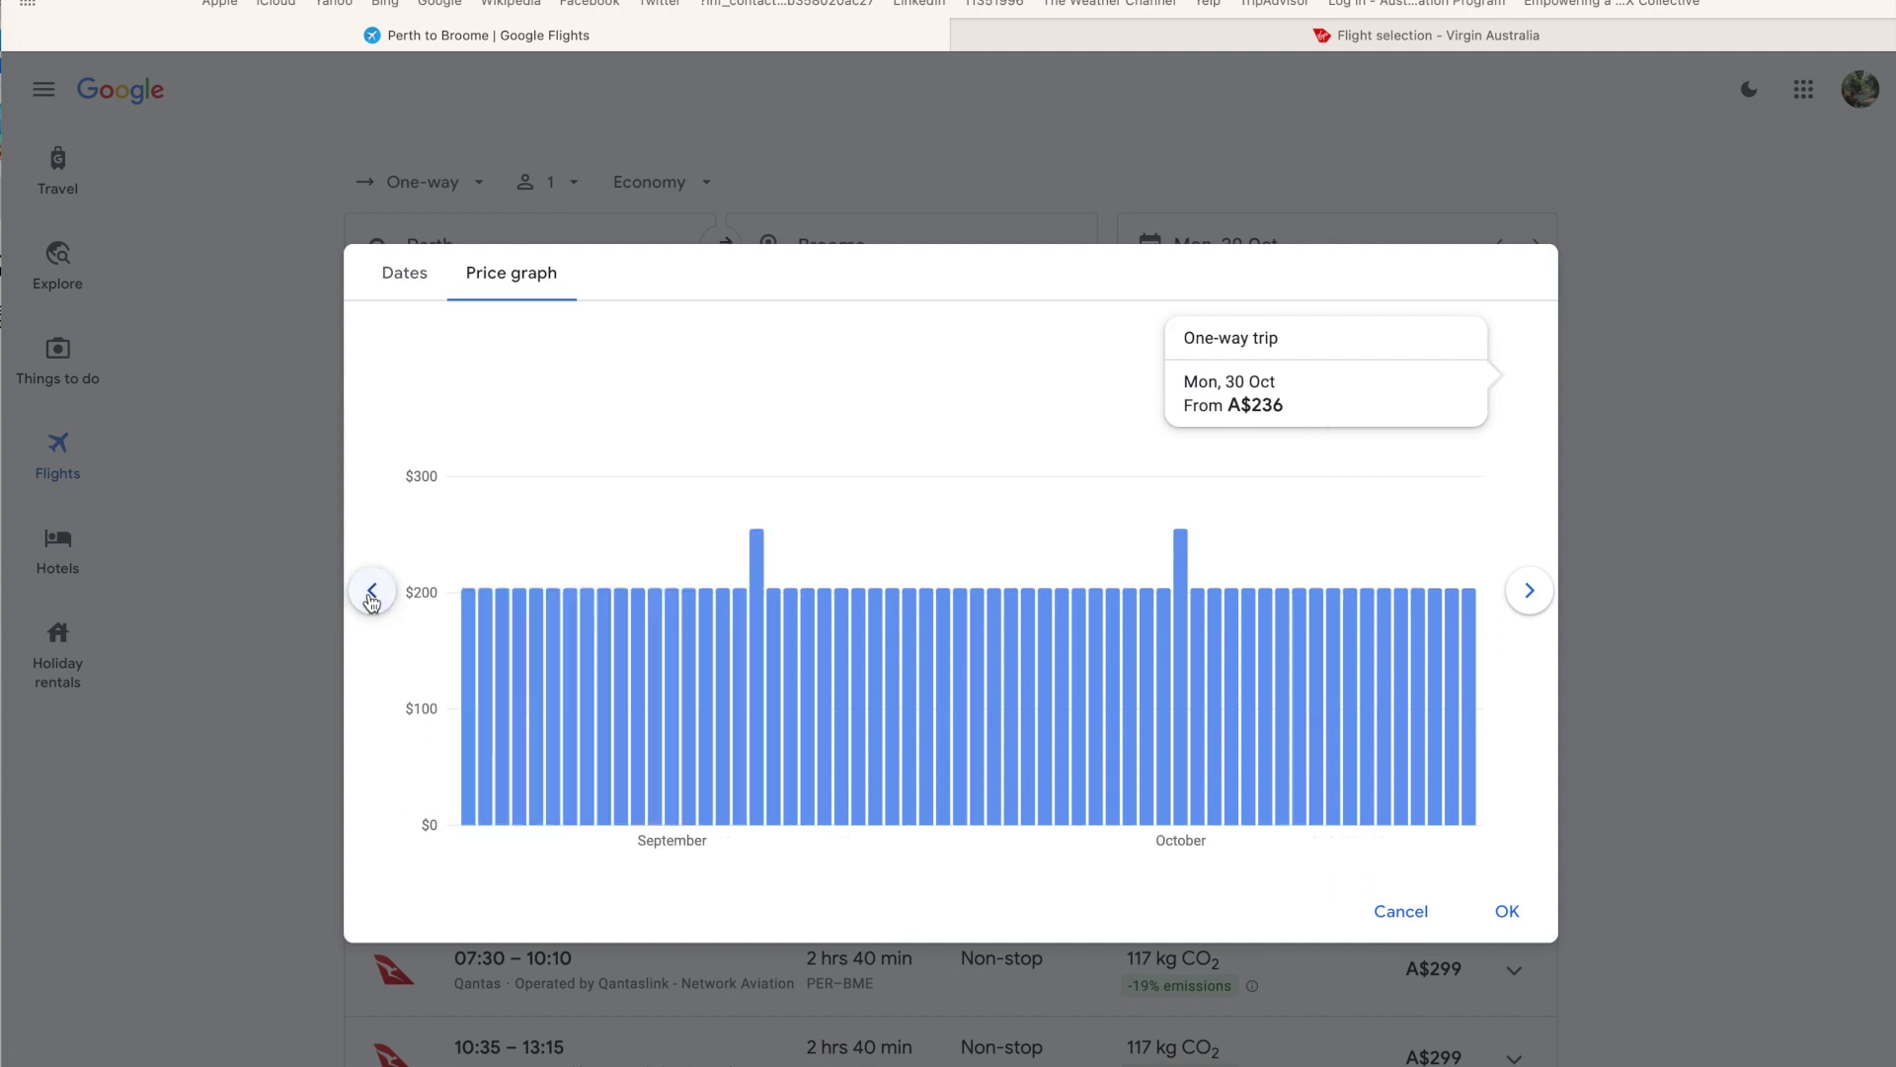
click(371, 597)
click(372, 597)
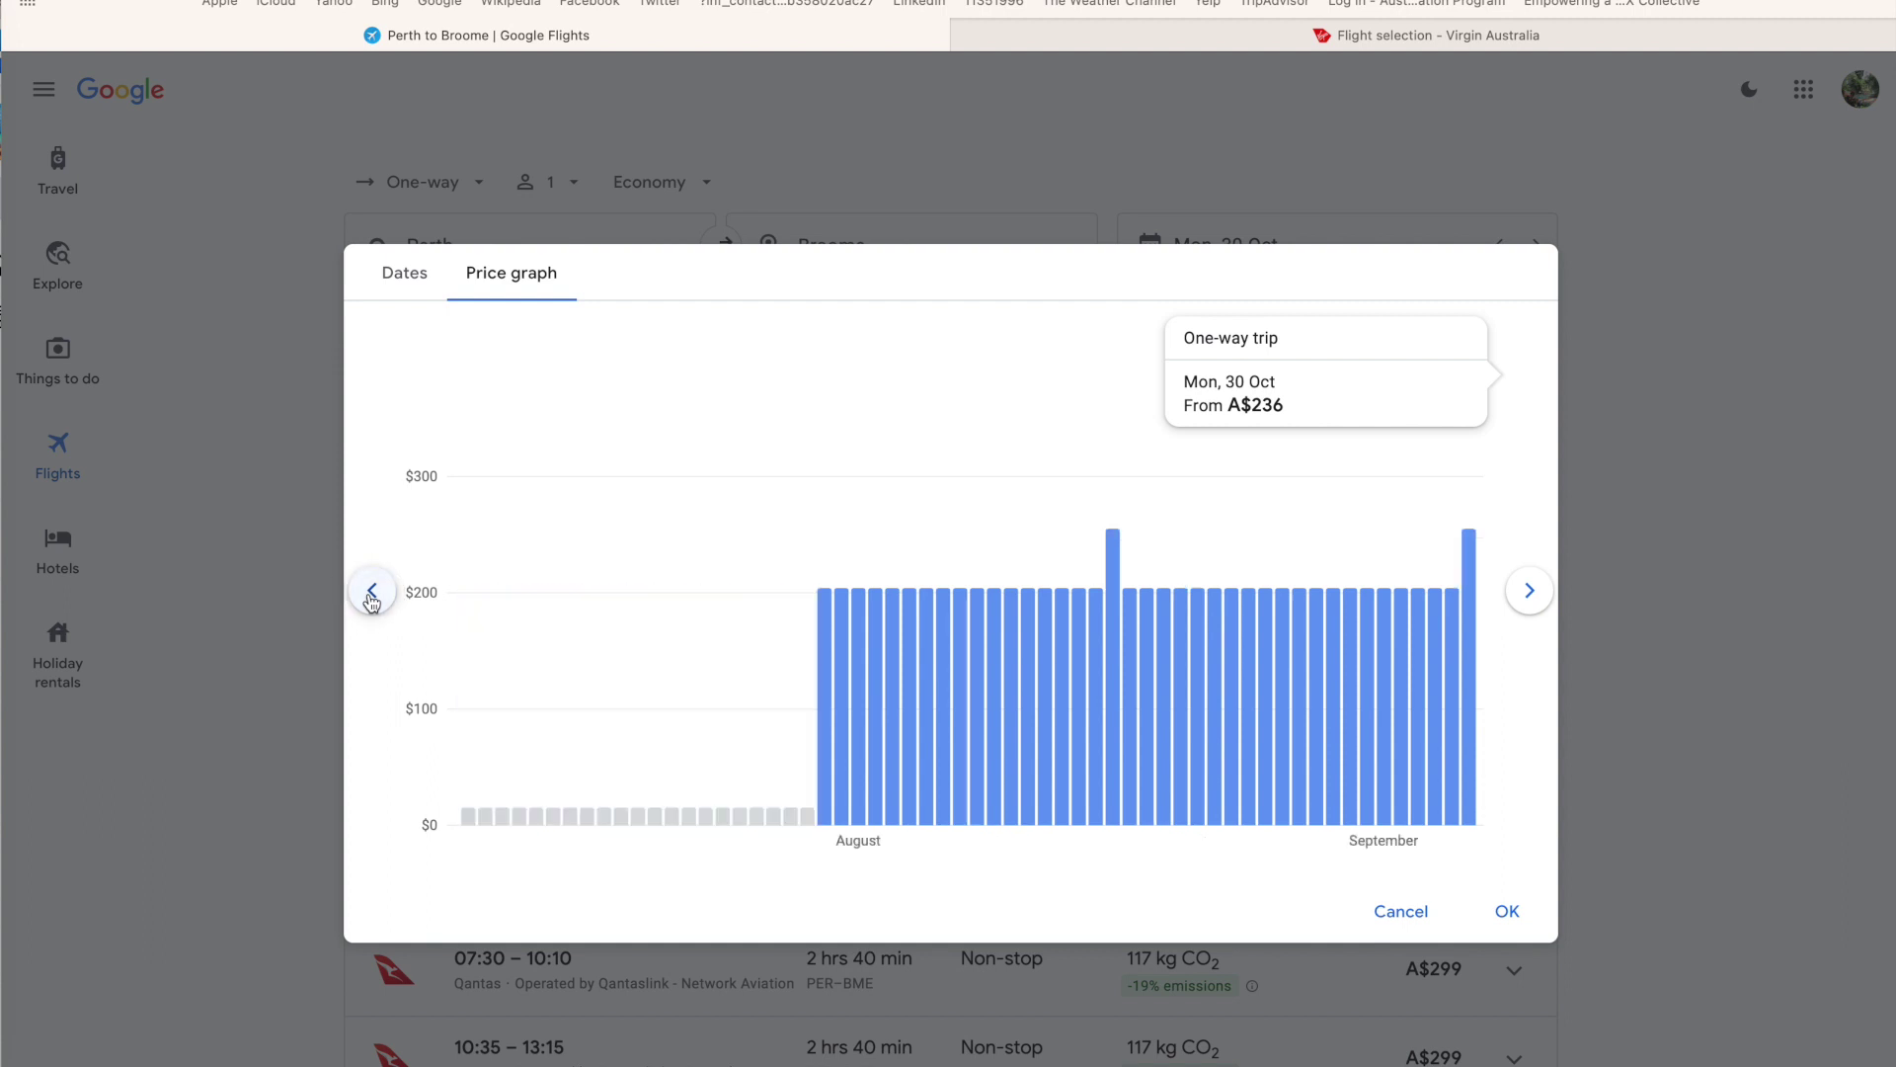
click(372, 597)
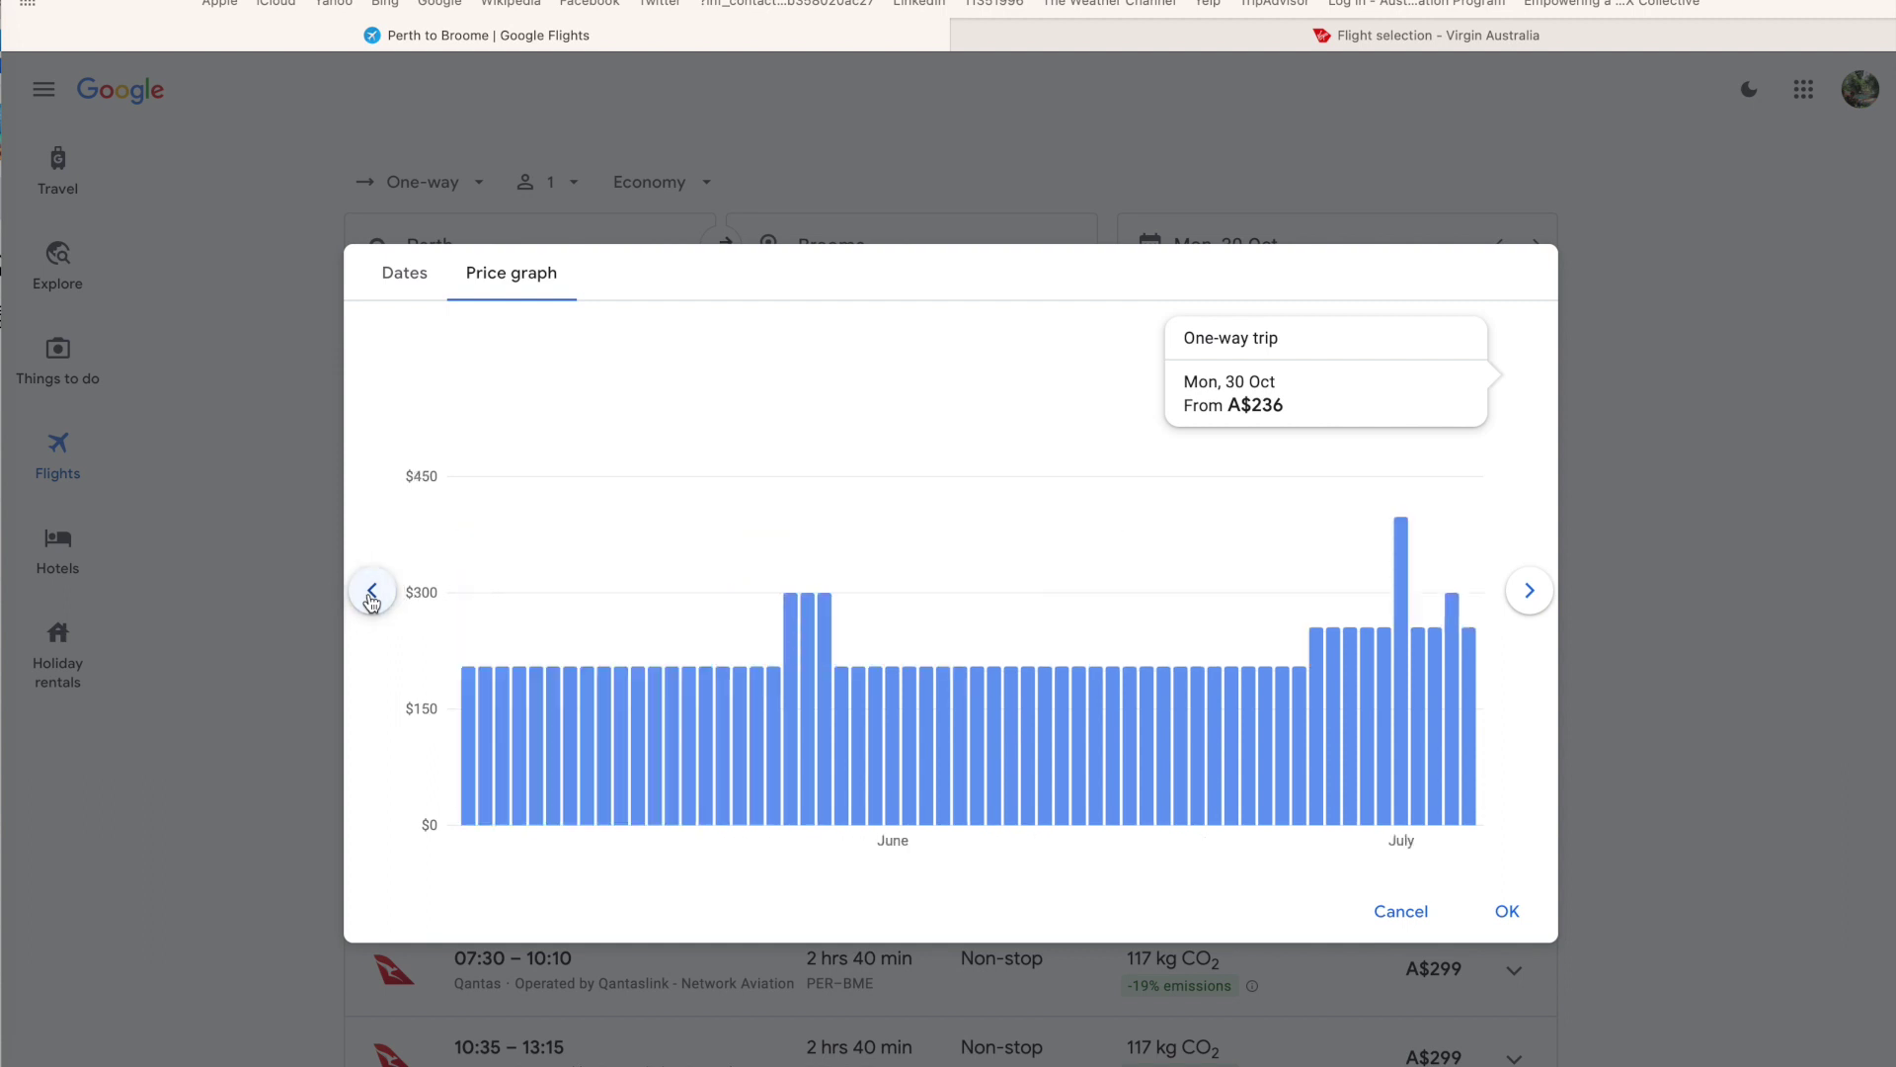